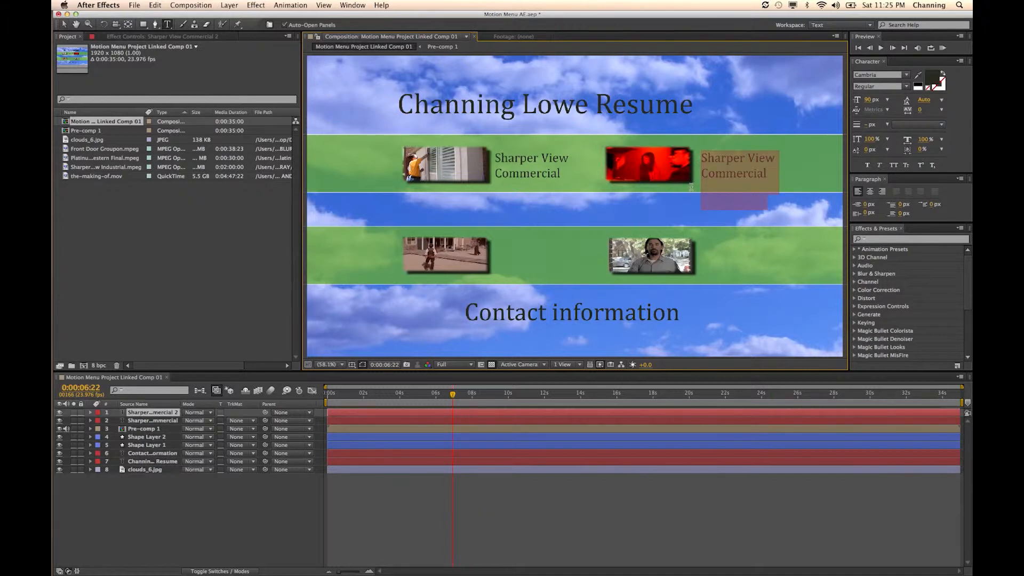
- Replace the text of the label beside the red thumbnail with "Making of Steve"
text(Making of Steve)
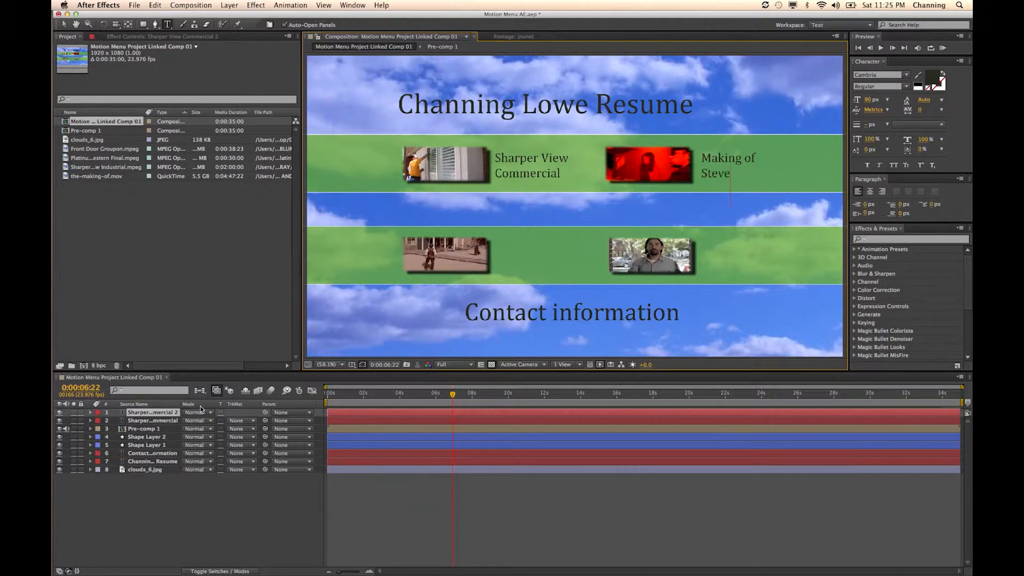
click(134, 413)
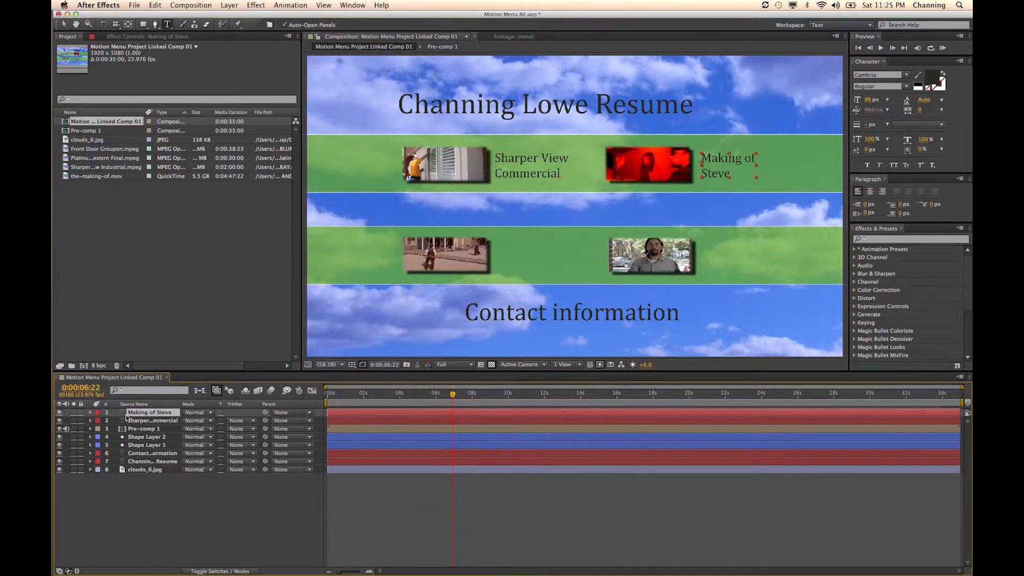
- Duplicate the "Making of Steve" text layer and place the copy beside the lower-left video thumbnail
key(super+d)
drag(718, 156, 684, 184)
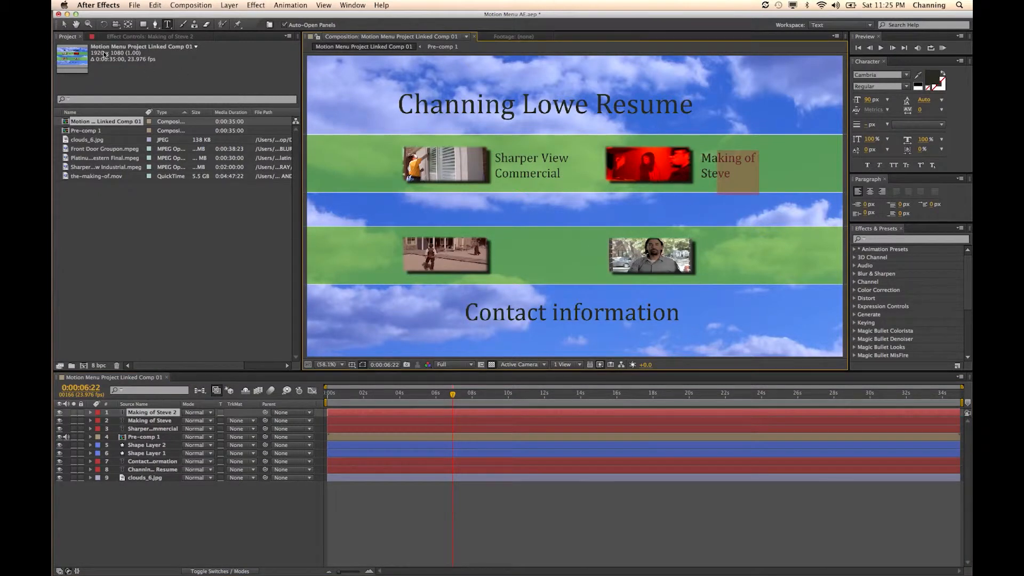
click(64, 24)
drag(710, 163, 514, 251)
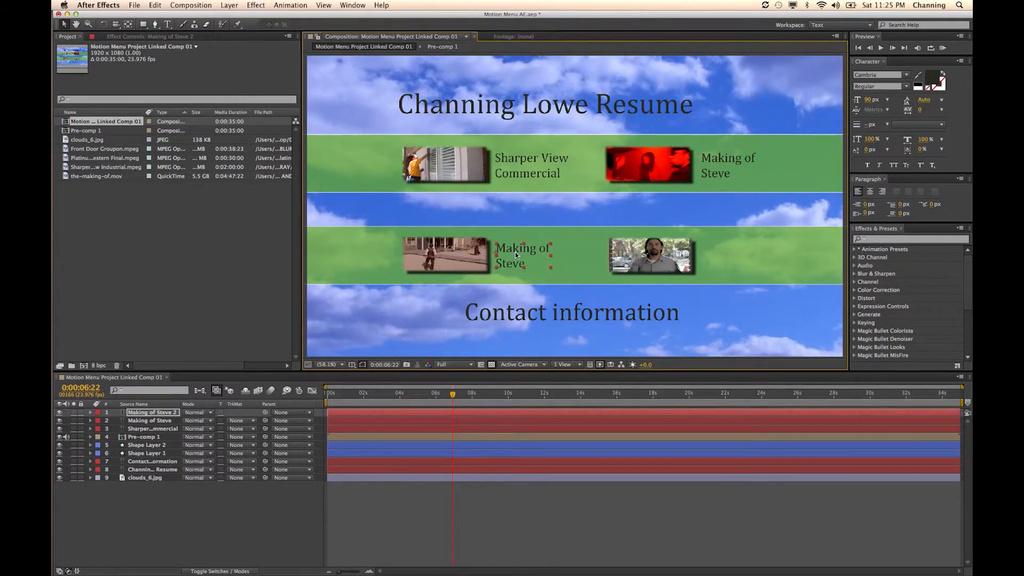
- Replace the copied label's text with "Platinum Whites Commercial", putting "Commercial" on a second line
double_click(517, 258)
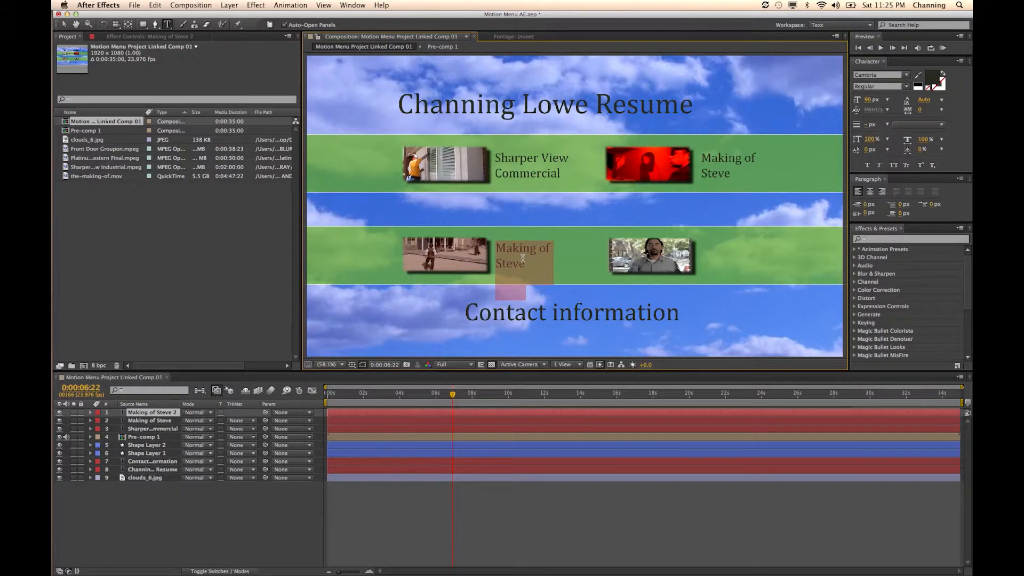
text(Platinum Whites)
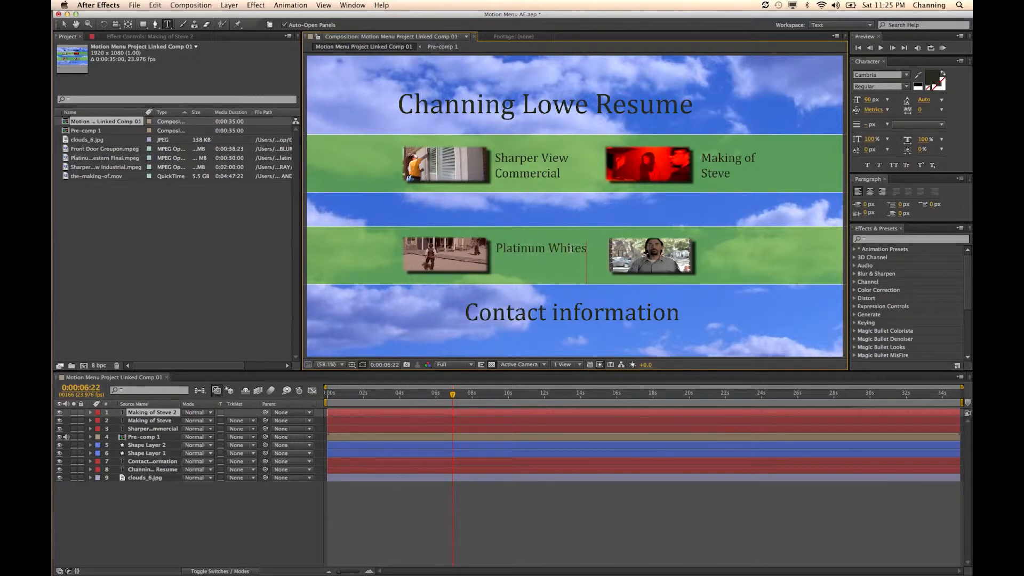
key(Return)
text(Commercial)
click(64, 24)
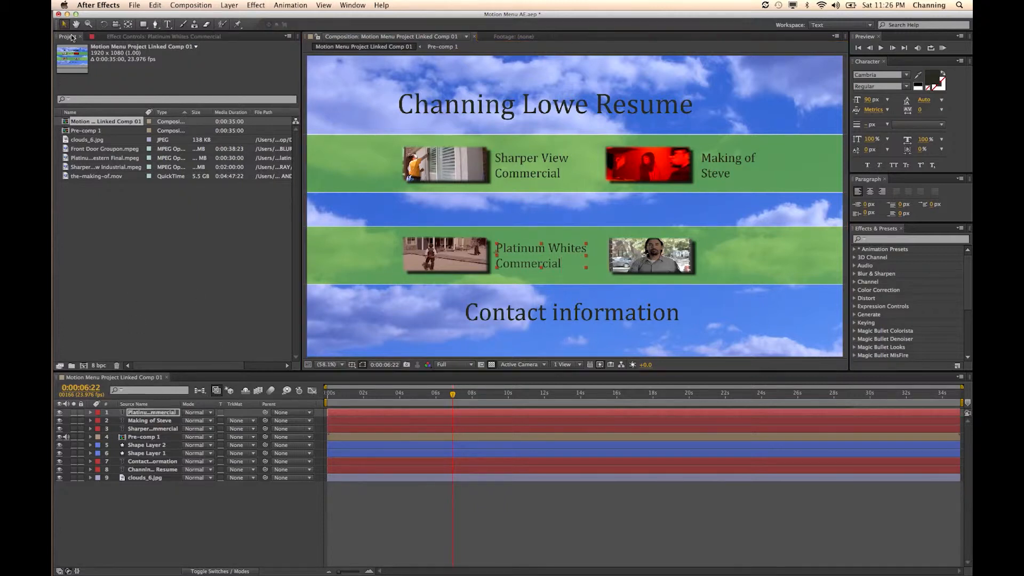
- Duplicate the "Platinum Whites Commercial" text layer and place the copy beside the lower-right video thumbnail
click(183, 395)
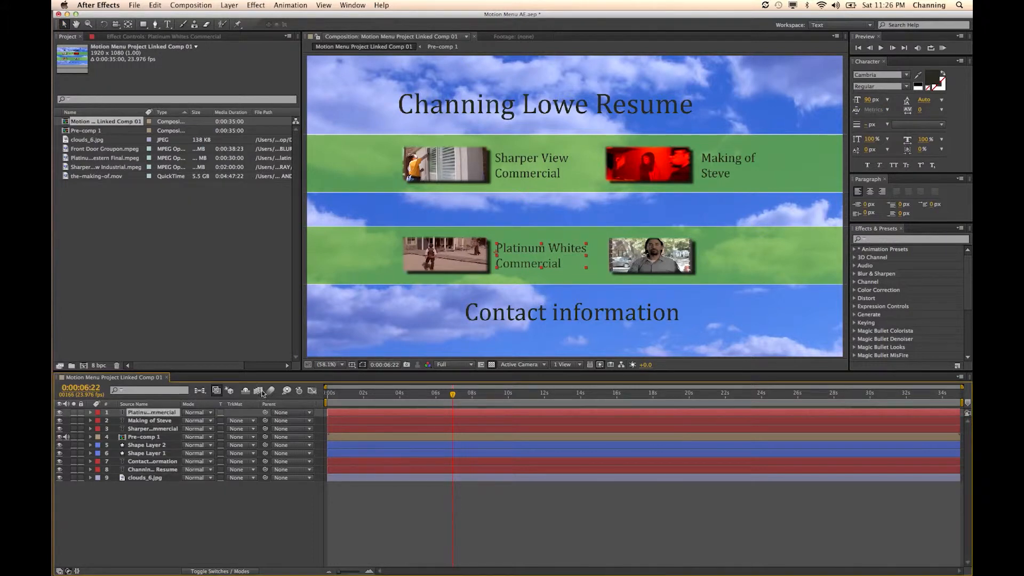
key(super+d)
drag(540, 258, 730, 255)
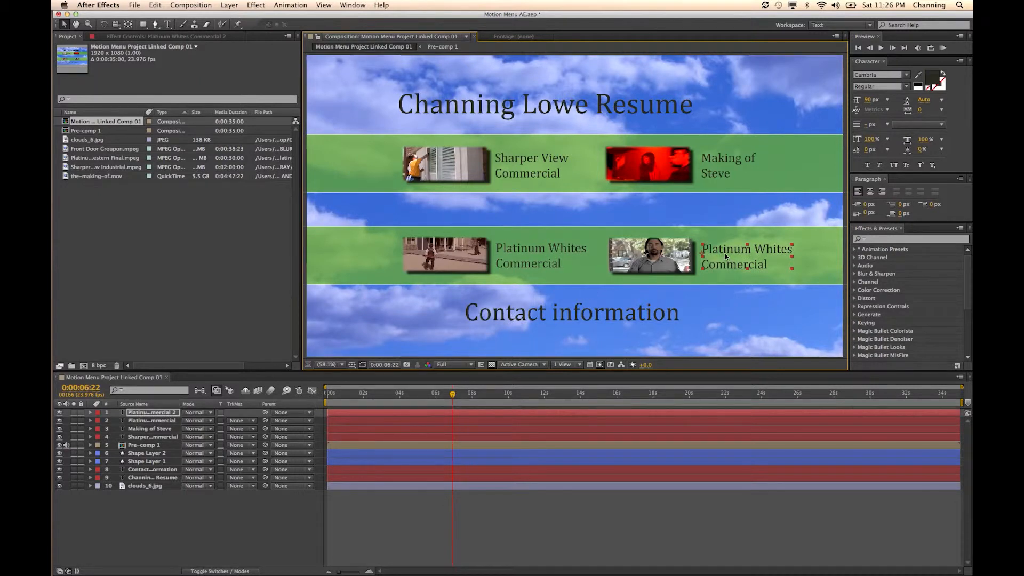
- Replace the lower-right label's text with "Front Door Commercial" on two lines
double_click(724, 255)
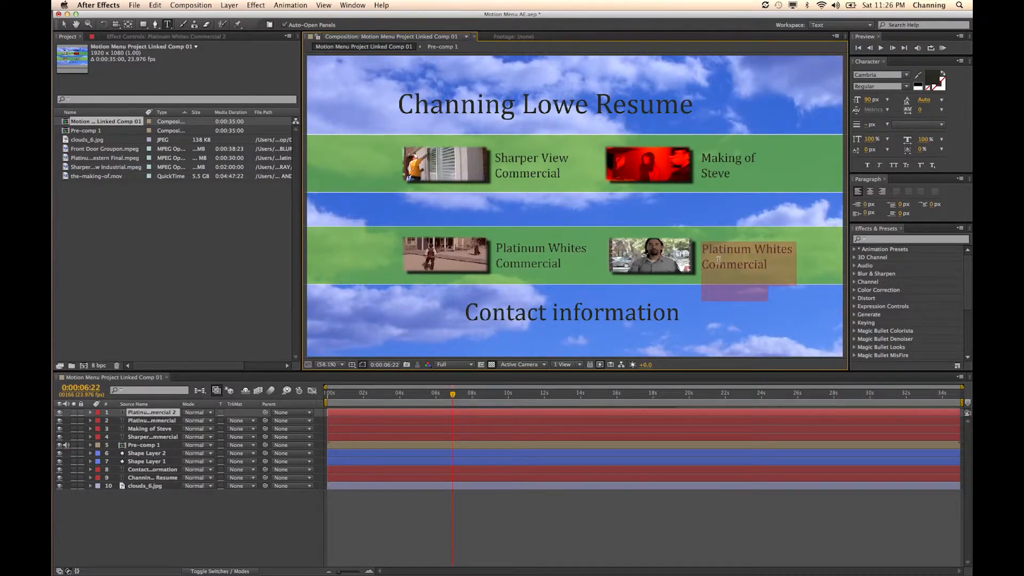
text(Front Door)
key(Return)
text(Commercial)
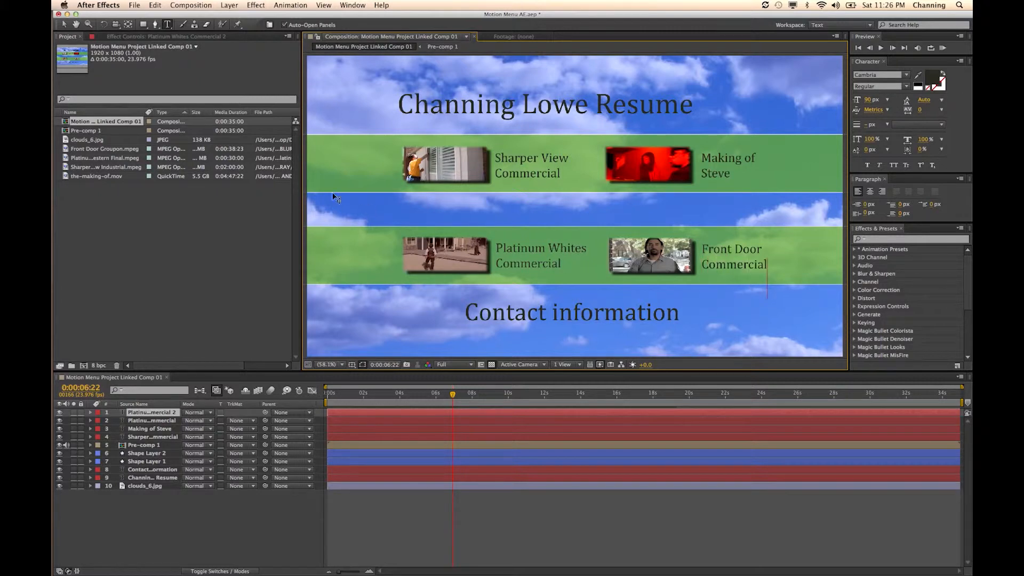
click(64, 24)
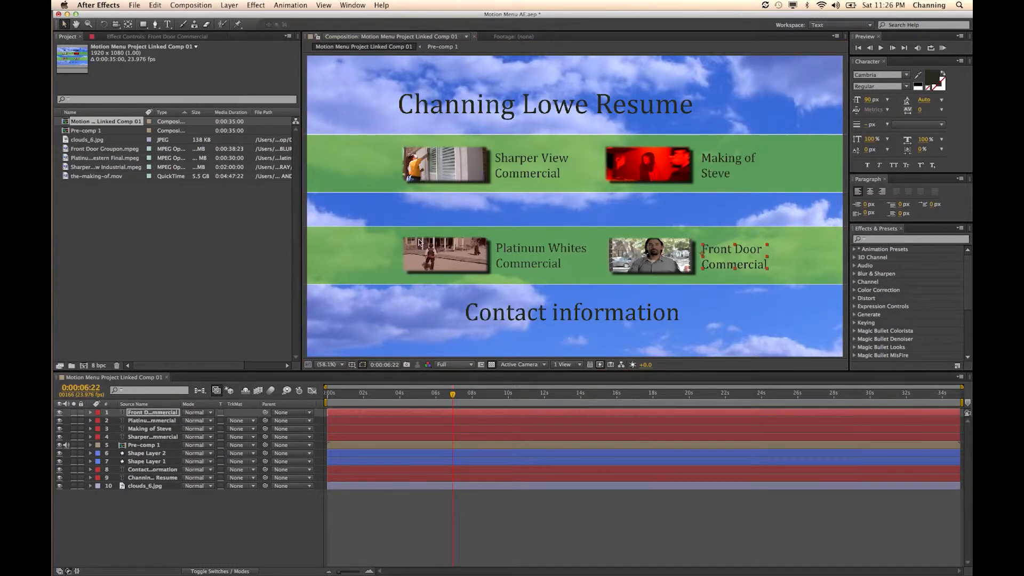
click(415, 397)
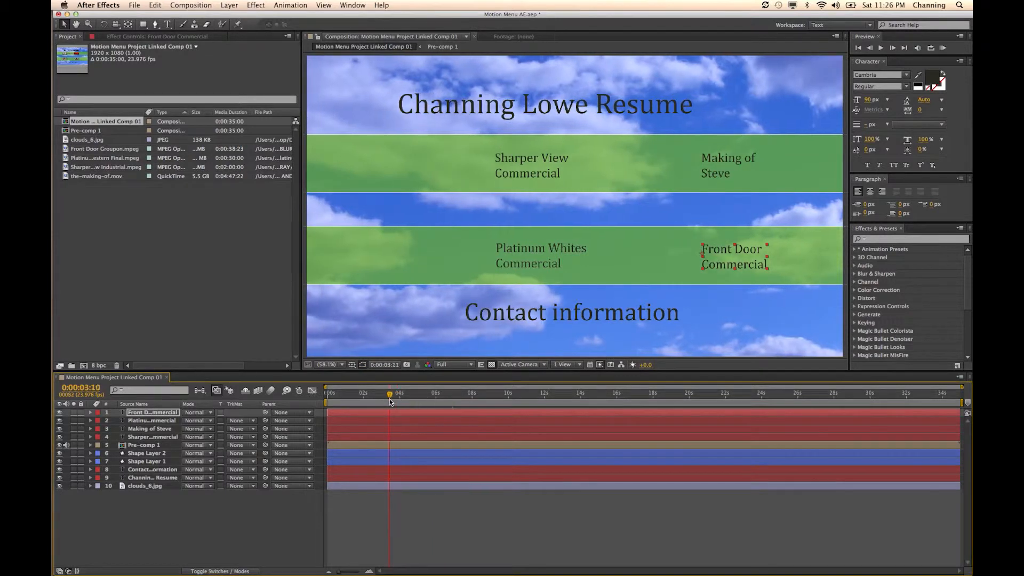
drag(417, 401, 321, 415)
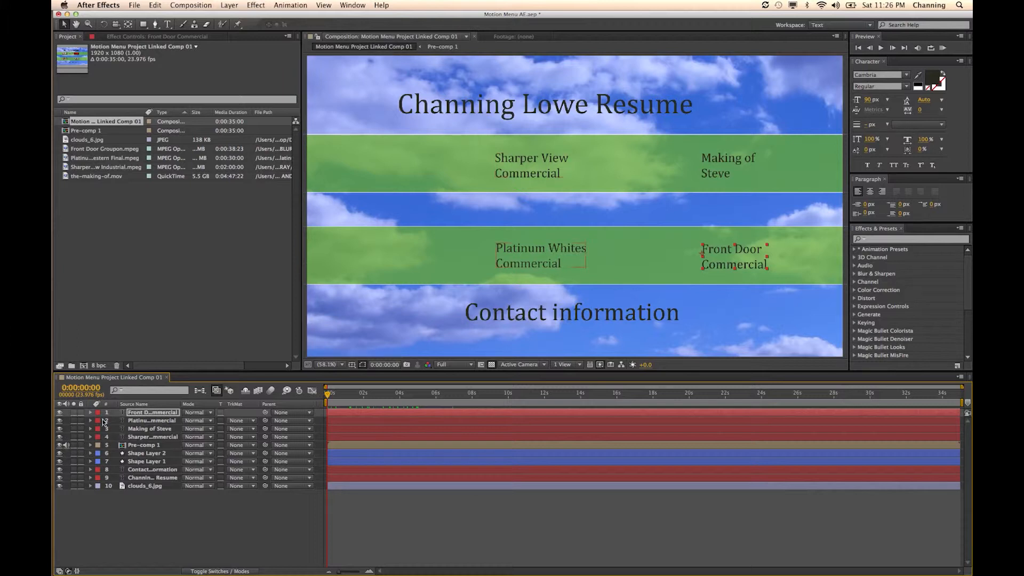
click(90, 413)
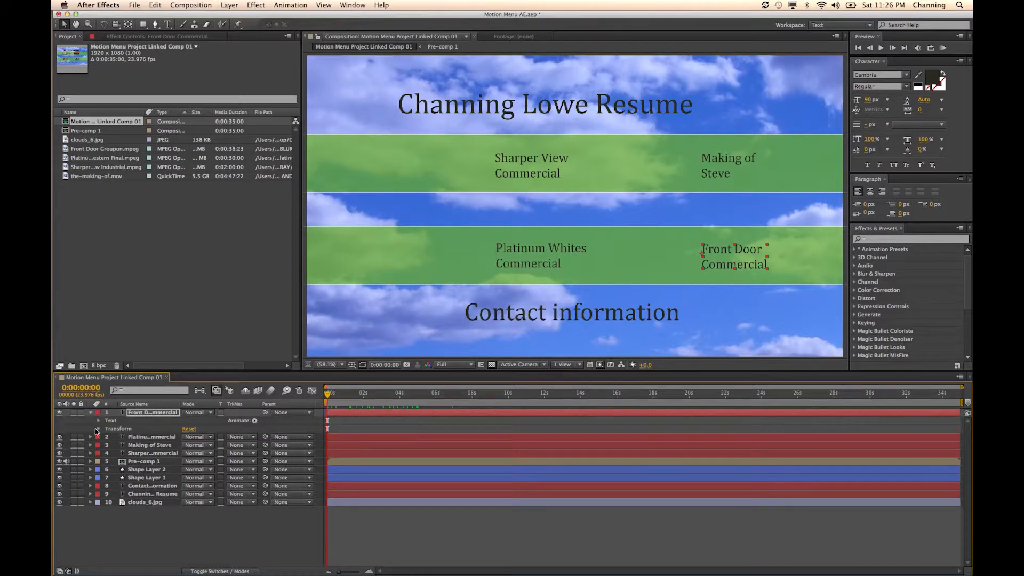
click(90, 414)
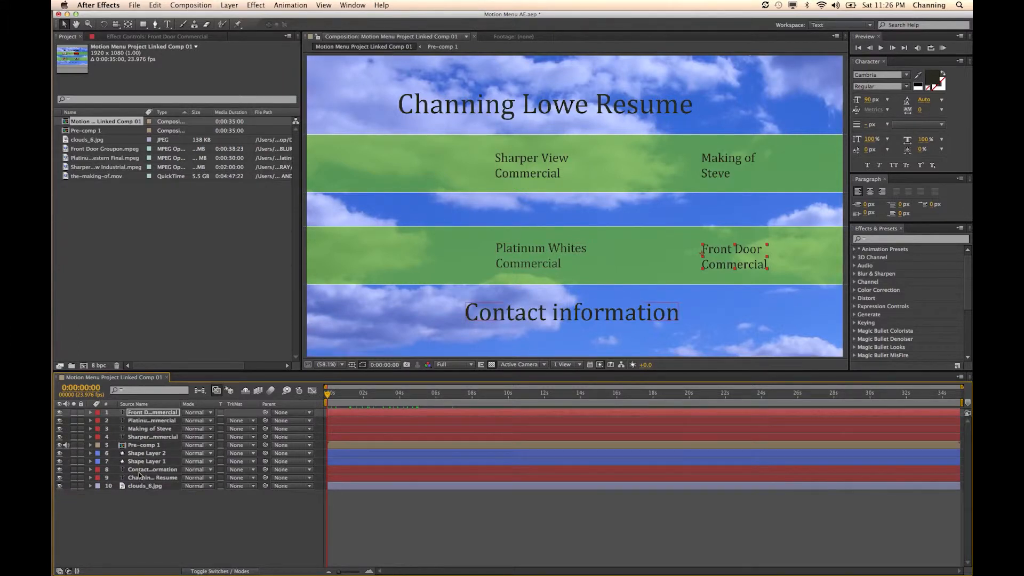
click(148, 440)
- Trim the start of the four video label text layers to 0:00:05:02
drag(338, 401, 420, 417)
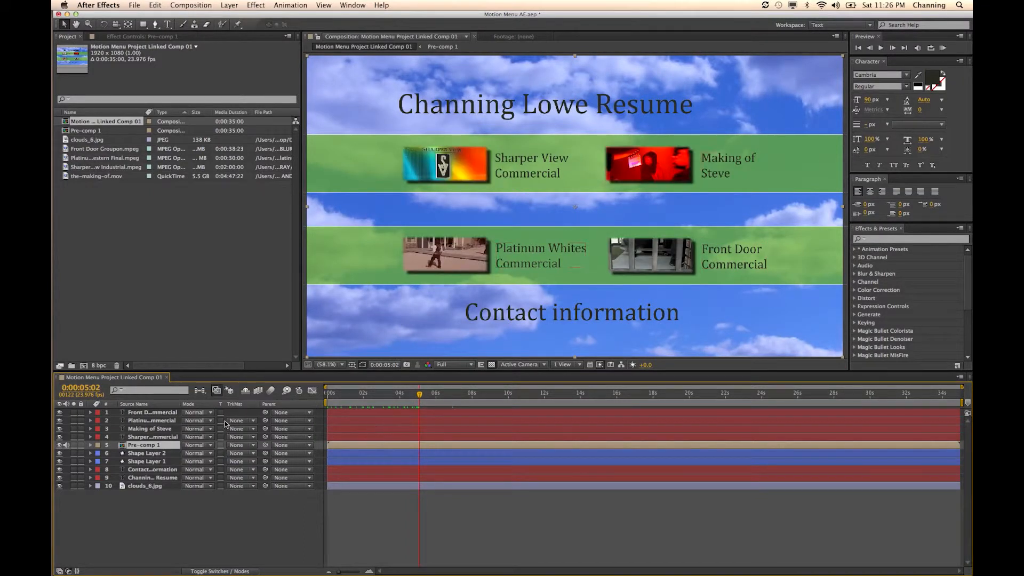
click(167, 413)
shift+click(162, 436)
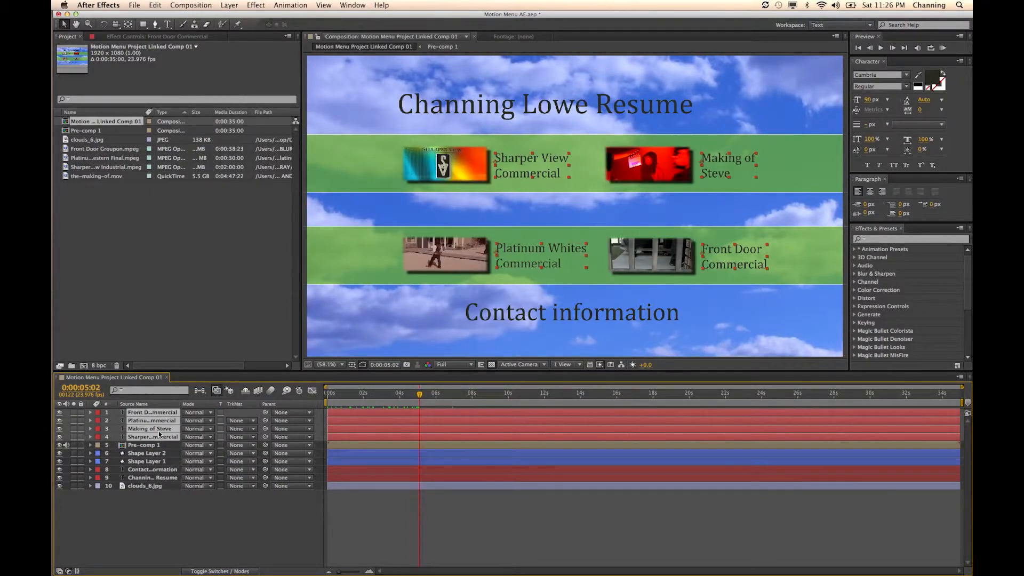
right_click(159, 437)
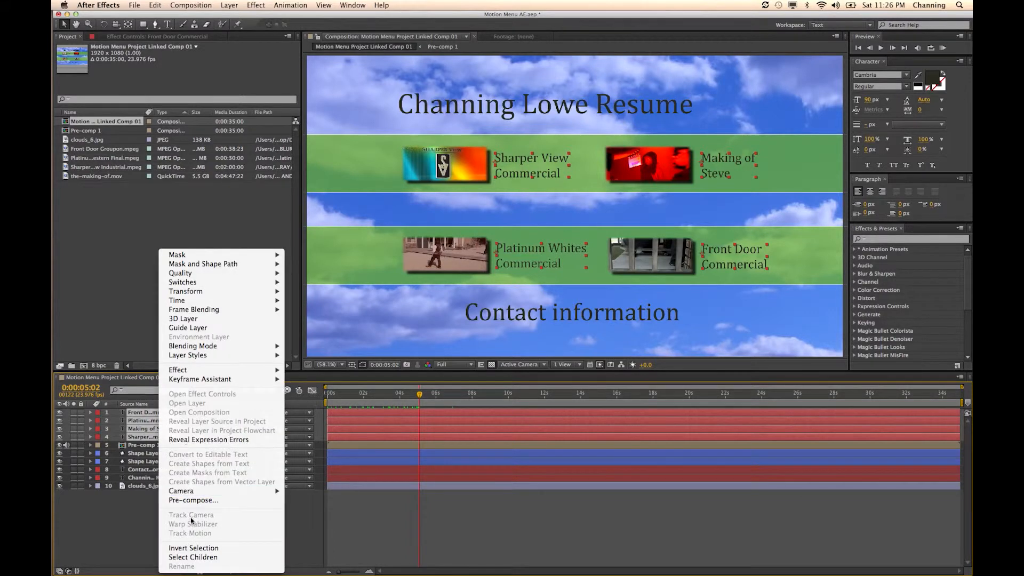
click(140, 520)
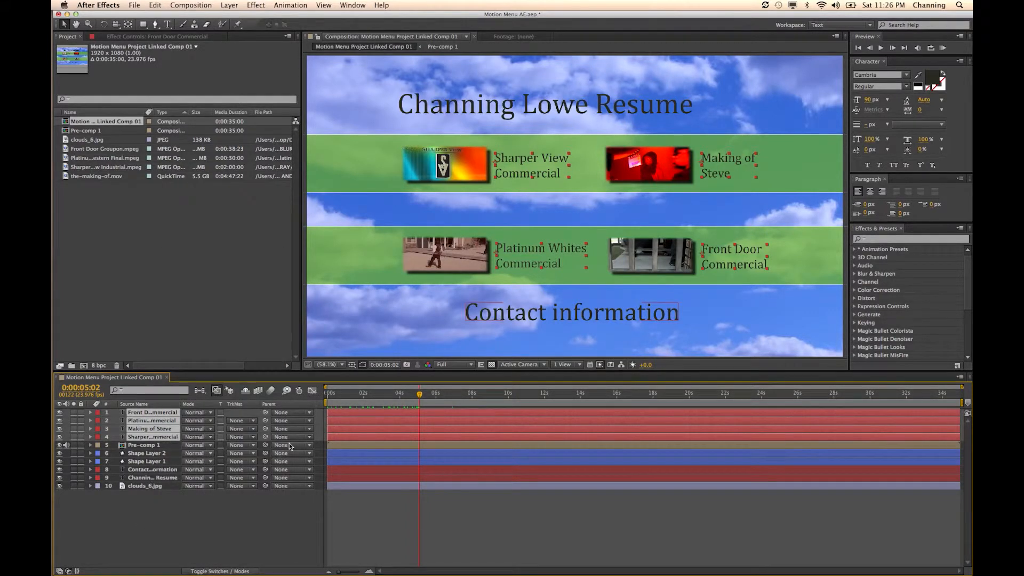
key(alt+bracketleft)
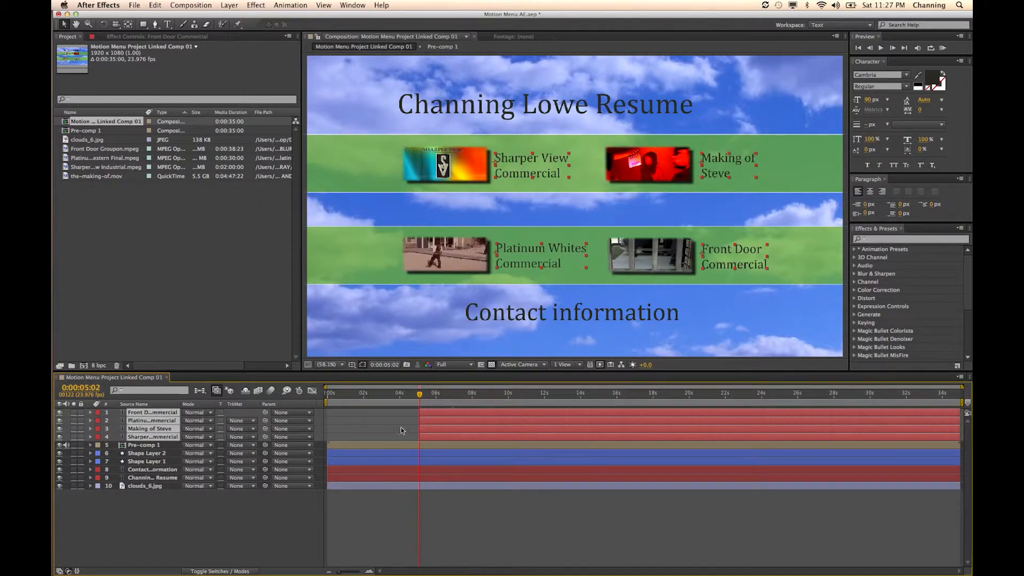
- Pre-compose the four trimmed video label text layers into one composition
right_click(164, 416)
click(219, 502)
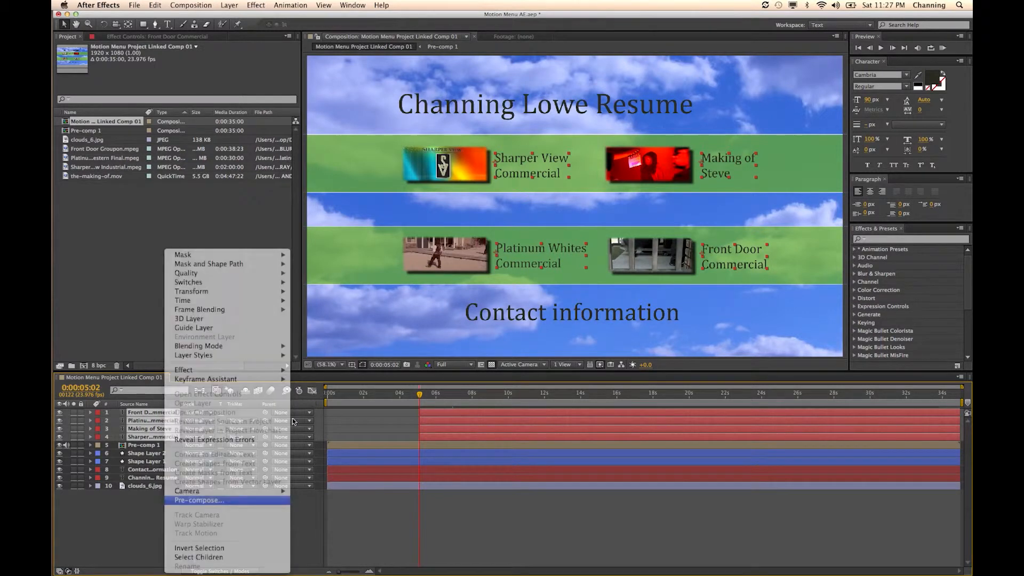
click(226, 170)
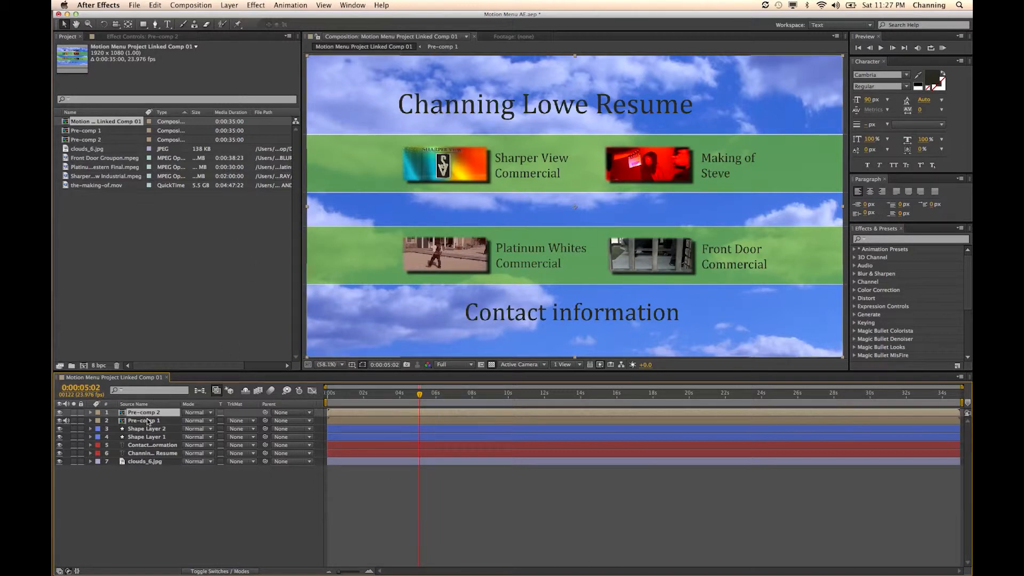
- Search the effects and presets for "fade" and apply the Fade In+Out – frames preset to the Pre-comp 2 layer
click(881, 240)
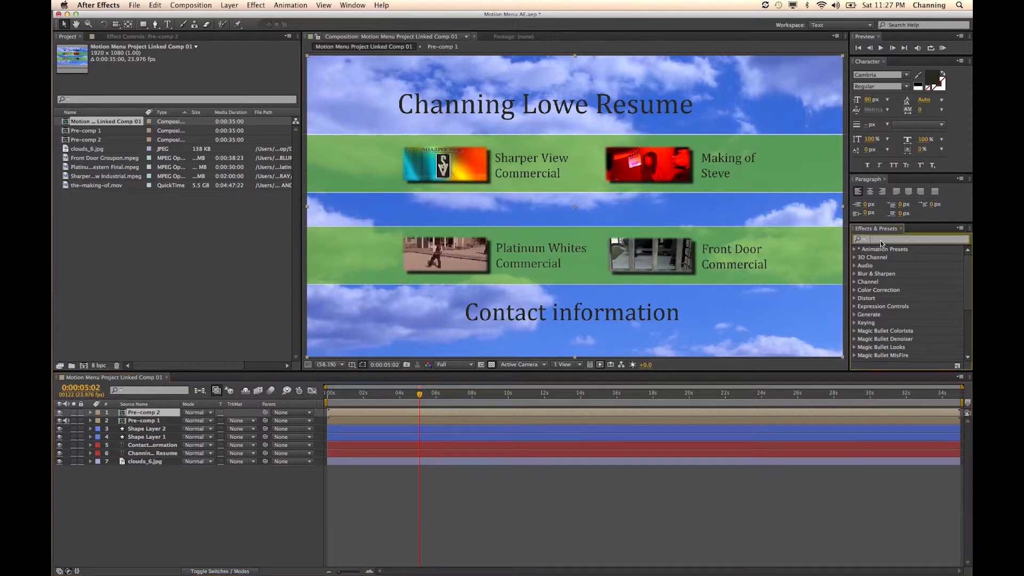
text(fade)
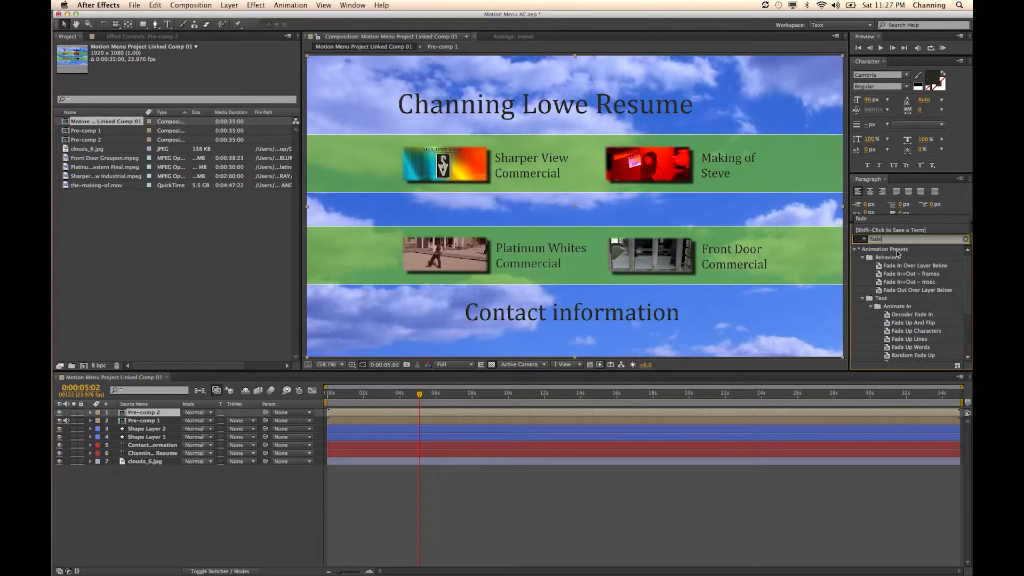
drag(911, 274, 409, 412)
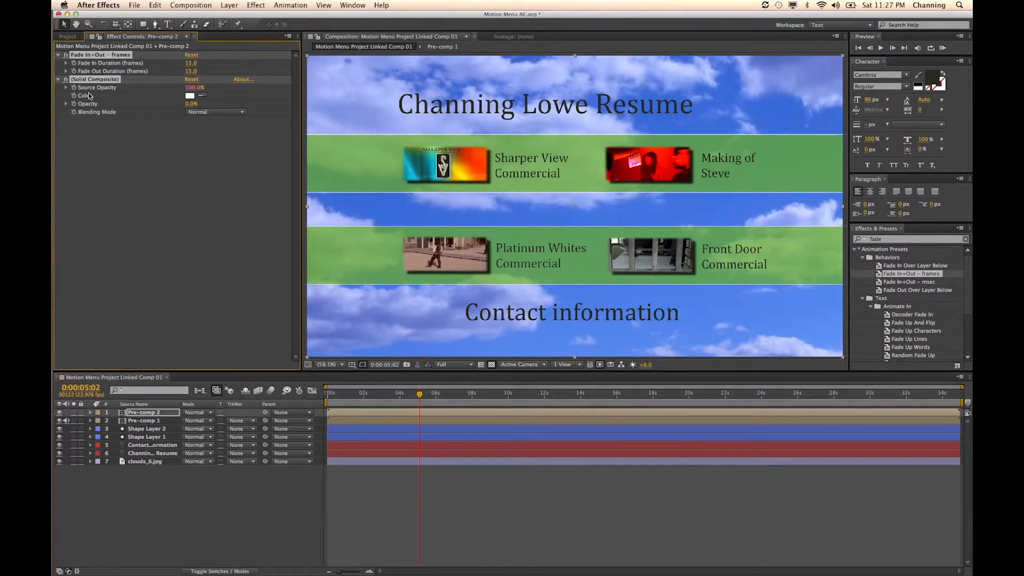
- Set the Fade Out Duration of the Pre-comp 2 layer's fade effect to 0 frames
key(super+Tab)
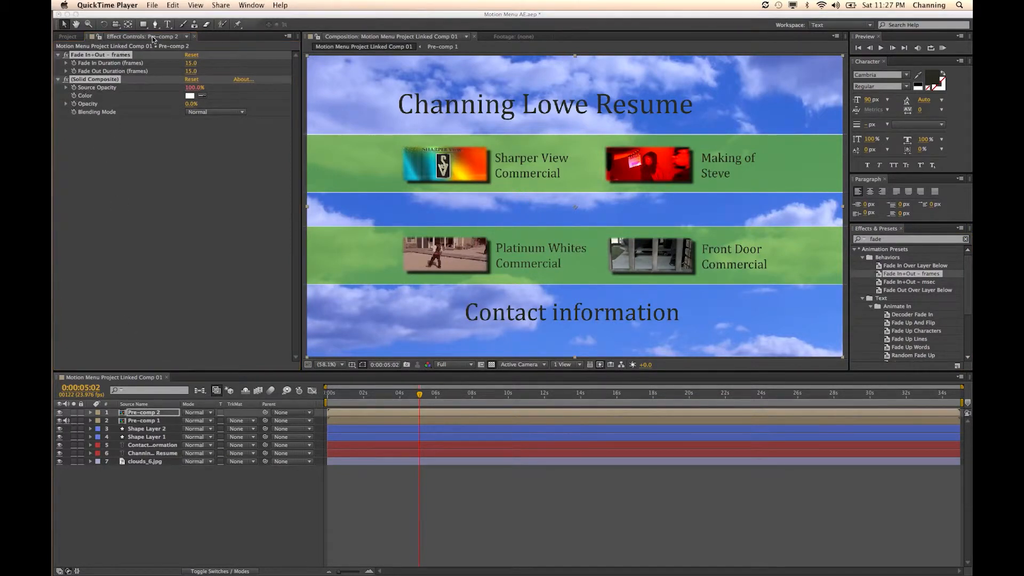
click(190, 72)
click(191, 72)
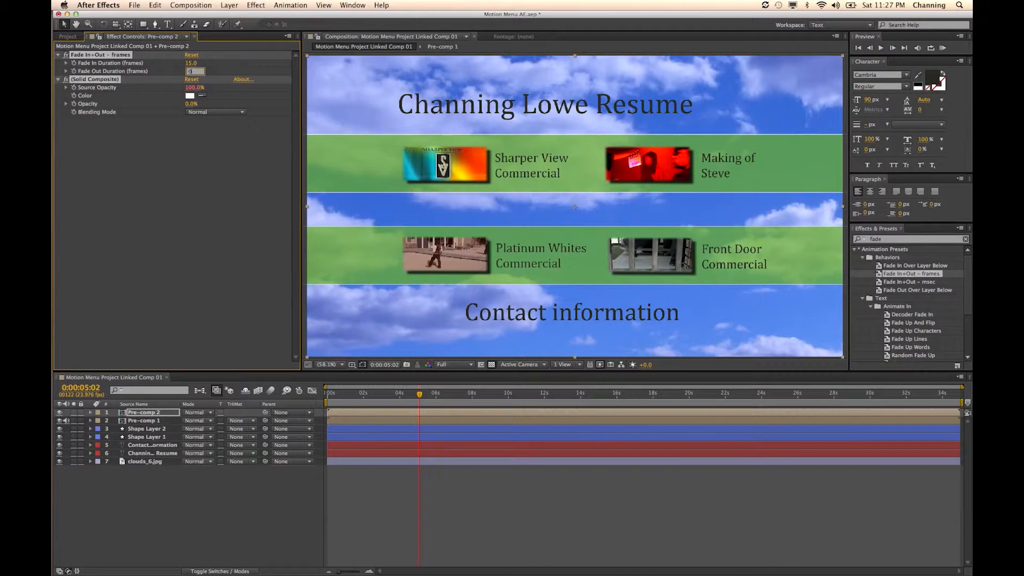
key(Return)
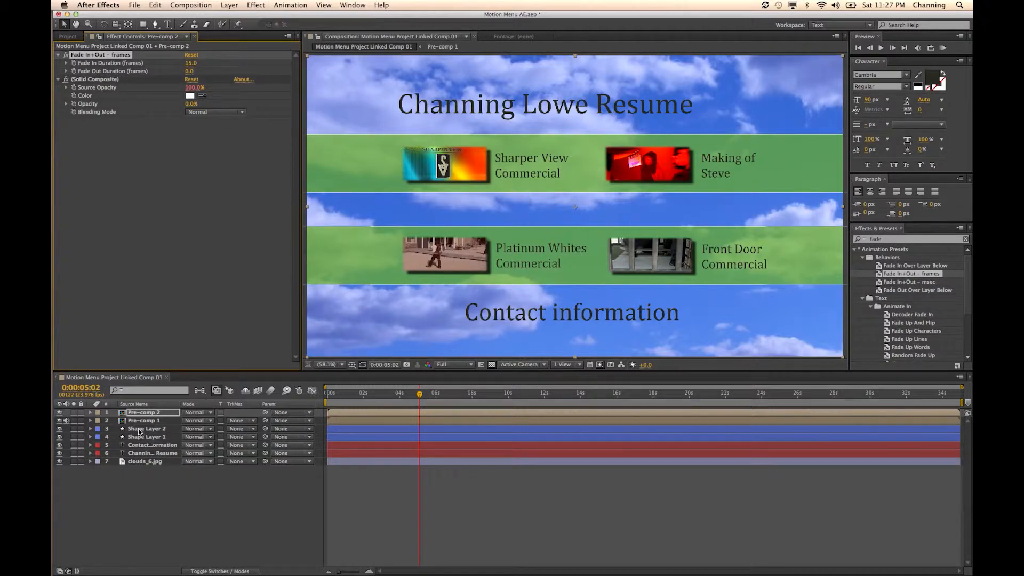
- Apply the Fade In+Out – frames preset to the Pre-comp 1 layer as well
click(158, 422)
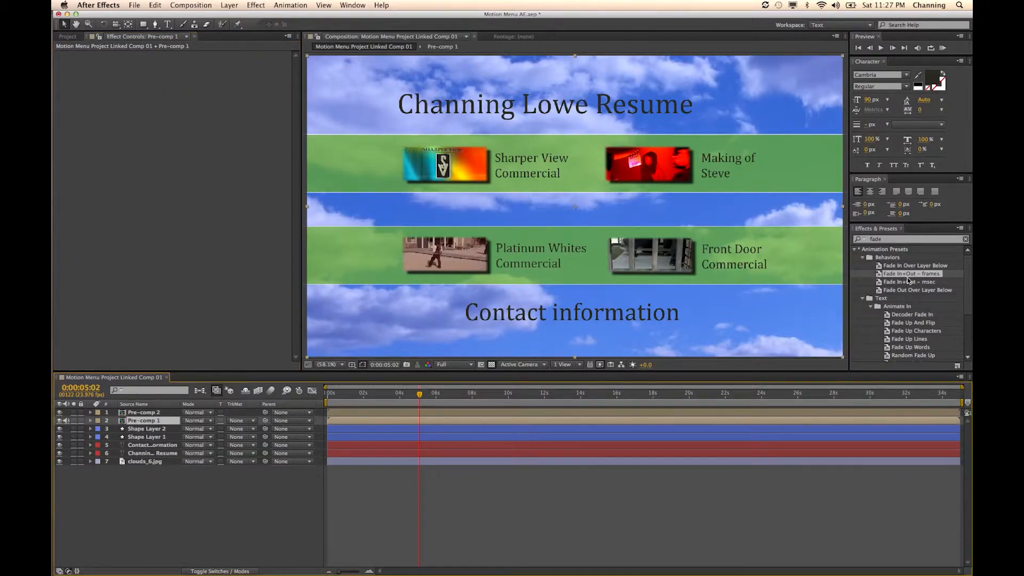
drag(903, 275, 152, 420)
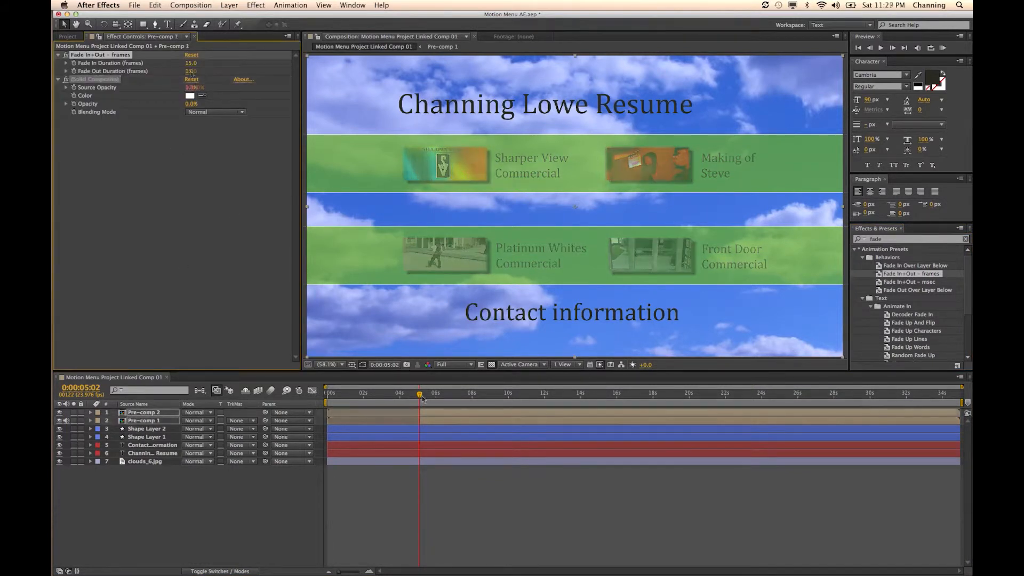
- Add a Position keyframe to Shape Layer 1 at 0:00:03:03 and start a playback preview
drag(420, 395, 385, 403)
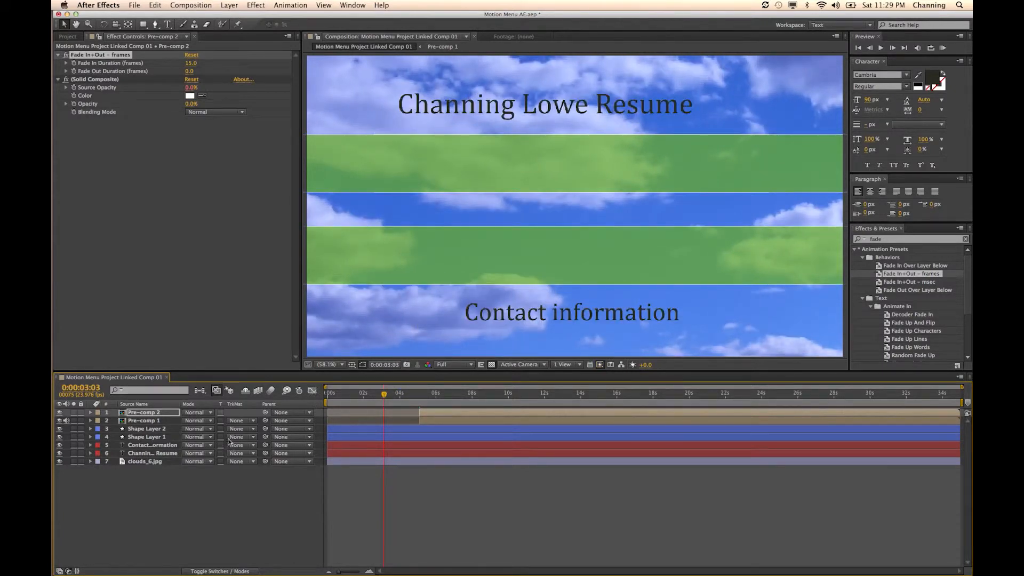
click(166, 430)
click(172, 437)
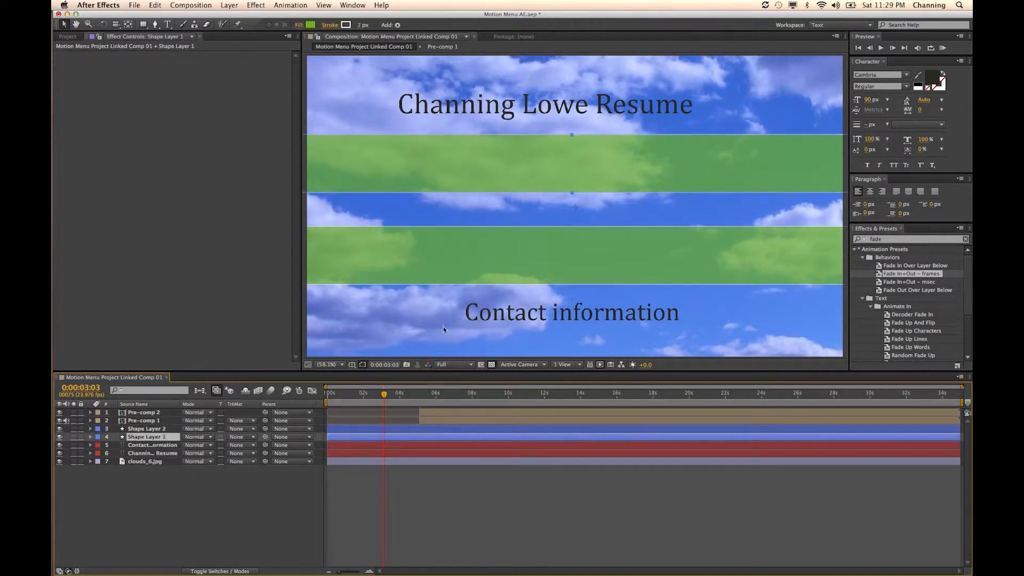
click(89, 437)
click(117, 461)
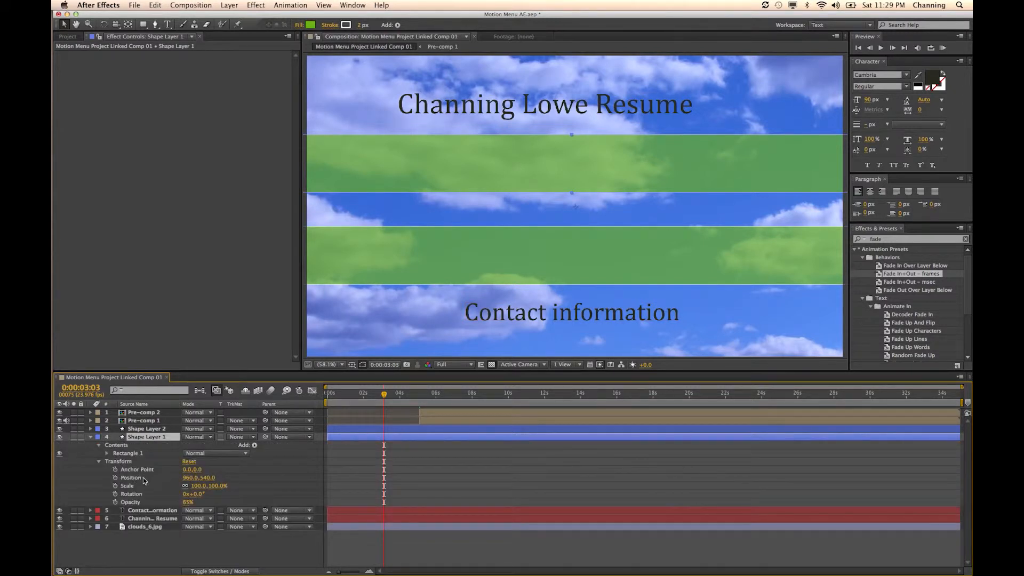
click(115, 478)
key(space)
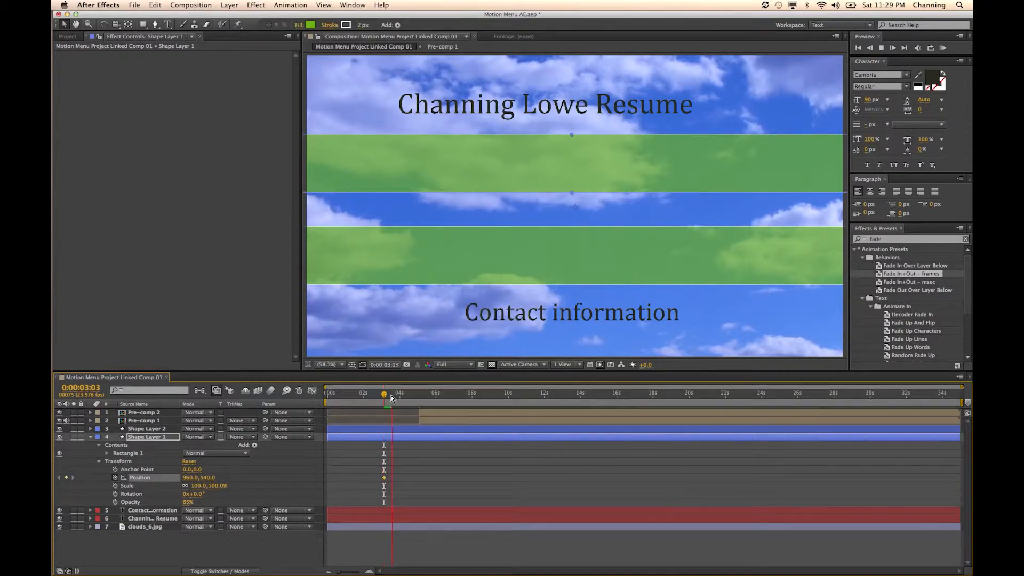
- Add a Position keyframe to Shape Layer 1 at 0:00:04:22 and move the bar completely off the frame's left edge at 0:00:03:03
drag(392, 397, 417, 399)
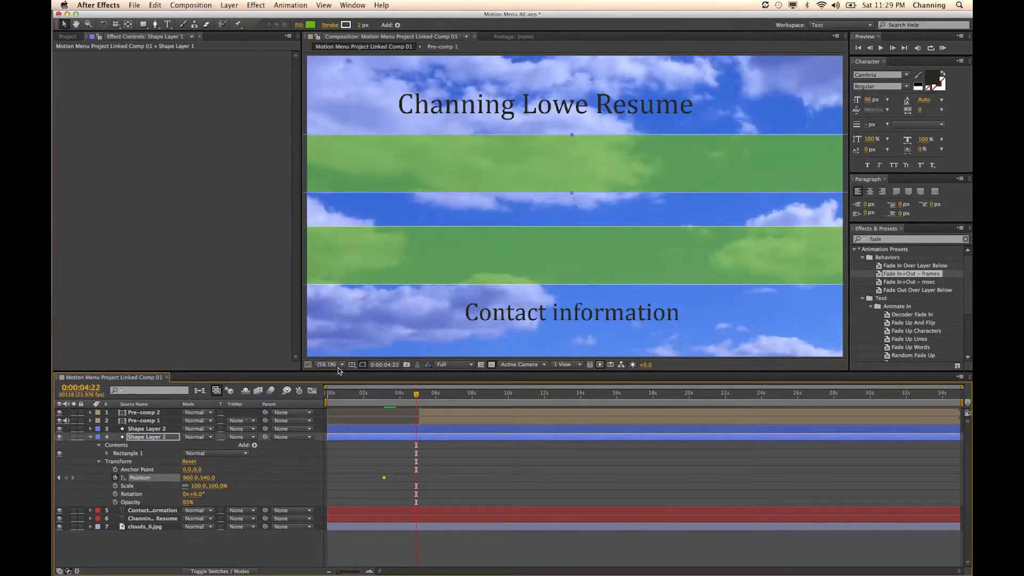
click(66, 478)
click(59, 477)
drag(537, 167, 53, 169)
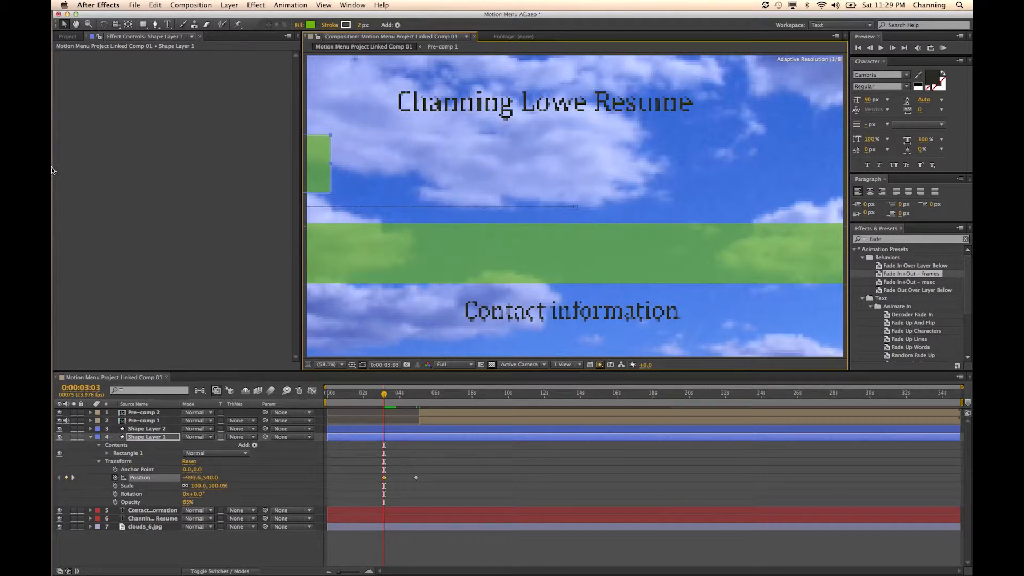
drag(308, 165, 287, 163)
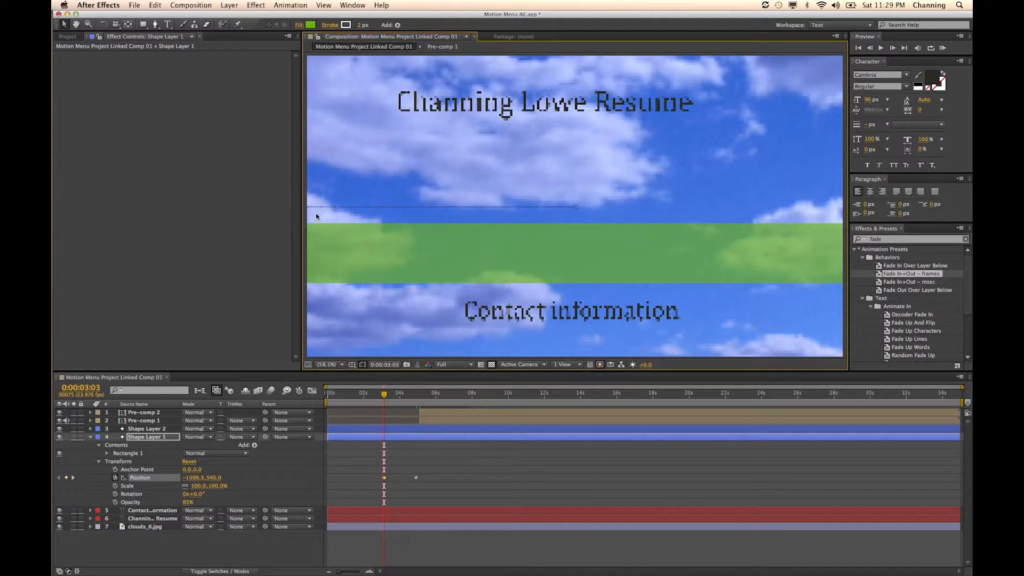
- Start animating Shape Layer 2's Position with a keyframe aligned to Shape Layer 1's second Position keyframe at 0:00:04:22
drag(386, 396, 418, 403)
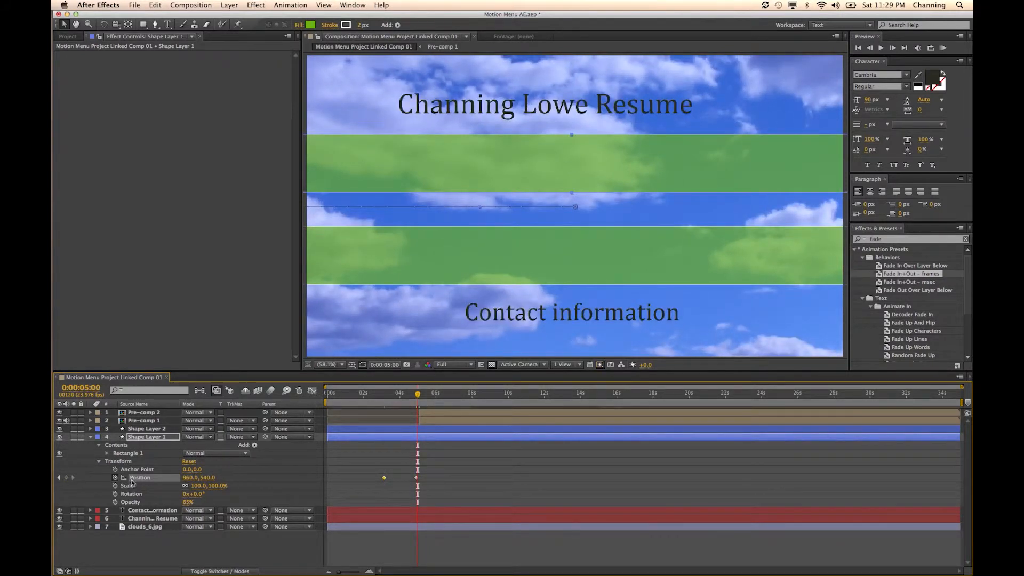
click(59, 477)
click(91, 436)
click(90, 429)
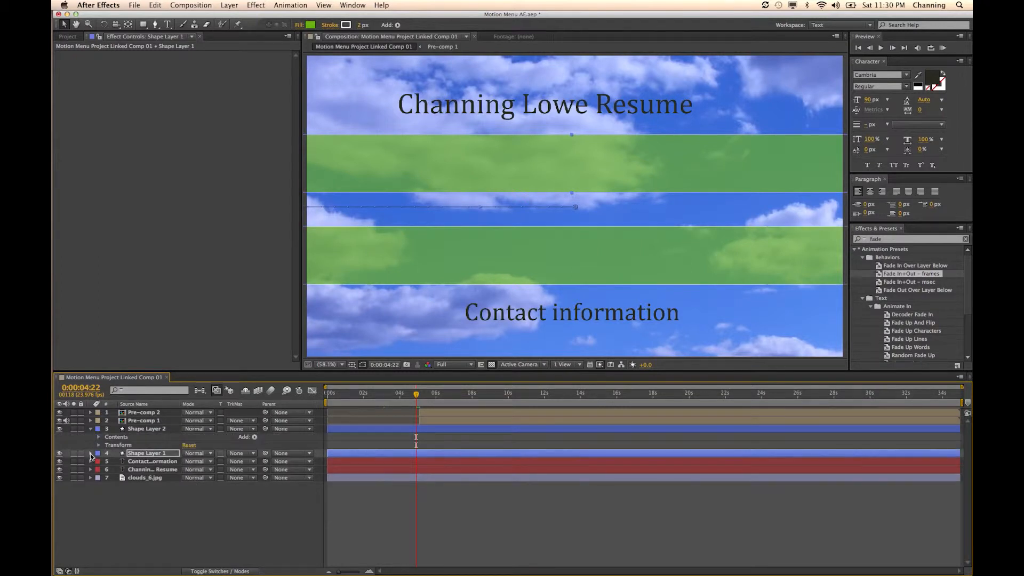
click(91, 453)
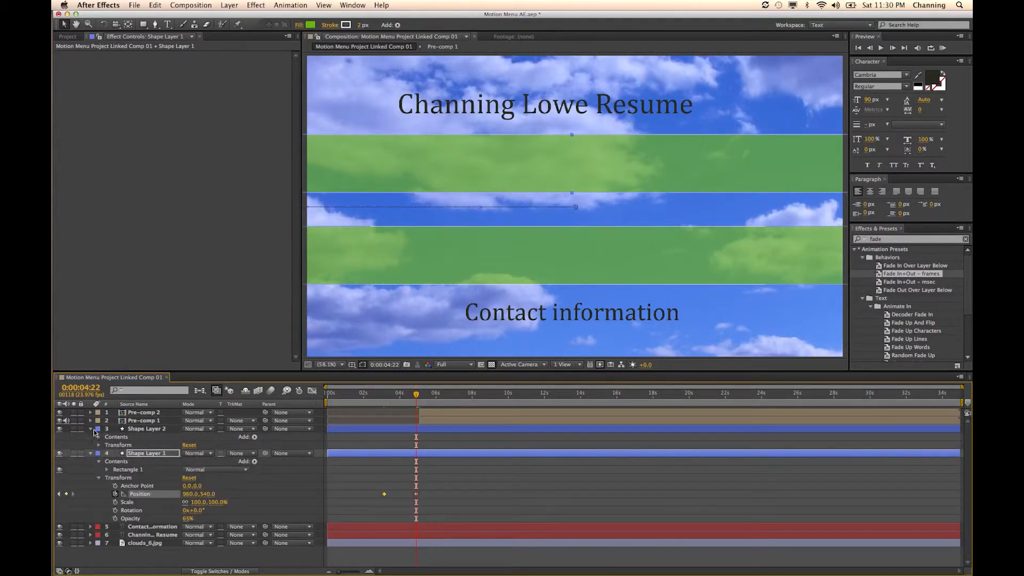
click(99, 445)
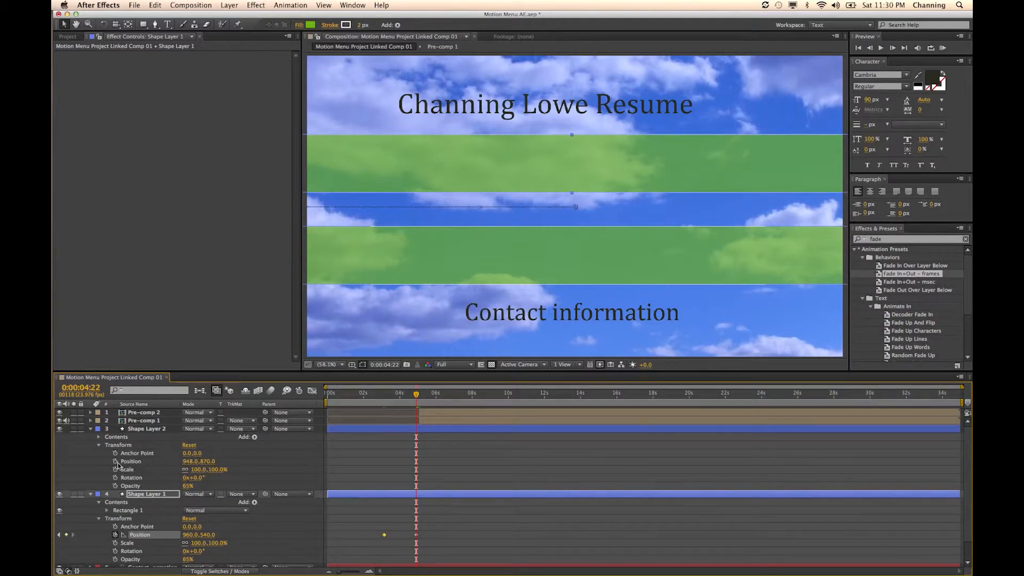
click(115, 462)
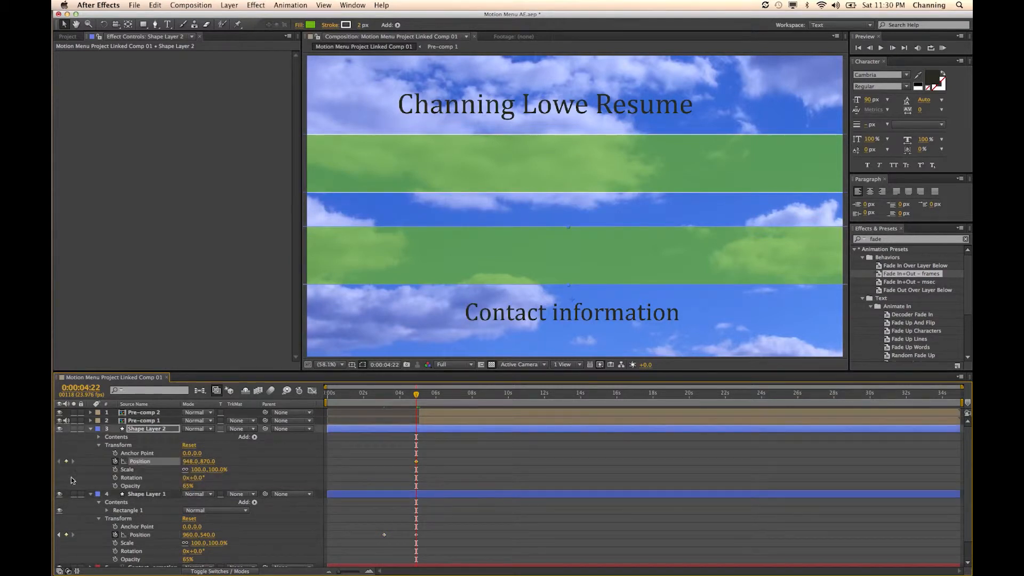
- Move the Shape Layer 2 bar completely off the frame's right edge at 0:00:03:03, preview the slide-in, and collapse both shape layers
click(58, 535)
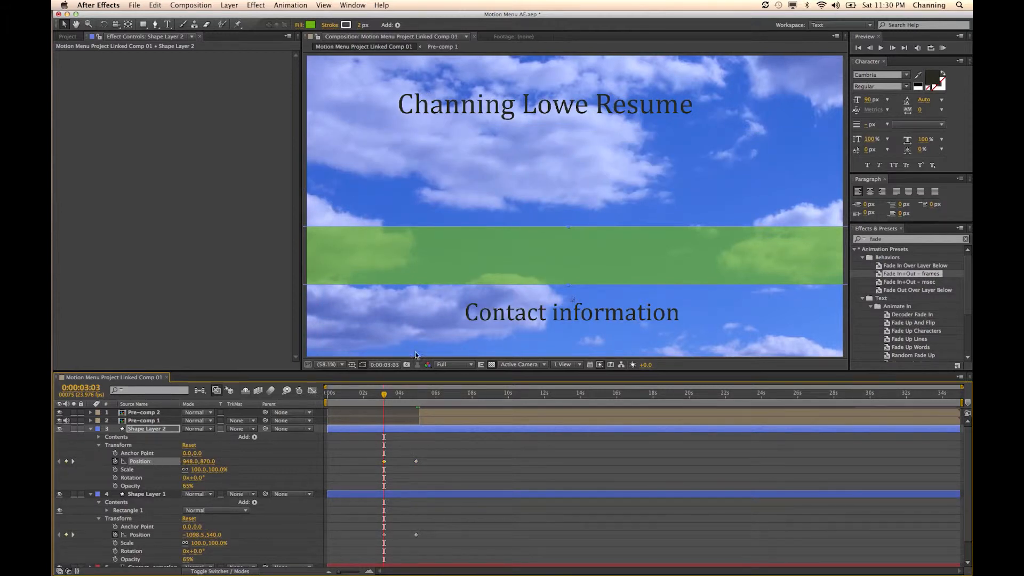
drag(342, 255, 935, 230)
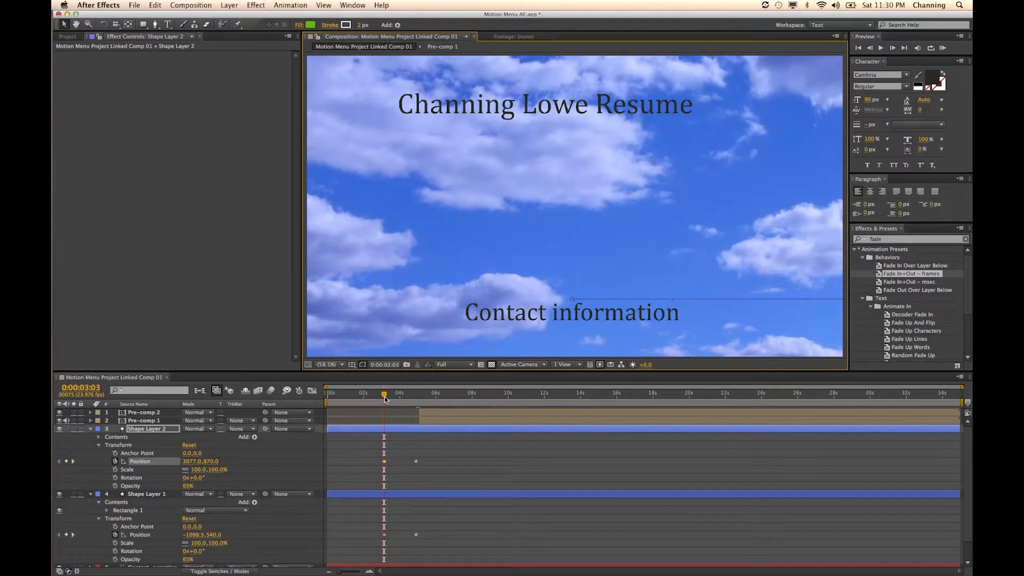
drag(391, 398, 415, 401)
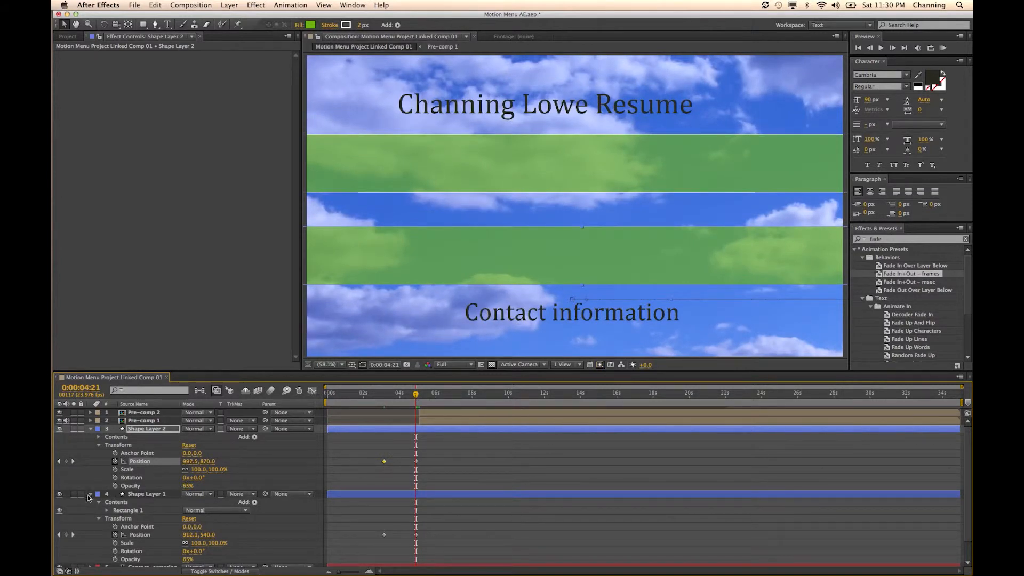
click(90, 494)
click(90, 429)
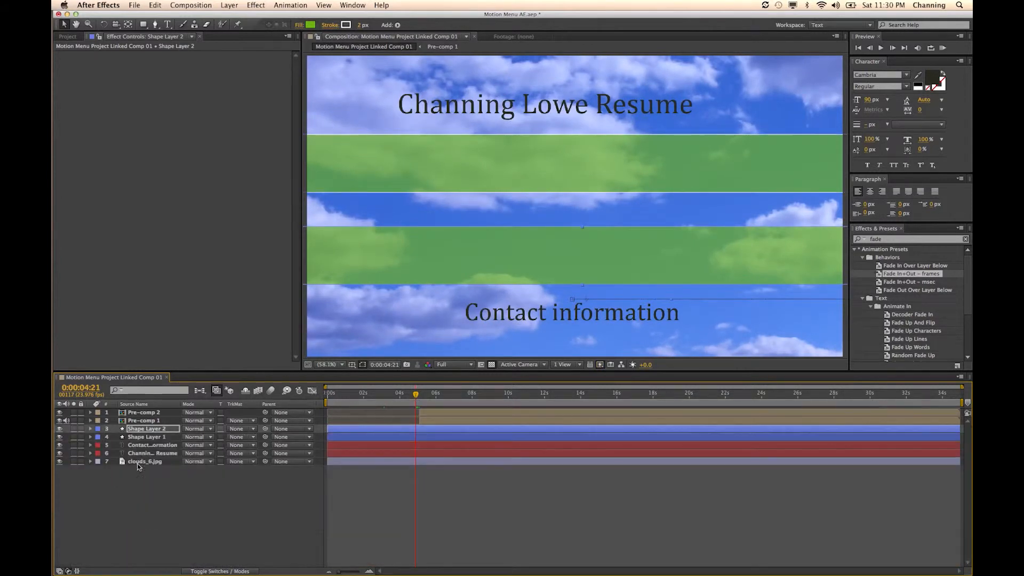
click(153, 445)
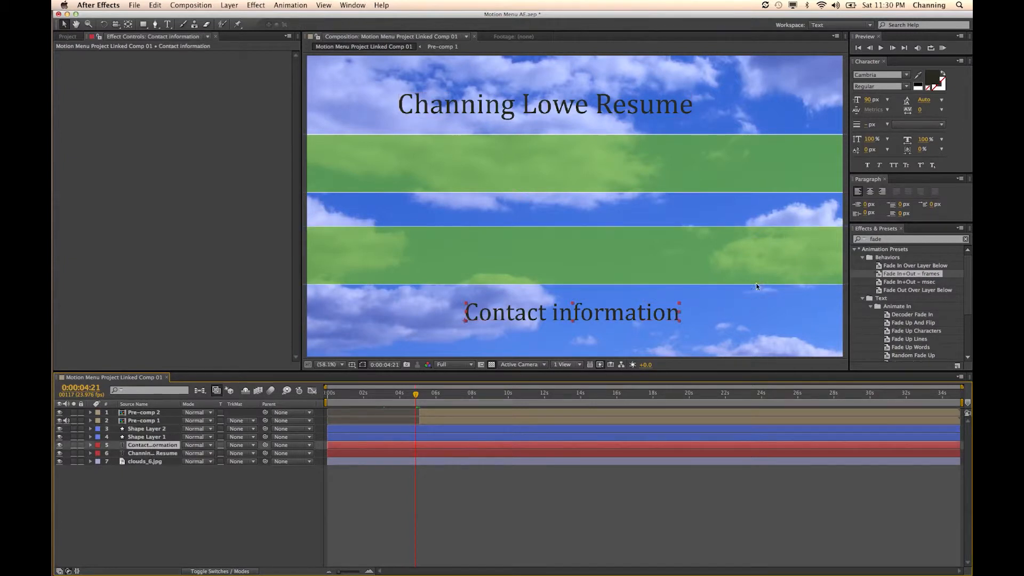
drag(885, 274, 170, 452)
drag(895, 276, 160, 461)
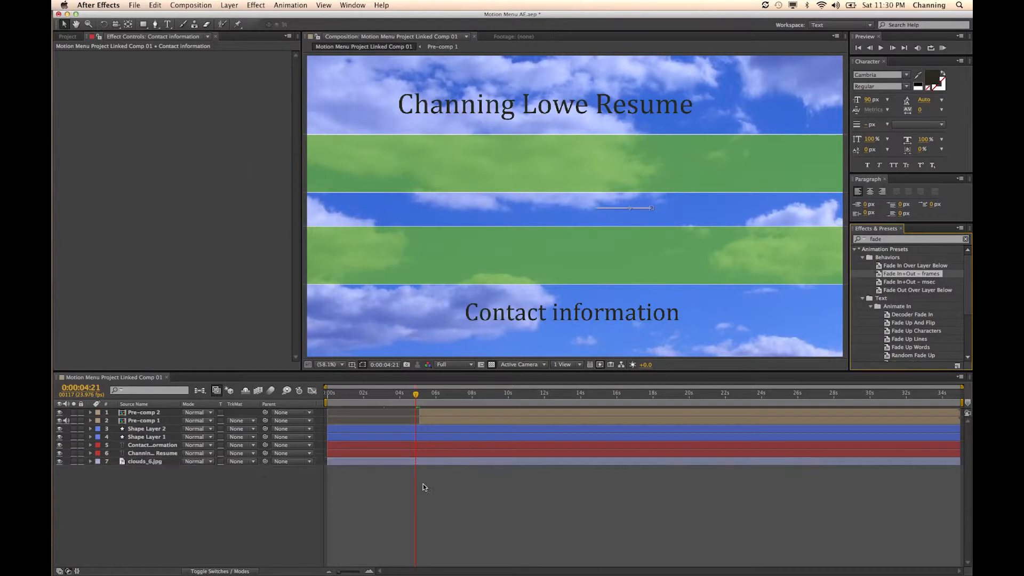
- Trim the start of the Contact information and resume title text layers to 0:00:03:09
click(397, 446)
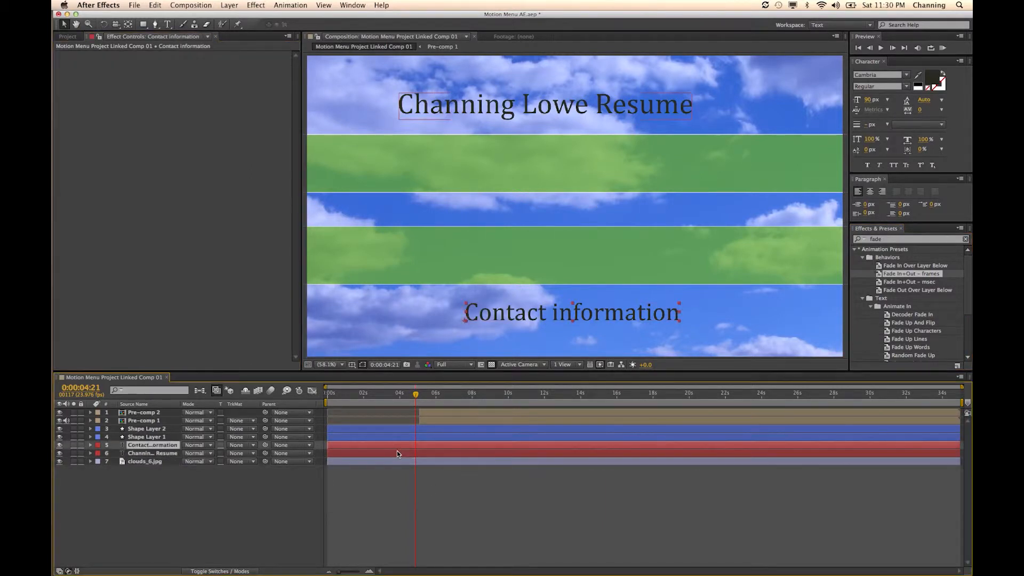
shift+click(401, 452)
drag(415, 395, 388, 401)
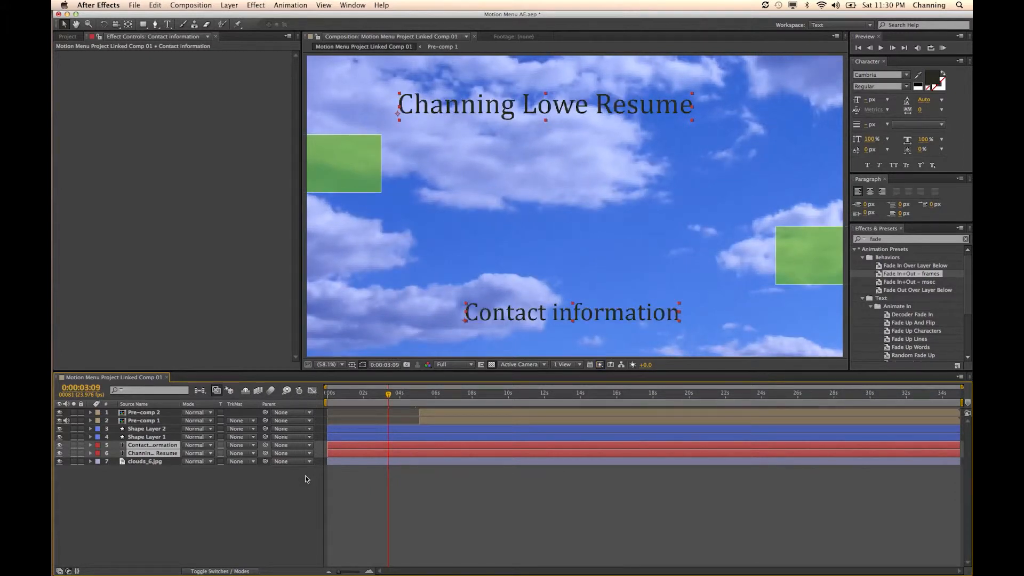
key(alt+bracketleft)
click(361, 452)
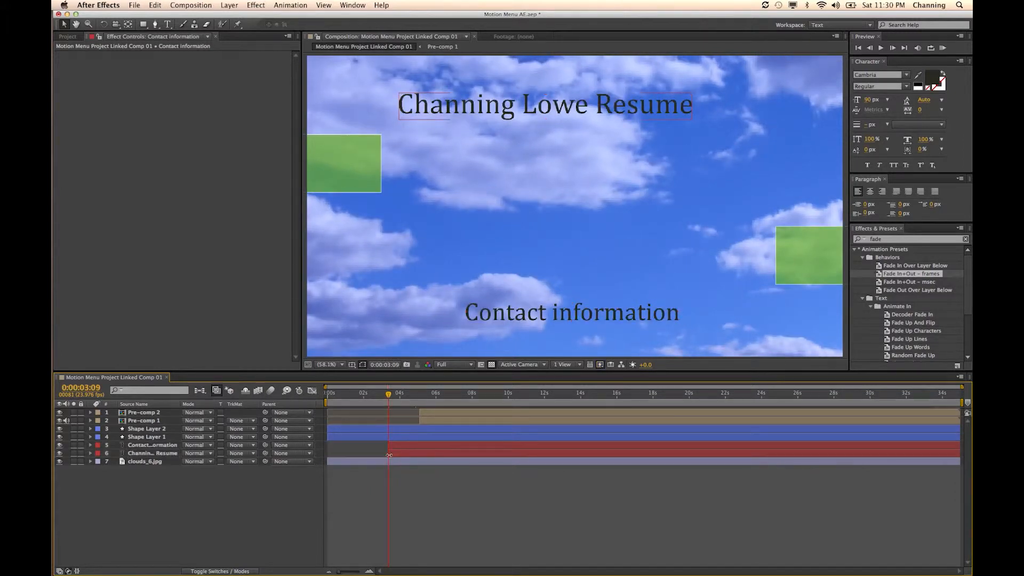
- Make the Contact information layer start at 0:00:05:04
drag(404, 404, 418, 407)
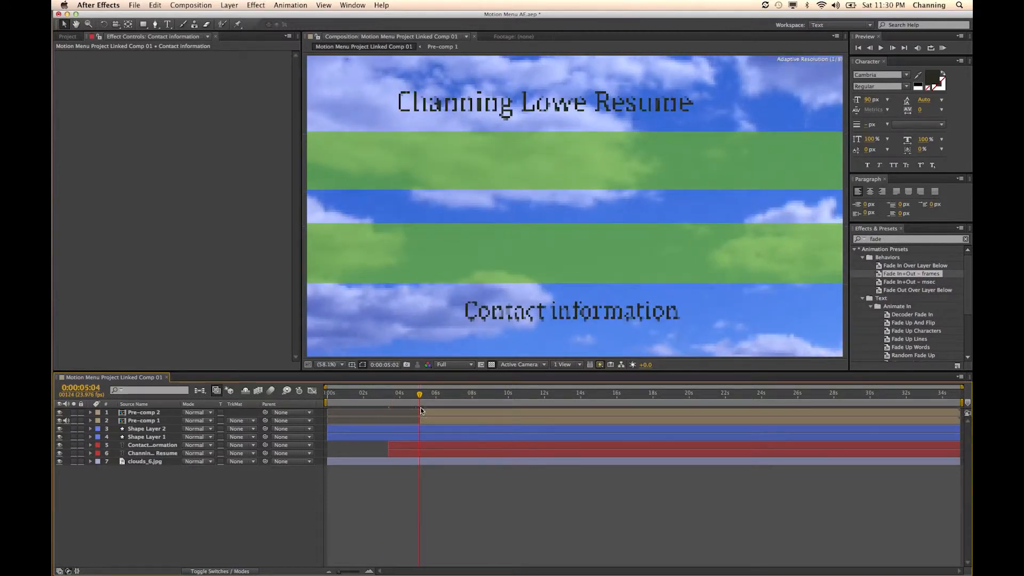
click(418, 444)
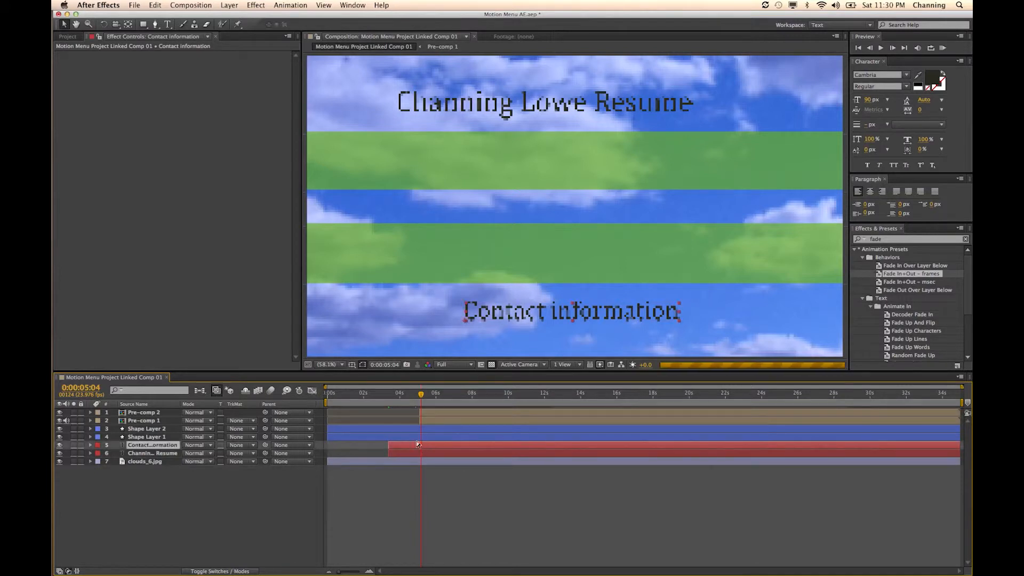
key(bracketleft)
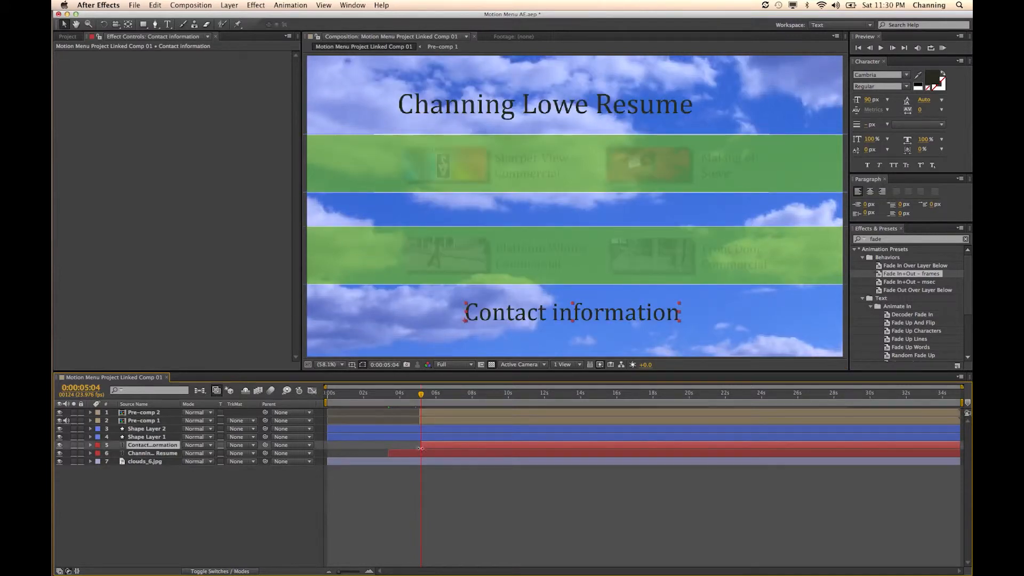
- Apply the Fade In+Out – frames preset to the Contact information and resume title layers, with both Fade Out Durations set to 0 frames
drag(881, 273, 349, 444)
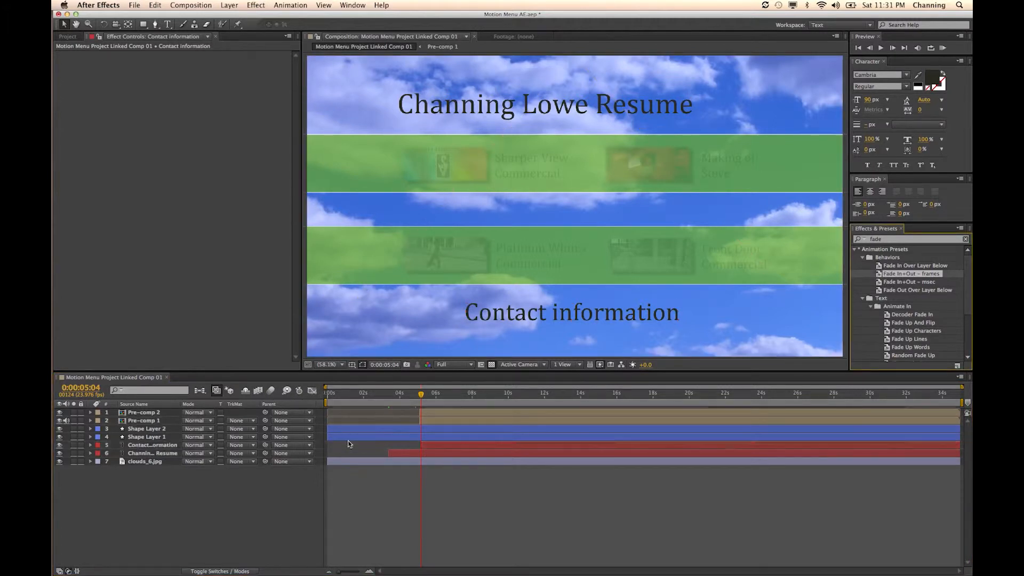
drag(879, 275, 160, 452)
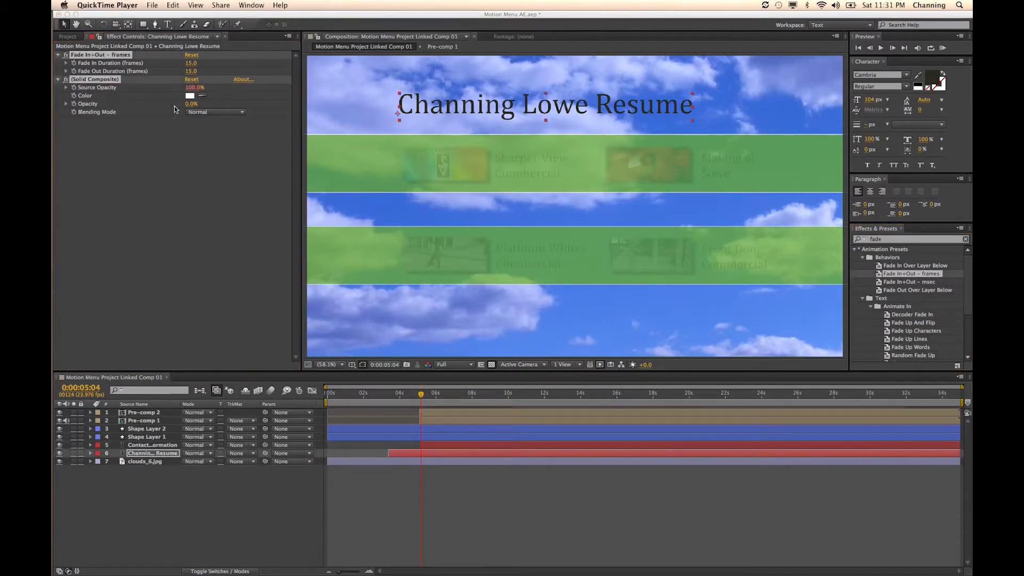
click(194, 82)
click(192, 72)
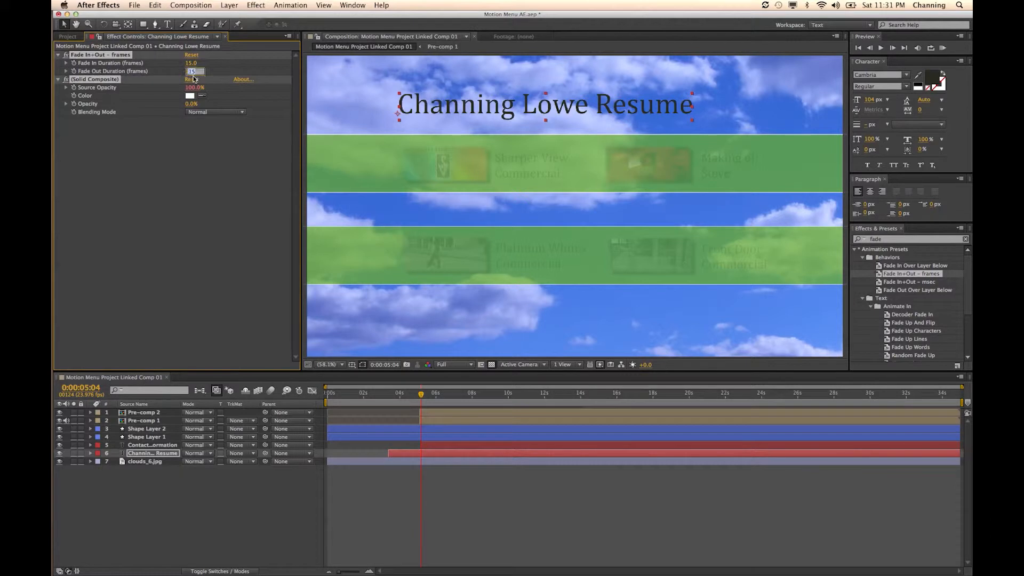
text(0)
key(Return)
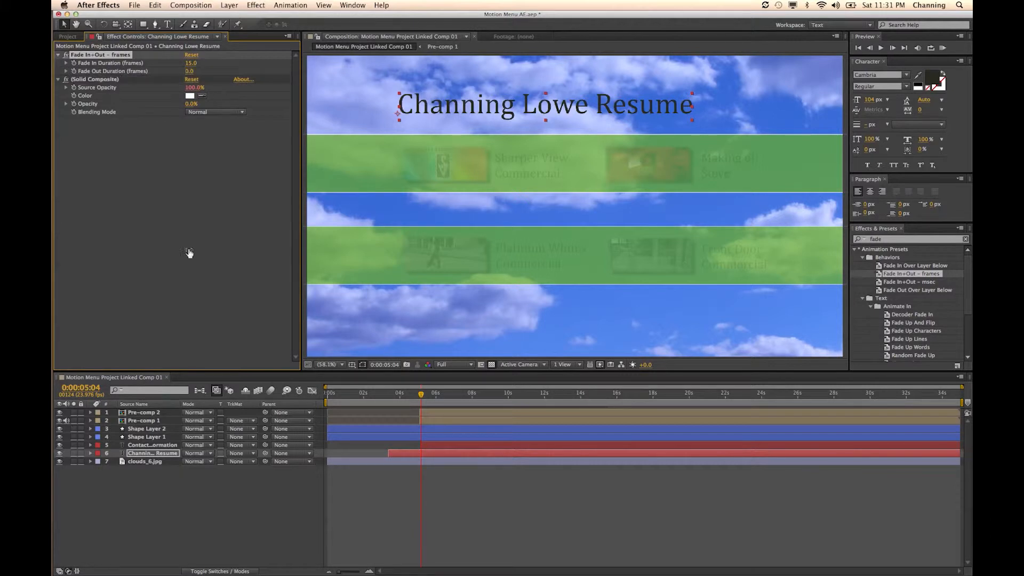
click(156, 446)
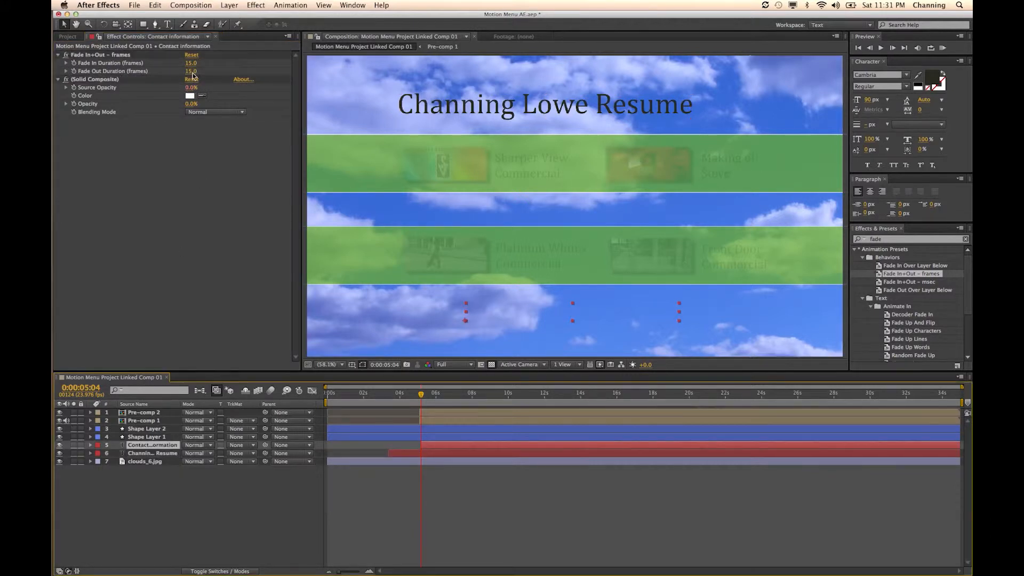
click(191, 71)
key(Return)
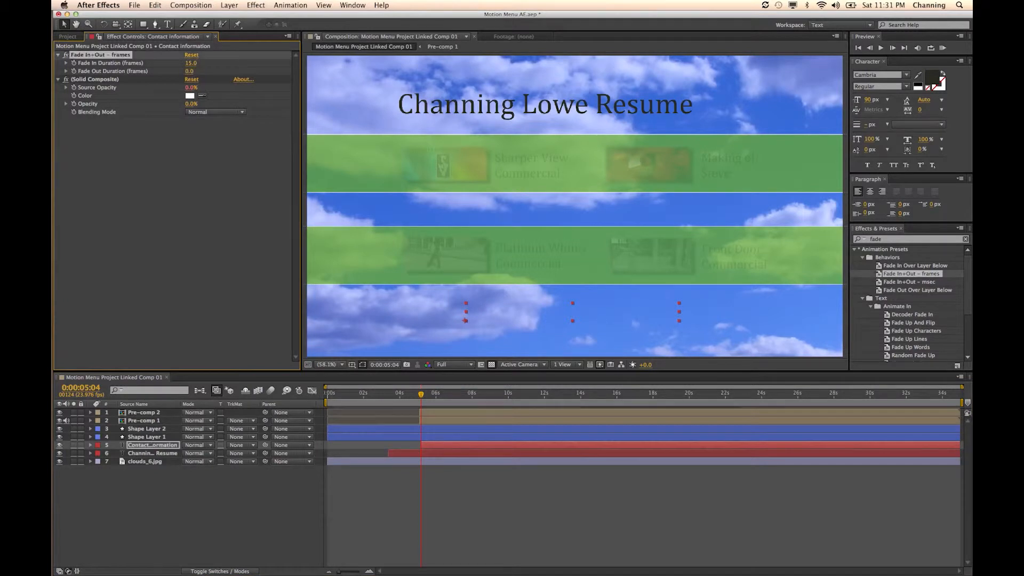
- Preview the finished animation, then switch to Premiere Pro and play the linked composition from the start of Sequence 01
drag(406, 397, 506, 412)
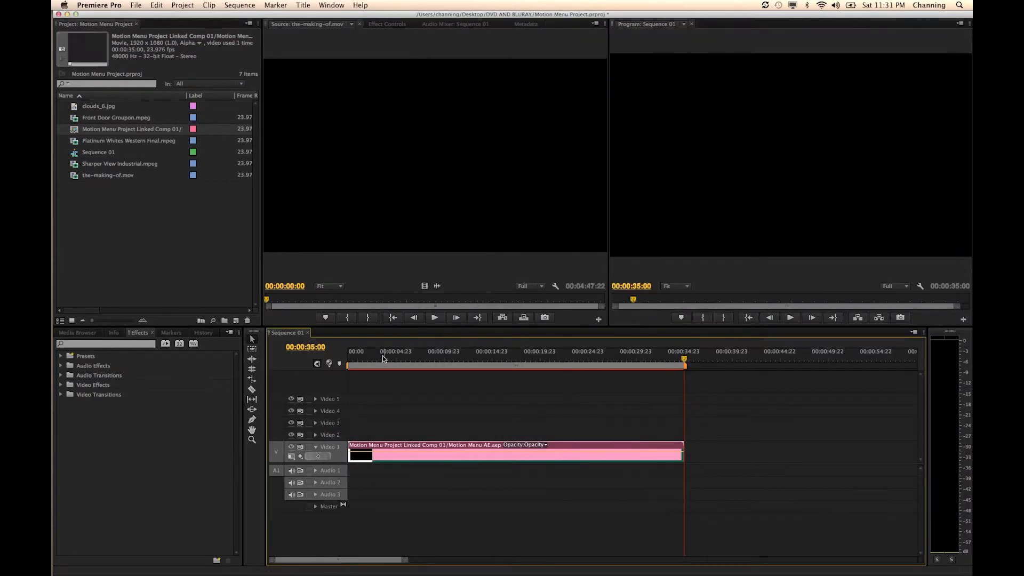
drag(400, 362, 478, 363)
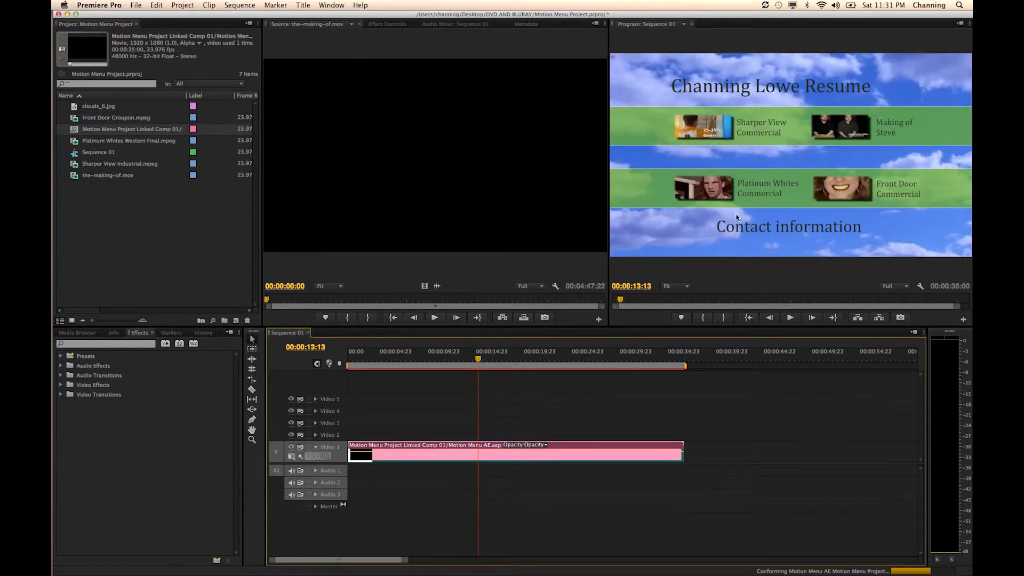
drag(477, 360, 345, 365)
key(space)
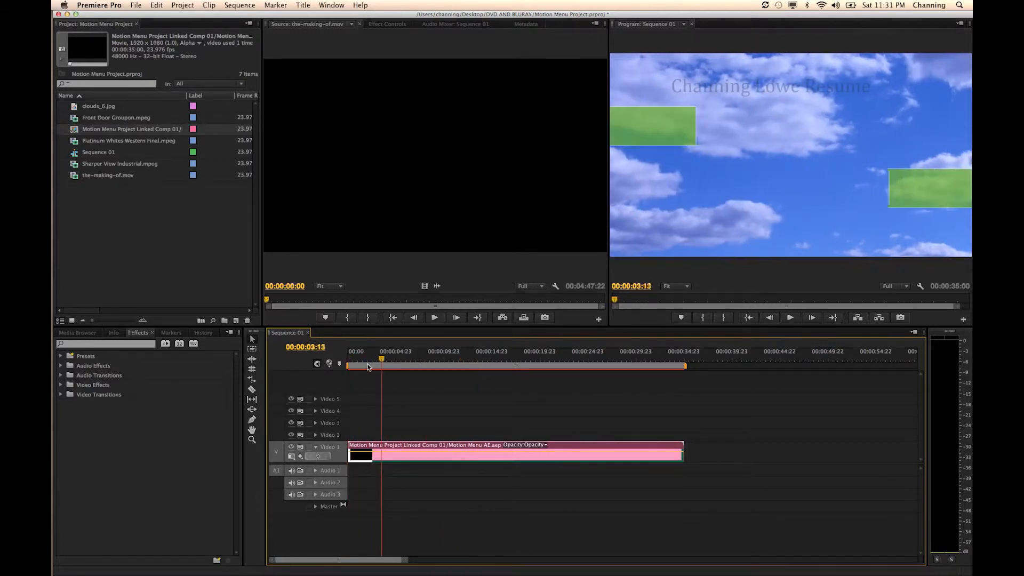
- Add a Cross Dissolve at the beginning of the linked Motion Menu clip on Video 1 and check the transition
drag(367, 366, 344, 370)
key(backslash)
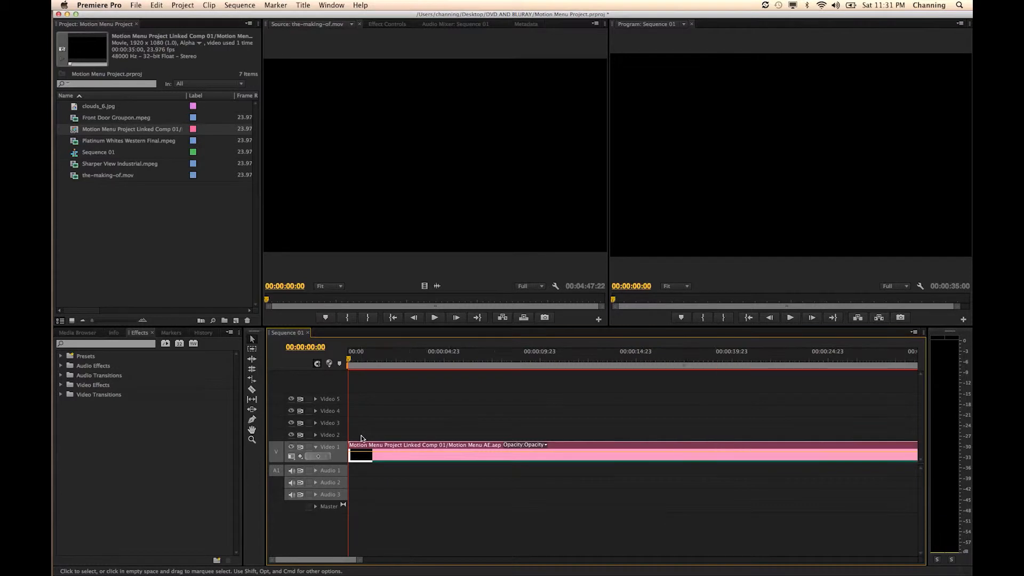
key(super+d)
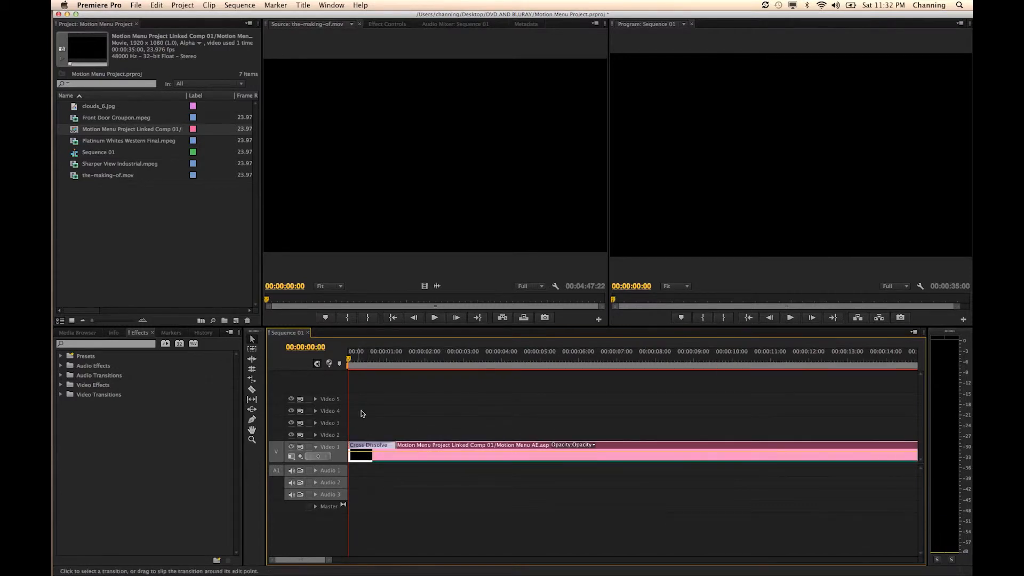
mouse_move(364, 367)
mouse_down()
mouse_move(393, 367)
mouse_move(373, 367)
mouse_up()
key(Home)
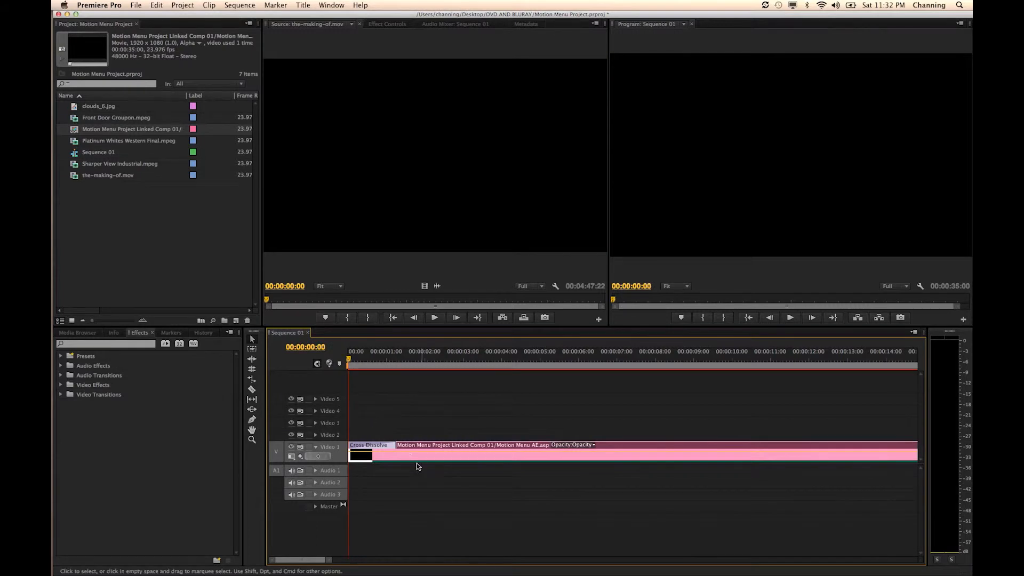
- Shift the Motion Menu clip on Video 1 about 20 frames later and preview the whole menu animation in the sequence
drag(406, 458, 435, 459)
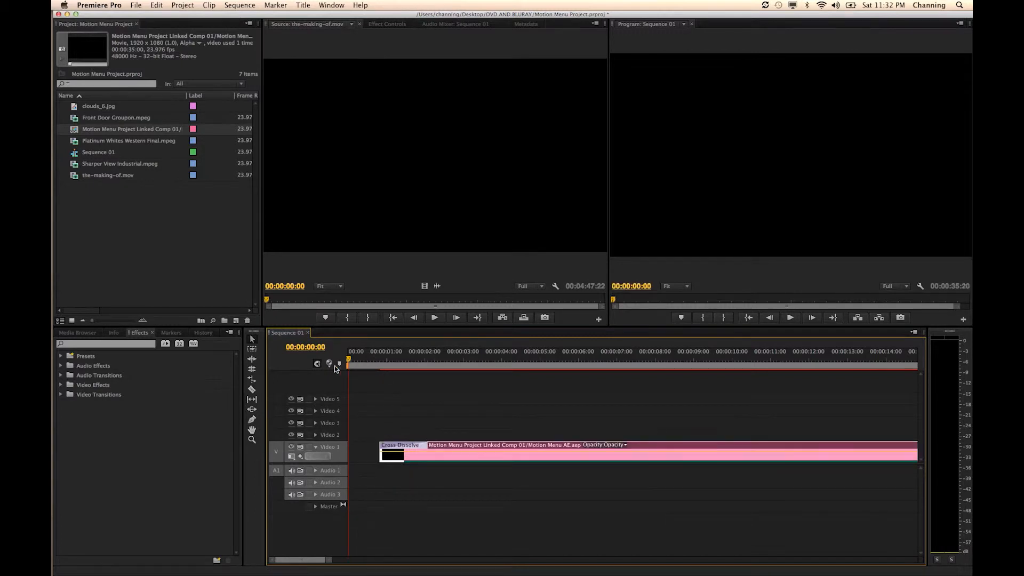
key(backslash)
key(space)
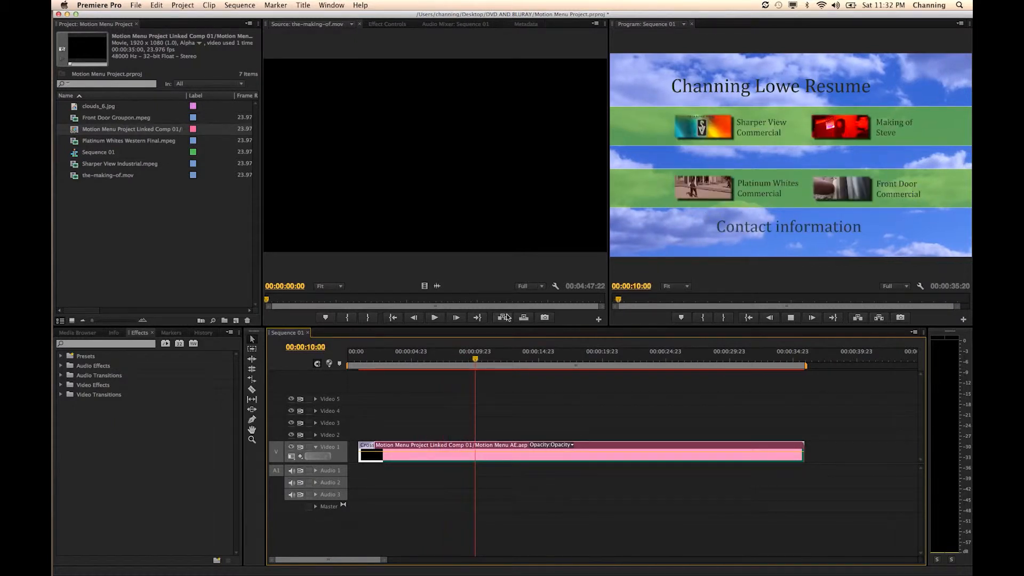
click(482, 361)
drag(483, 363, 424, 378)
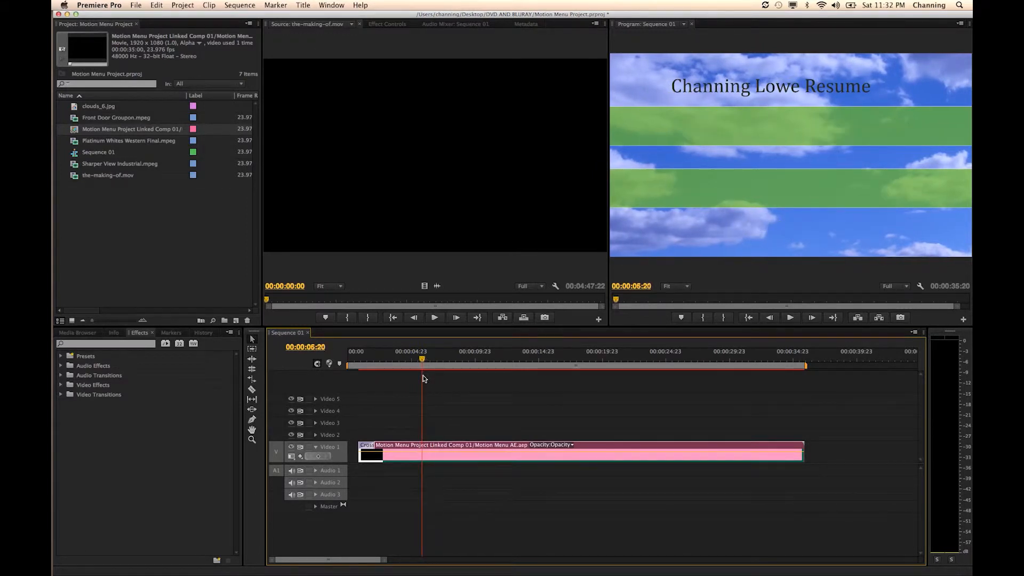
mouse_move(418, 368)
mouse_down()
mouse_move(408, 369)
mouse_move(437, 367)
mouse_up()
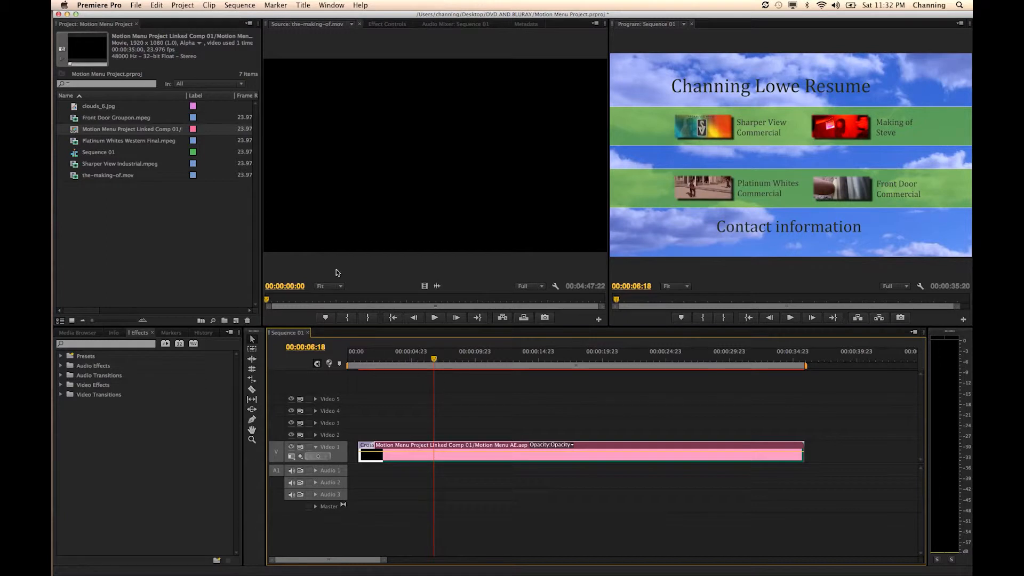
- Switch to Finder, search the computer for Soundtrack, and launch Soundtrack Pro
key(super+Tab)
key(super+Tab)
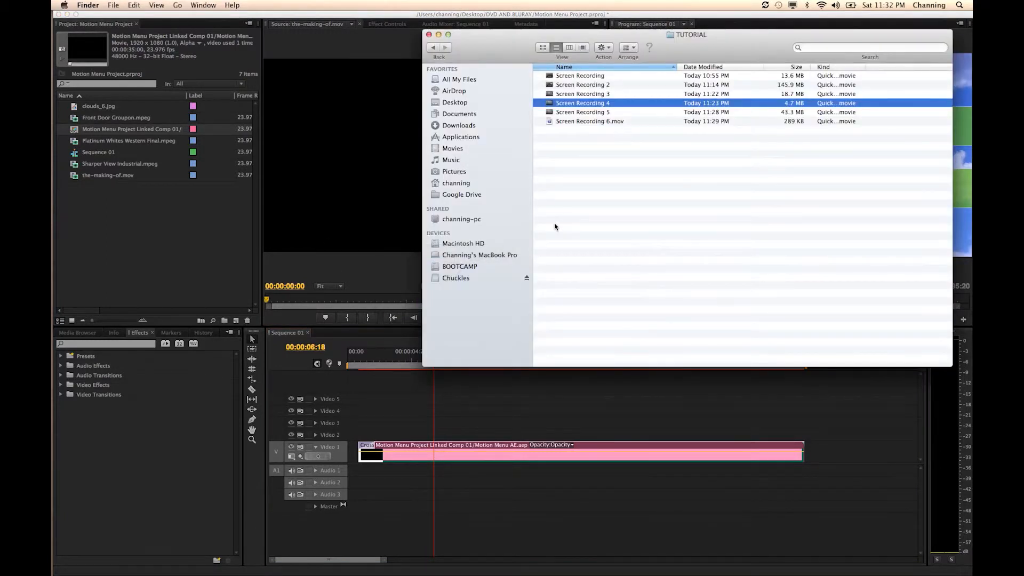
click(566, 211)
key(super+space)
text(quic)
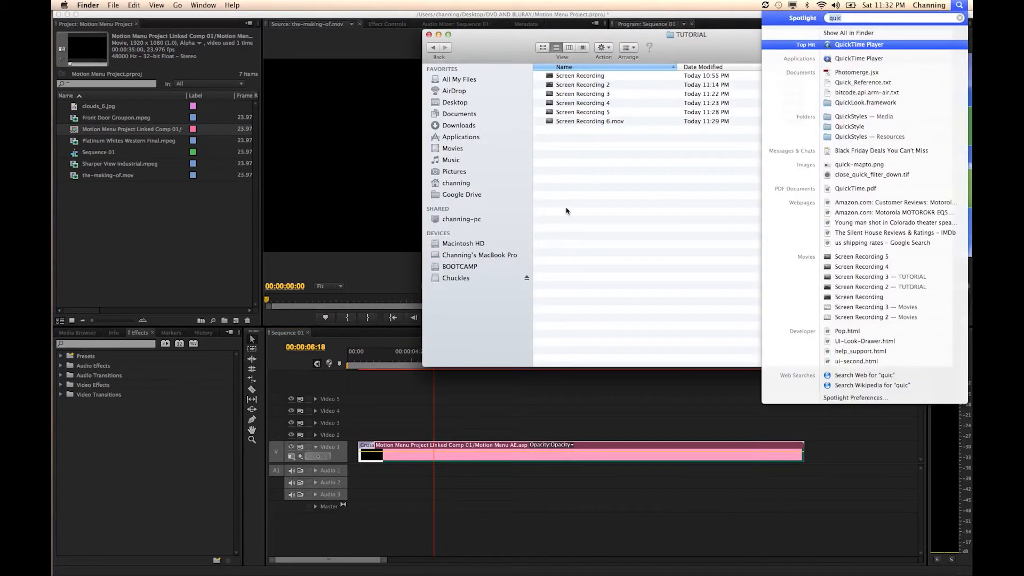
key(BackSpace)
key(BackSpace)
key(BackSpace)
key(BackSpace)
text(soundtrack)
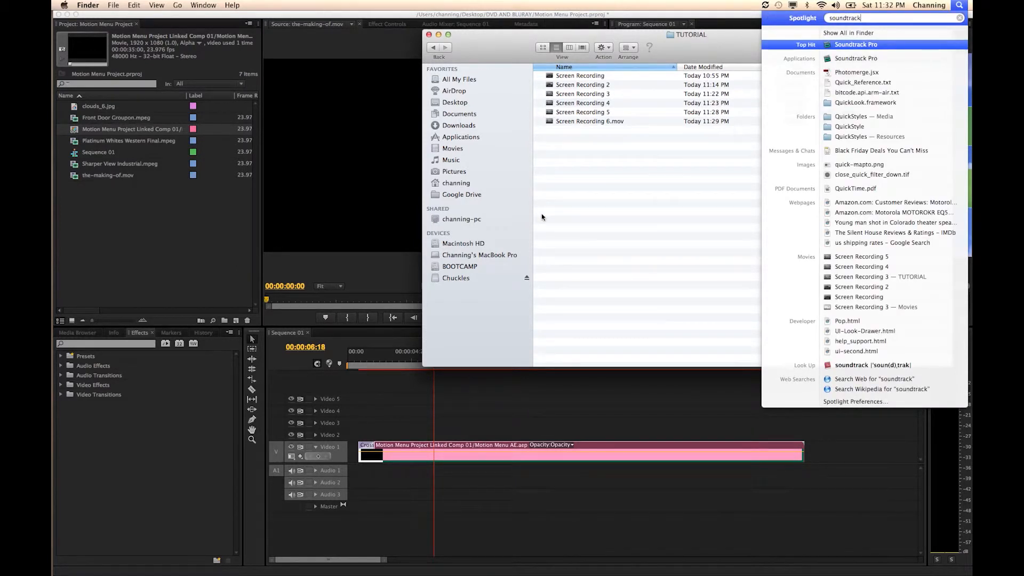
key(Return)
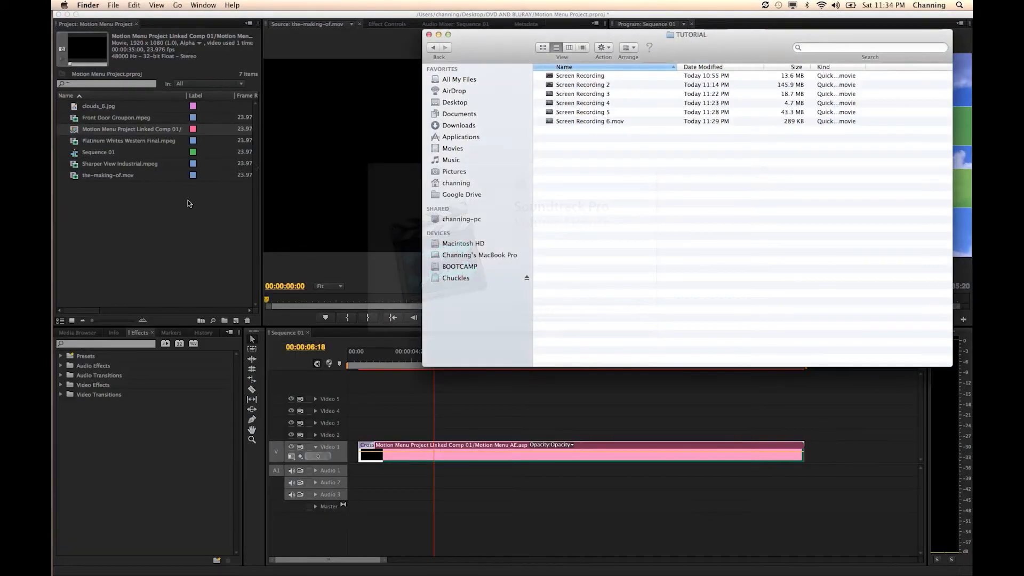
- Import Audio Music.aif from the DVD AND BLURAY folder and place it on Audio 1, aligned with the start of the Motion Menu clip
click(216, 212)
double_click(172, 210)
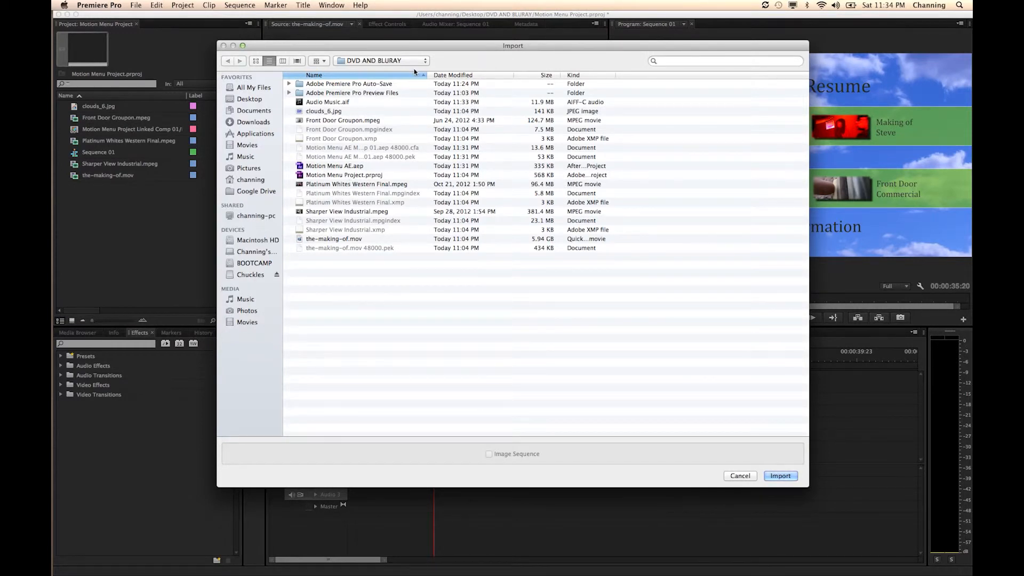
click(344, 101)
key(Return)
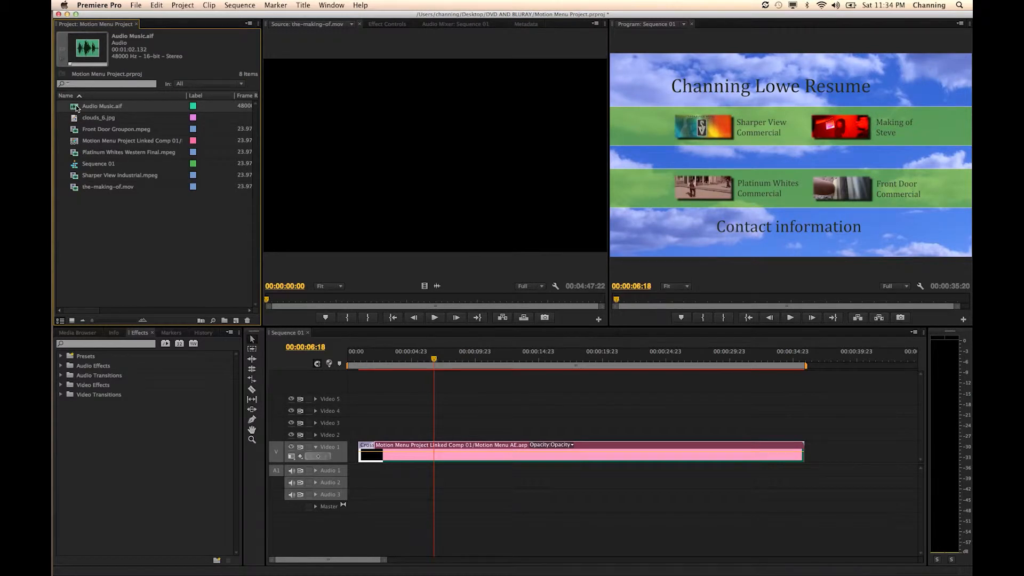
drag(230, 380, 361, 473)
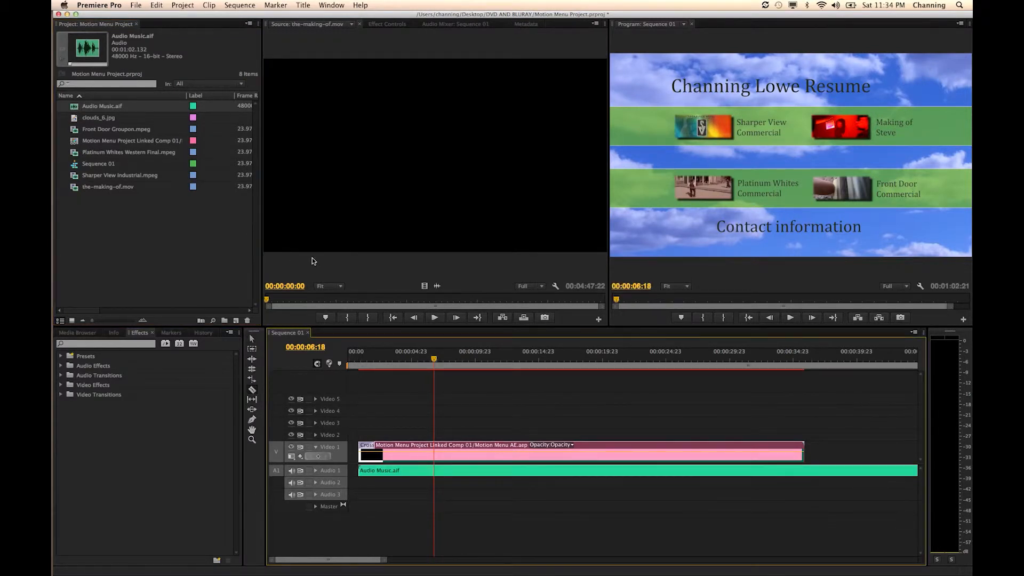
- Trim the music on Audio 1 to the end of the Motion Menu clip and add an audio crossfade at its end
click(805, 471)
key(v)
click(839, 475)
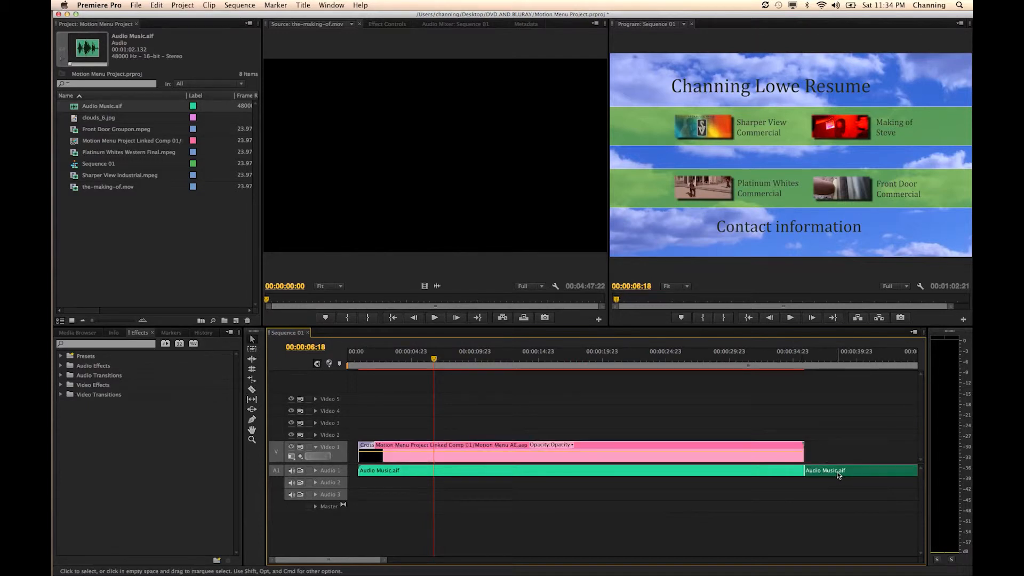
key(Delete)
key(End)
key(super+shift+d)
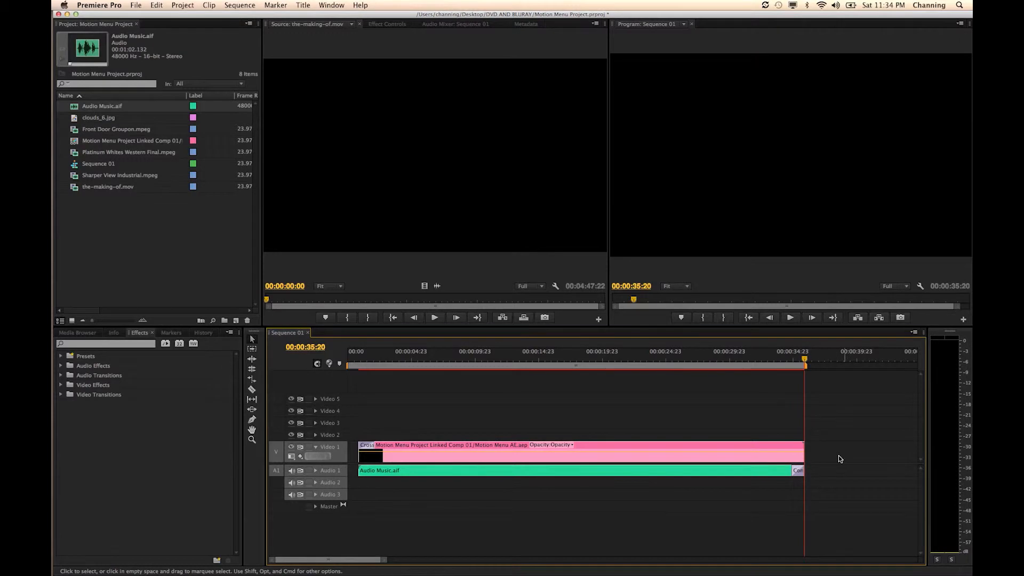
- Expand the Audio 1 track and lower the music clip's volume level to about -12.7 dB while playing the sequence
drag(792, 356, 384, 459)
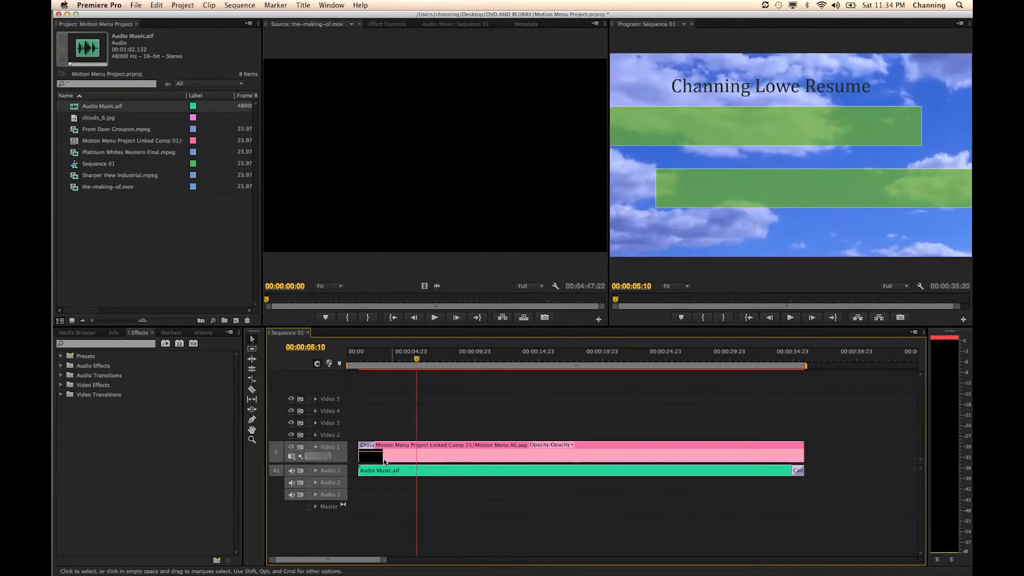
click(315, 471)
drag(402, 481, 404, 486)
click(518, 360)
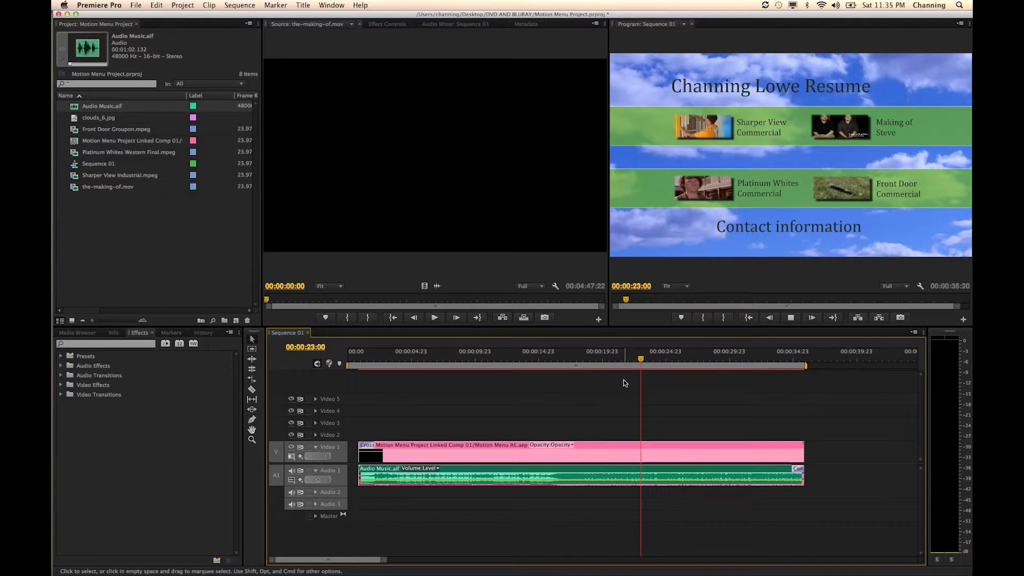
key(space)
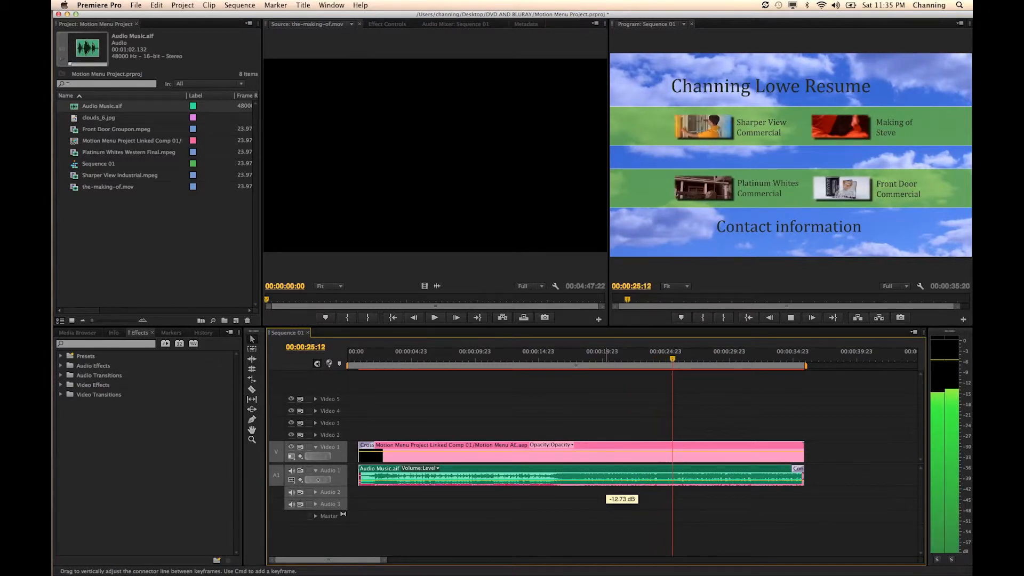
key(space)
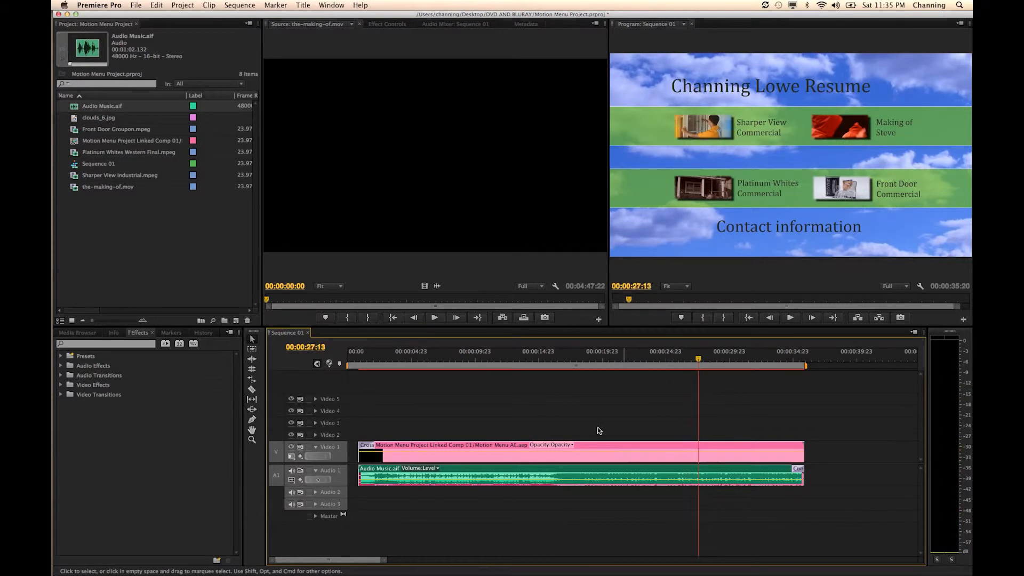
- Return to the start of Sequence 01 and render previews for the entire work area
drag(475, 358, 312, 270)
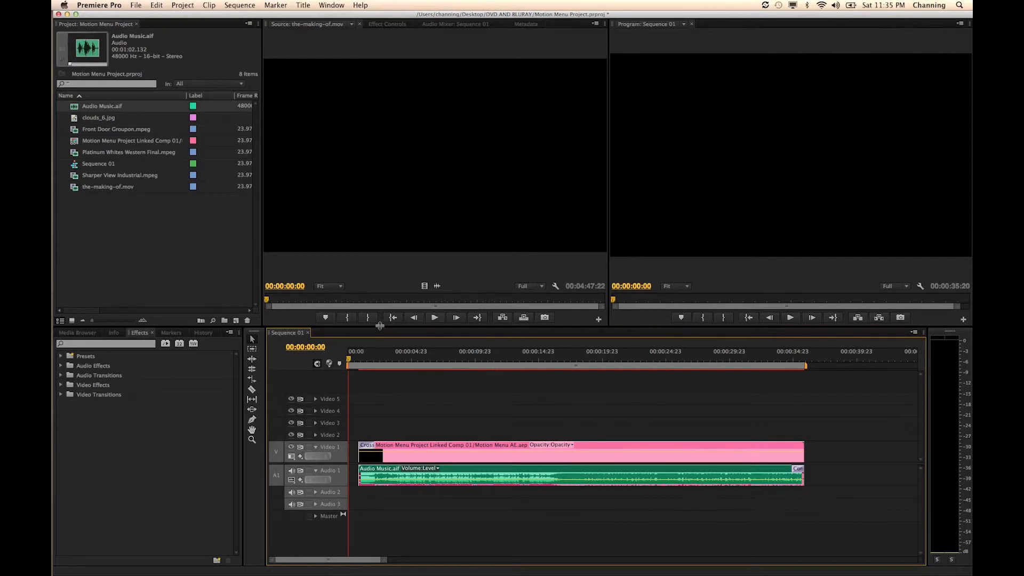
key(Return)
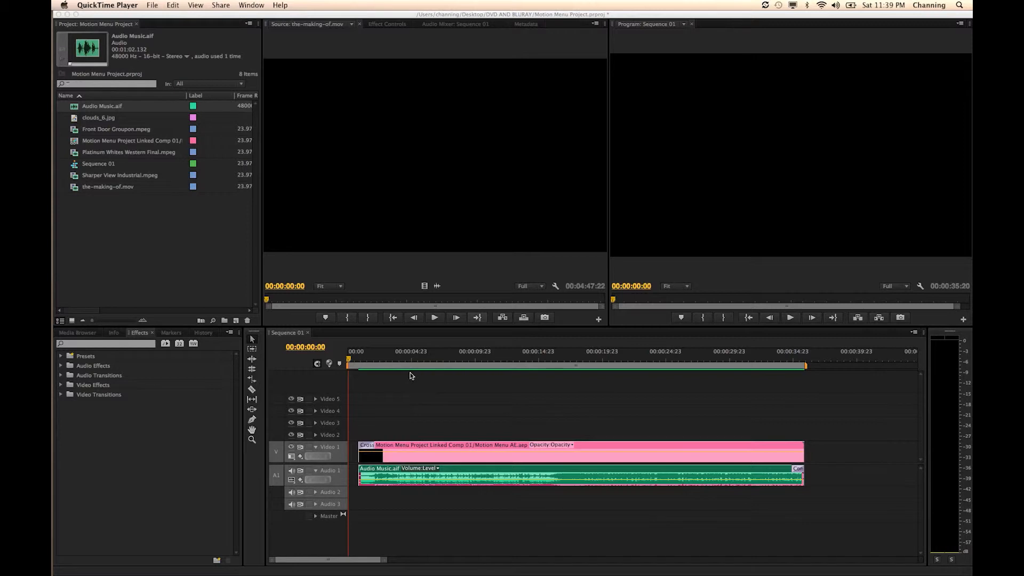
- Set up a media export of Sequence 01 with Match Sequence Settings and Use Previews enabled
click(357, 362)
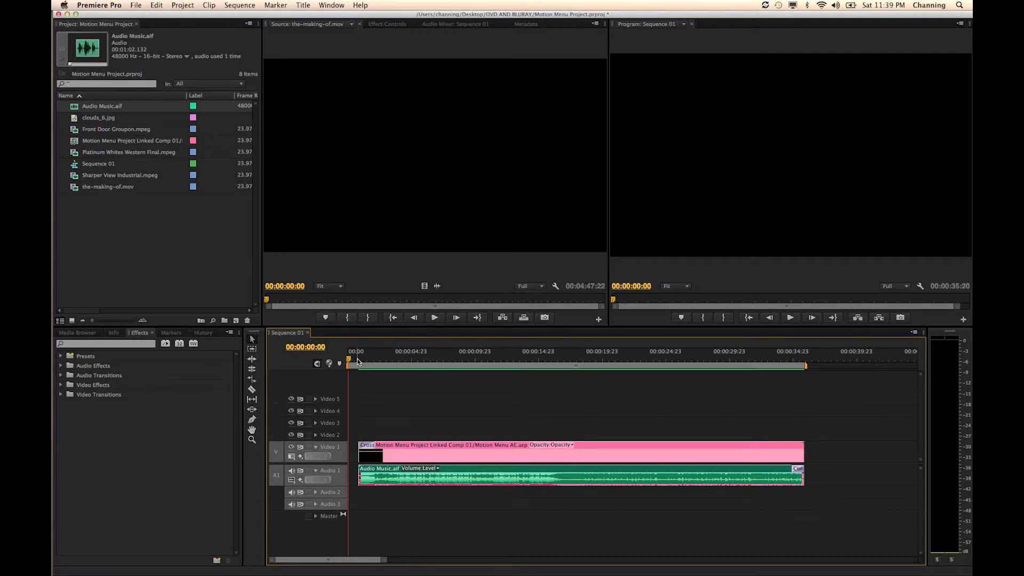
key(super+m)
click(546, 173)
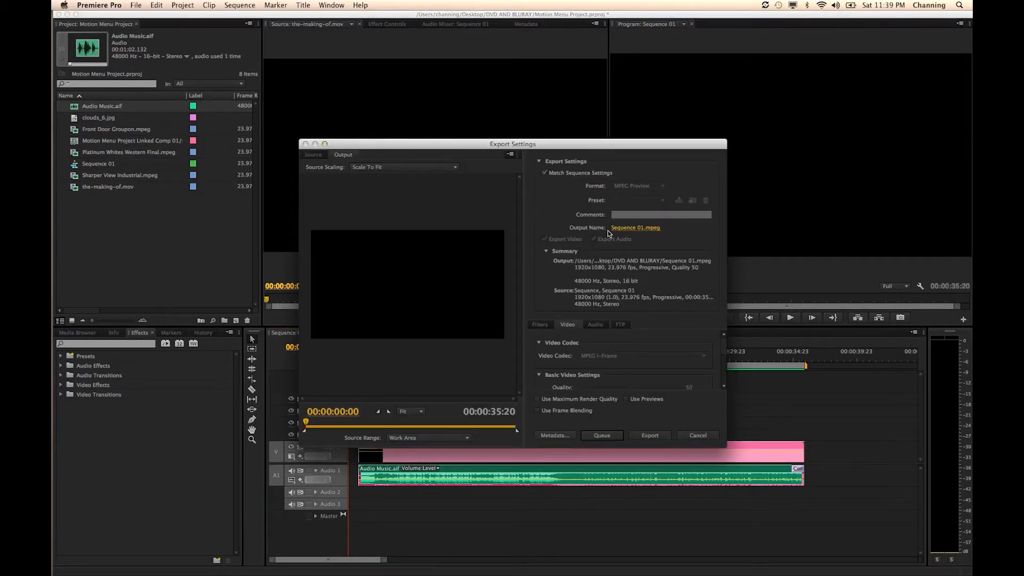
click(628, 399)
- Name the output file Motion Menu Clip in the DVD AND BLURAY folder and export the sequence
click(635, 228)
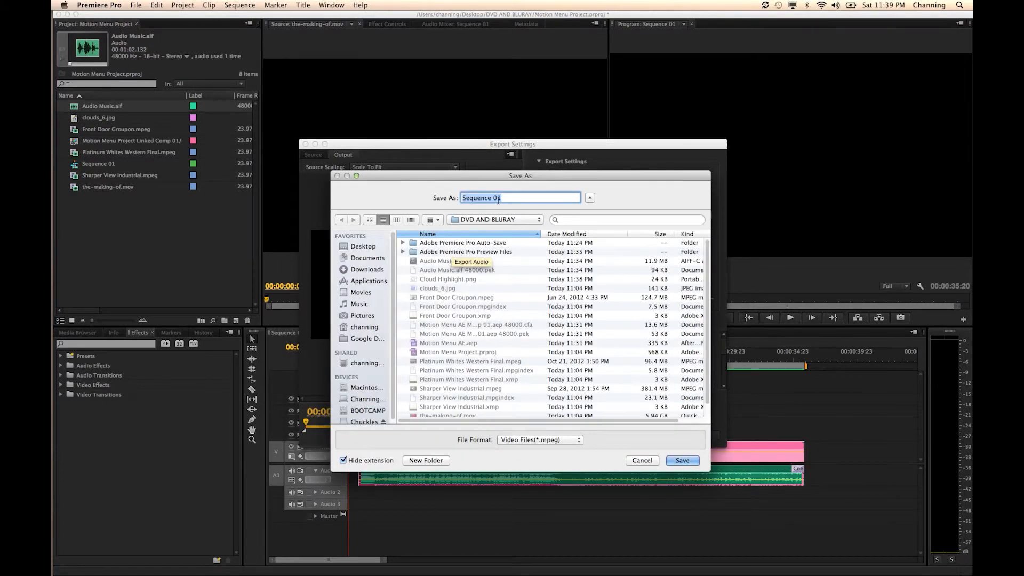
text(Motion Menu CLip)
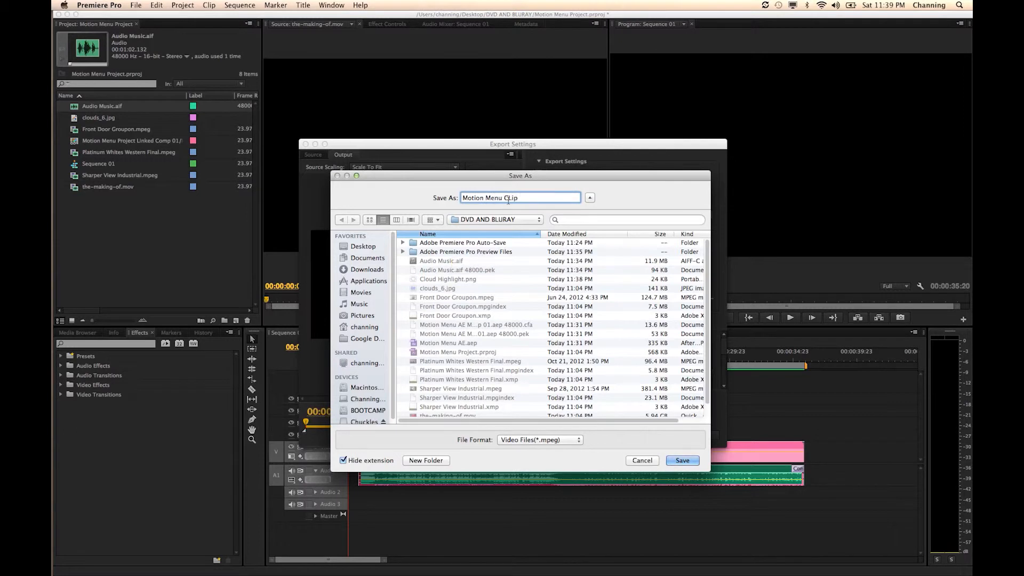
key(BackSpace)
key(BackSpace)
key(BackSpace)
text(lip)
click(684, 459)
click(650, 435)
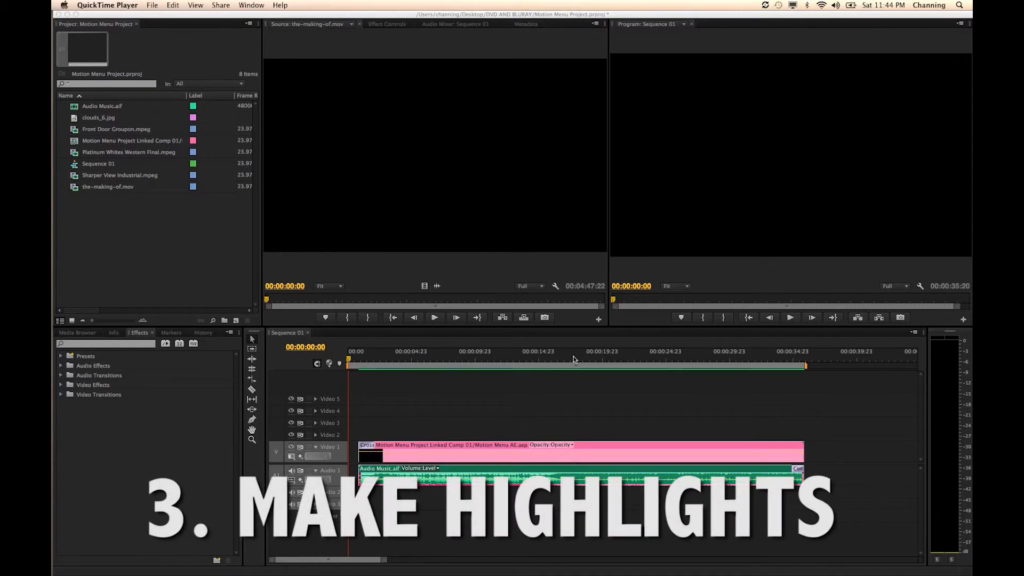
- Play Sequence 01 from about 00:00:19:06 and stop at 00:00:21:08, where the complete menu is displayed
click(539, 359)
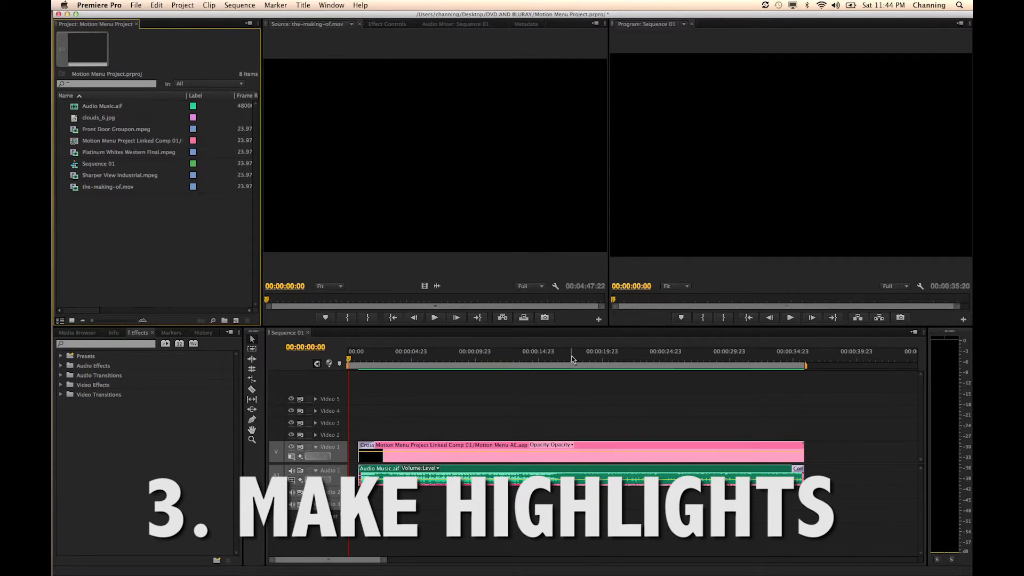
click(590, 358)
mouse_move(591, 358)
mouse_down()
mouse_move(619, 358)
mouse_move(593, 363)
mouse_up()
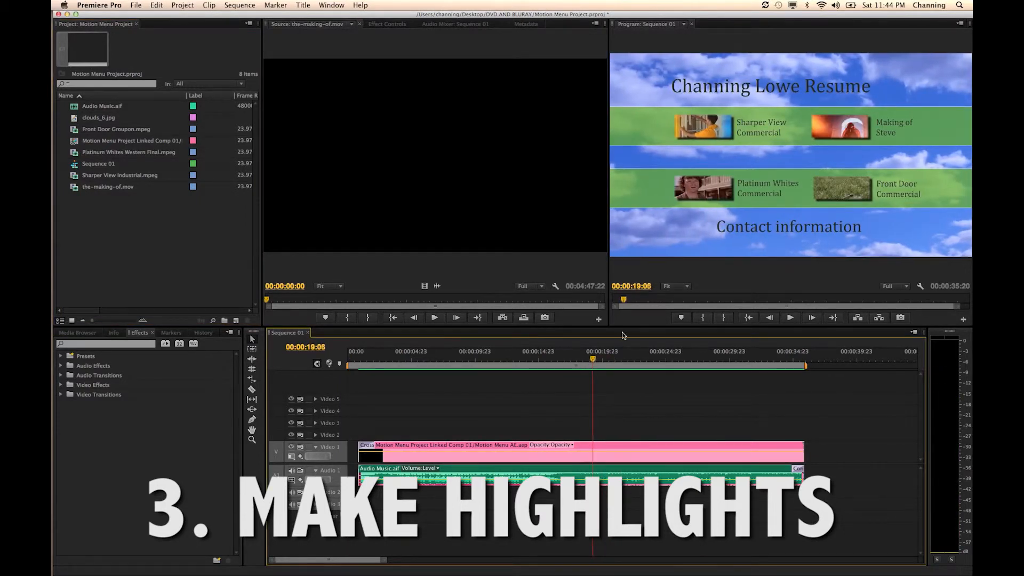
key(space)
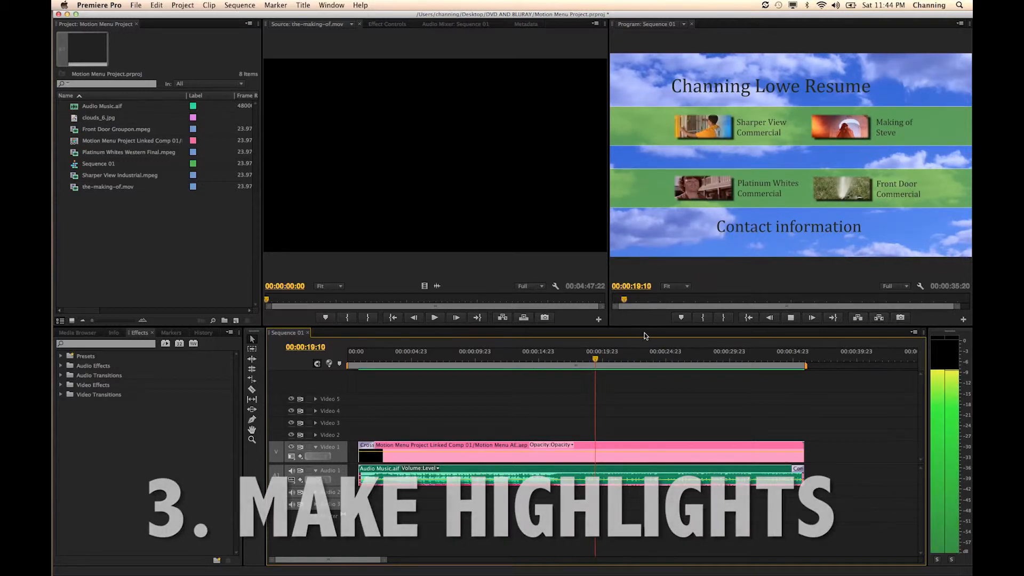
key(space)
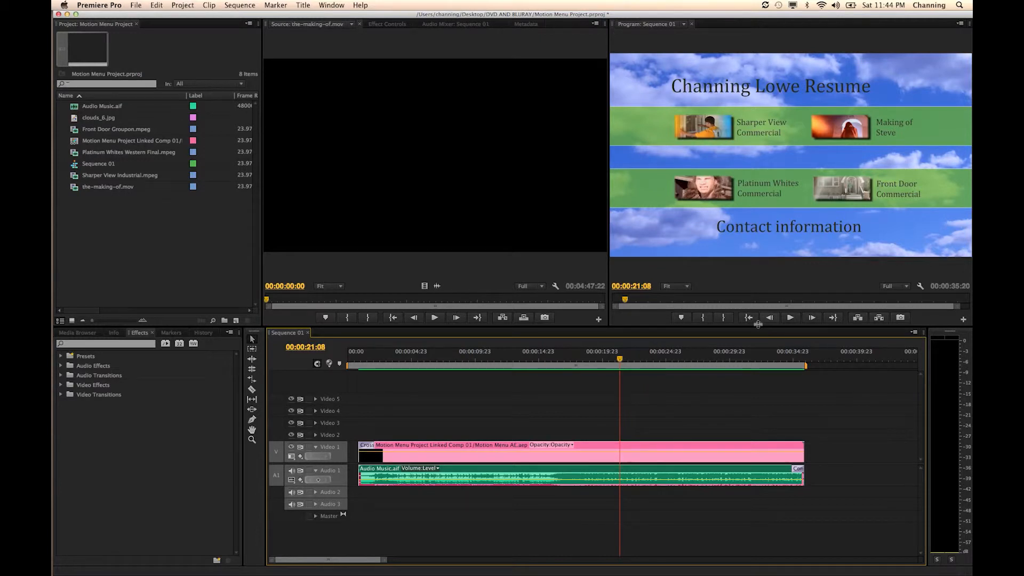
- Set up a still frame export from the Program monitor in JPEG format, named Highlight Reference
click(900, 317)
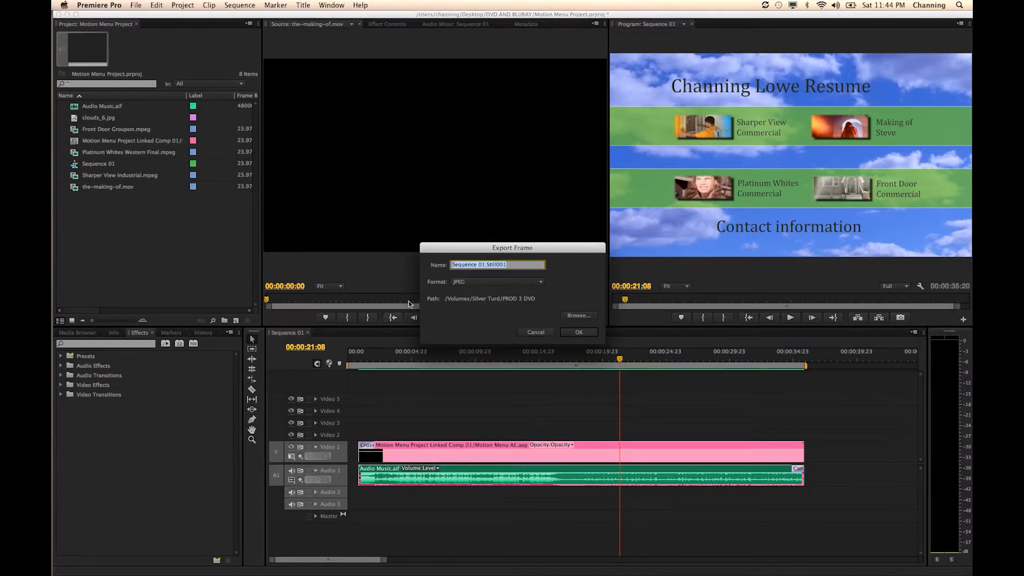
click(480, 282)
click(476, 298)
click(476, 281)
click(476, 291)
click(475, 282)
click(476, 302)
click(454, 265)
text(Highlight Reference)
- Choose the DVD AND BLURAY folder as the destination and export the still frame
click(568, 316)
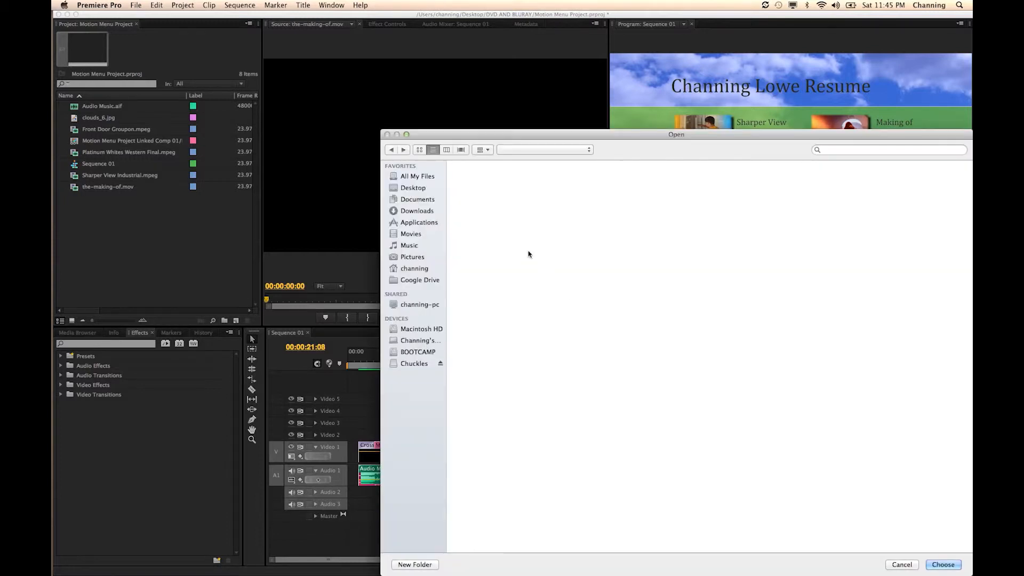
click(536, 152)
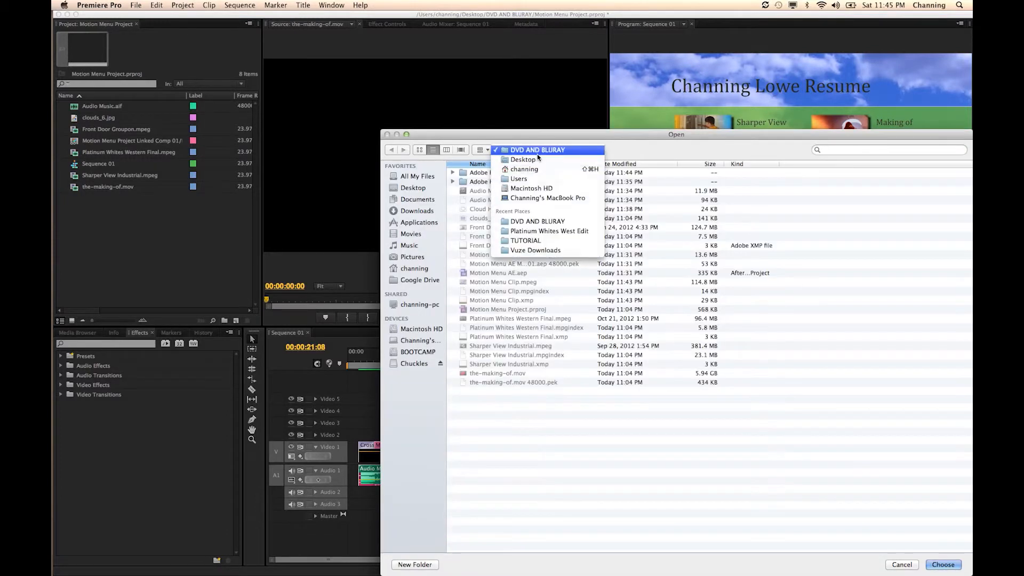
click(537, 152)
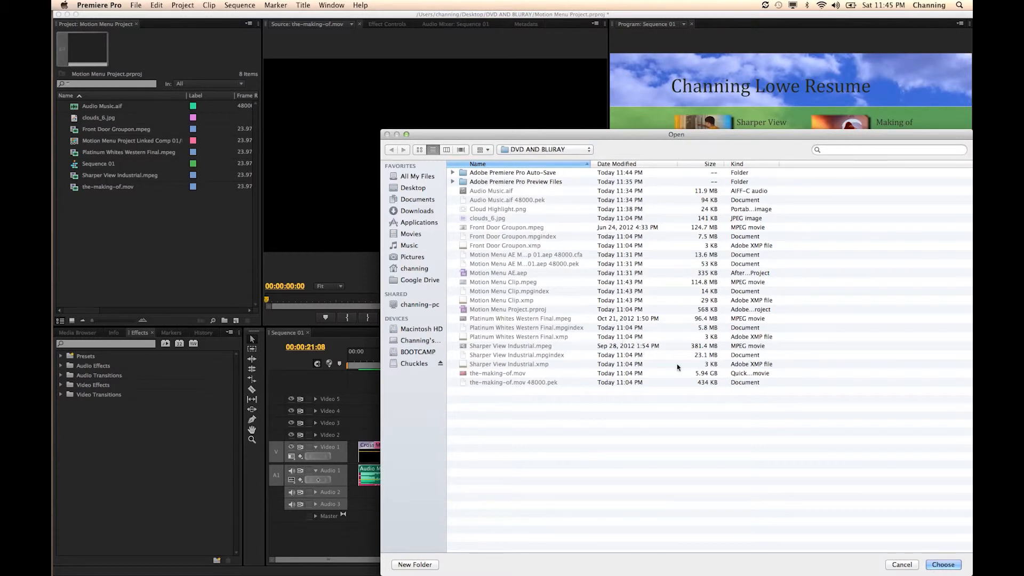
key(Return)
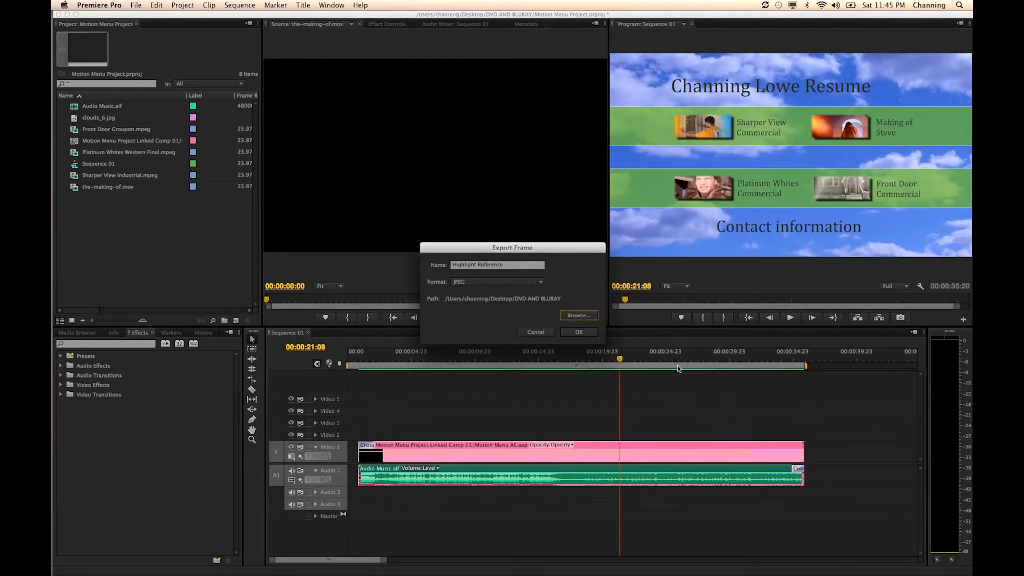
click(578, 333)
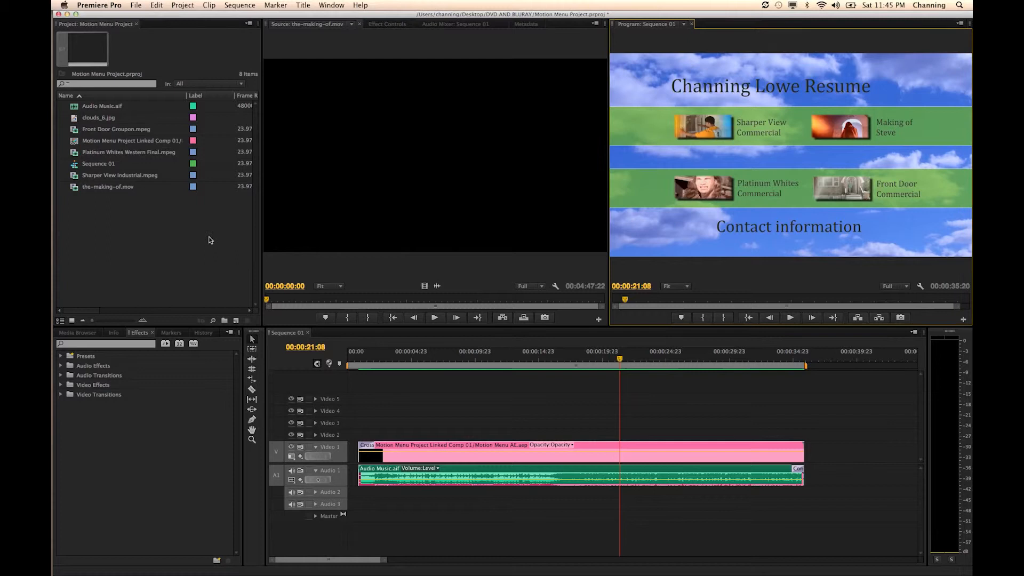
- Switch to Finder, open Highlight Reference.jpg in Adobe Photoshop CS6, and preview Cloud Highlight.png with Quick Look
key(super+h)
drag(247, 199, 291, 205)
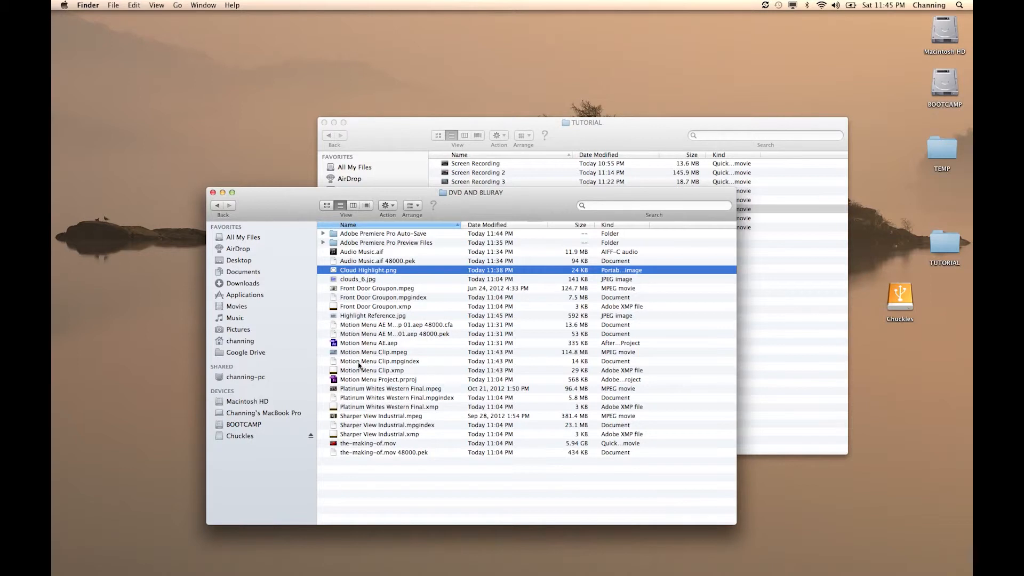
right_click(352, 318)
mouse_move(430, 326)
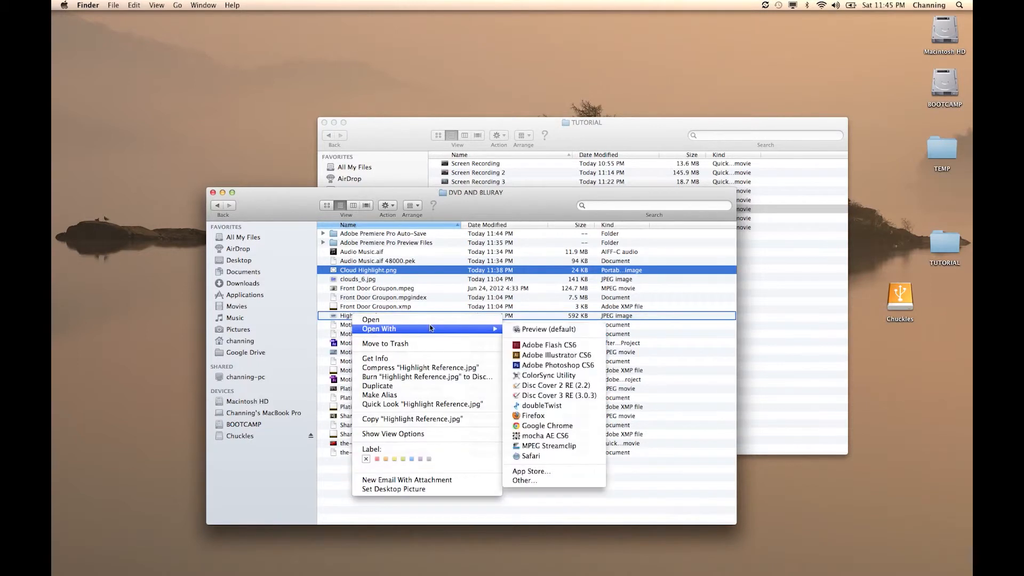
click(523, 365)
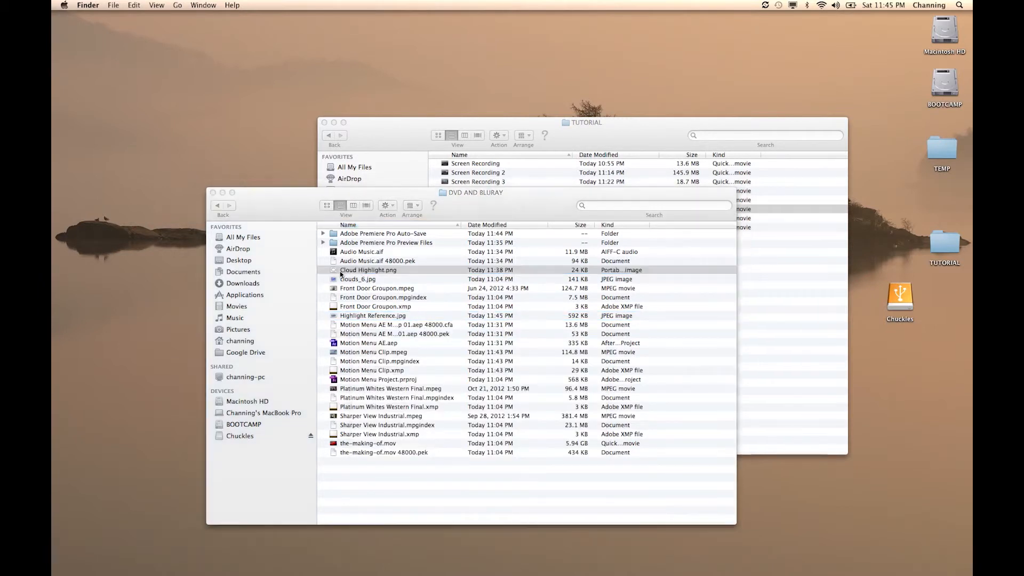
key(space)
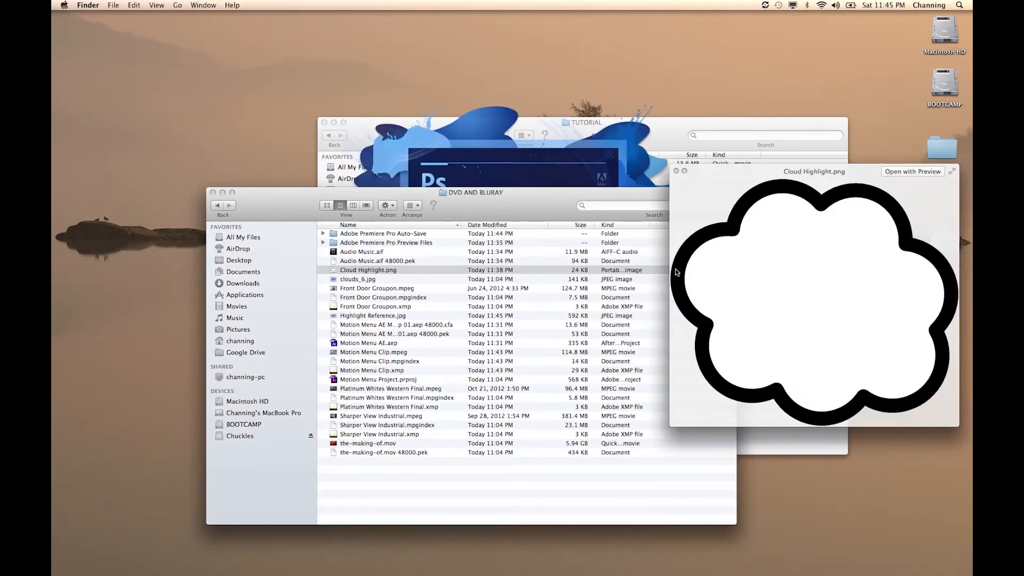
- Close the Quick Look preview, switch to Photoshop and open Cloud Highlight.png from the DVD AND BLURAY folder
key(space)
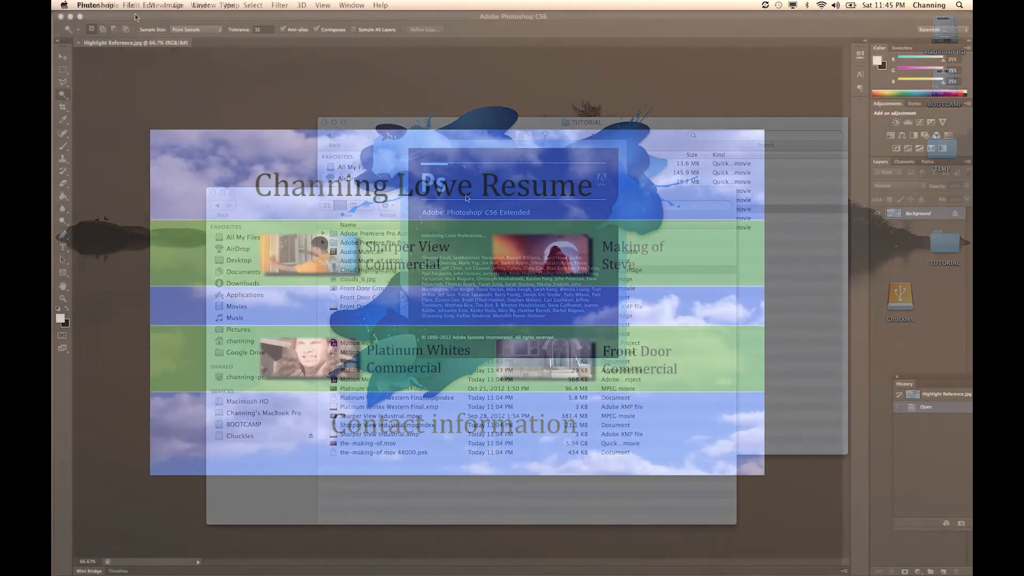
click(128, 5)
click(310, 107)
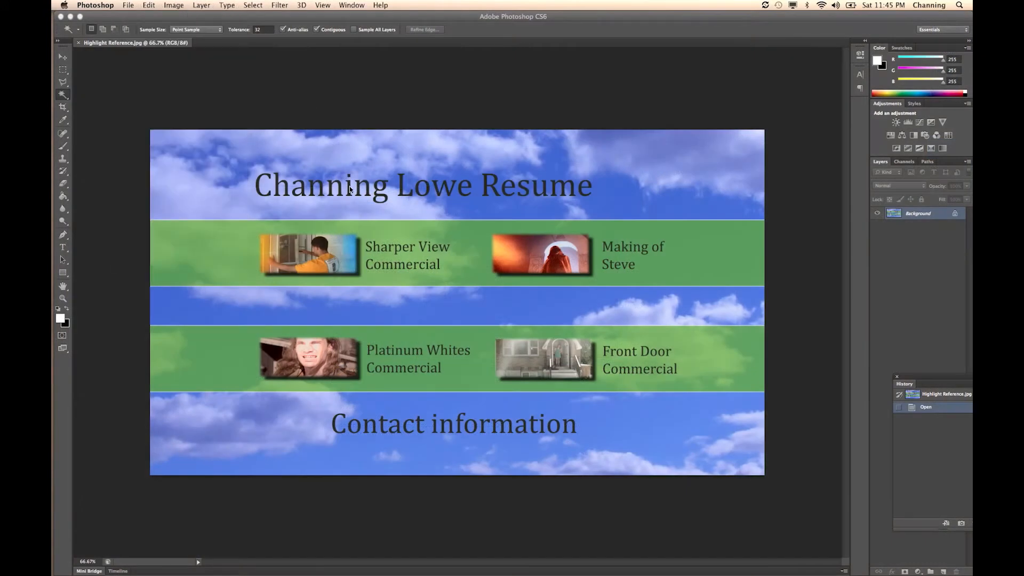
key(super+Tab)
key(super+shift+Tab)
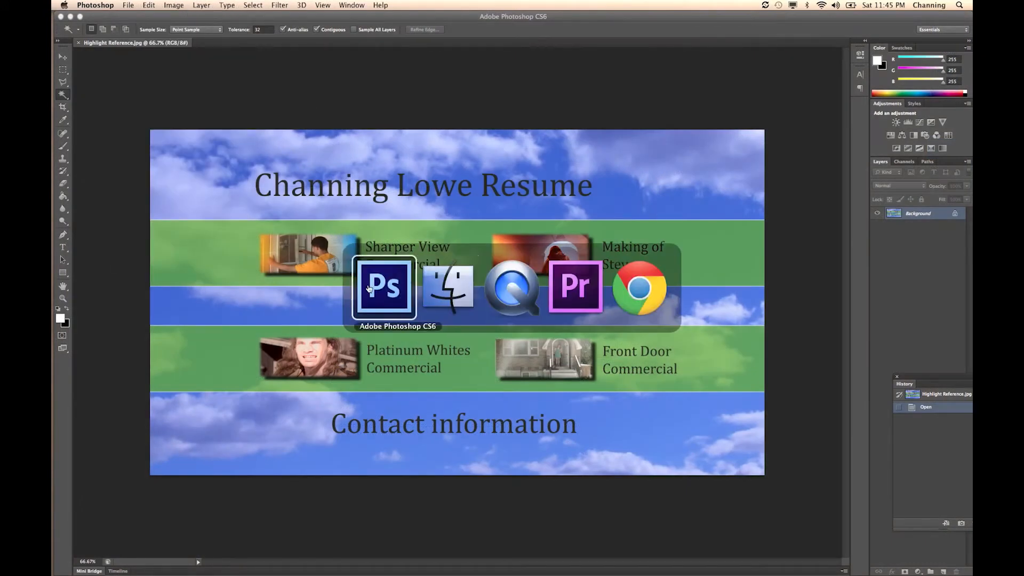
key(super+o)
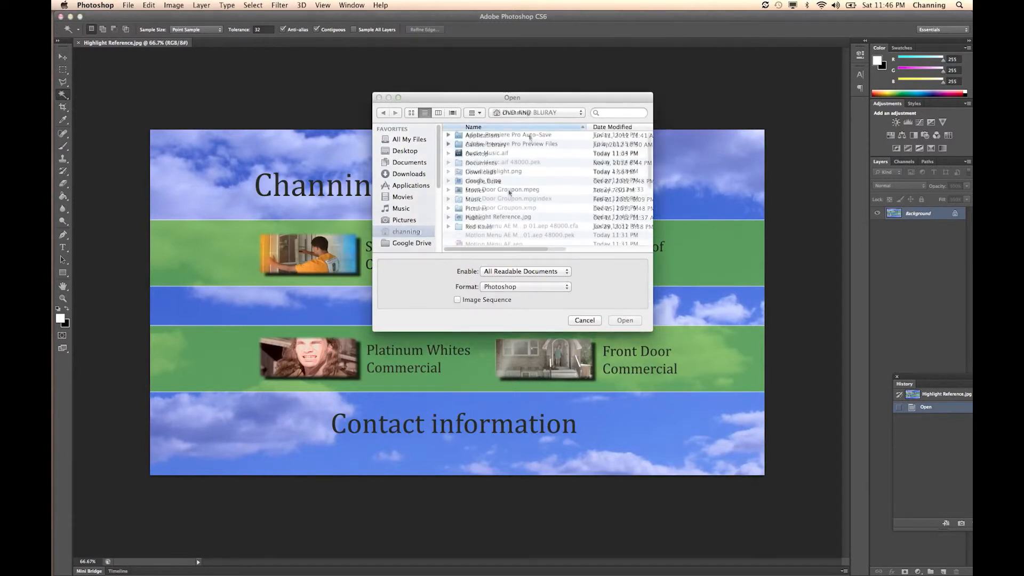
scroll(500, 187, down, 1)
double_click(490, 167)
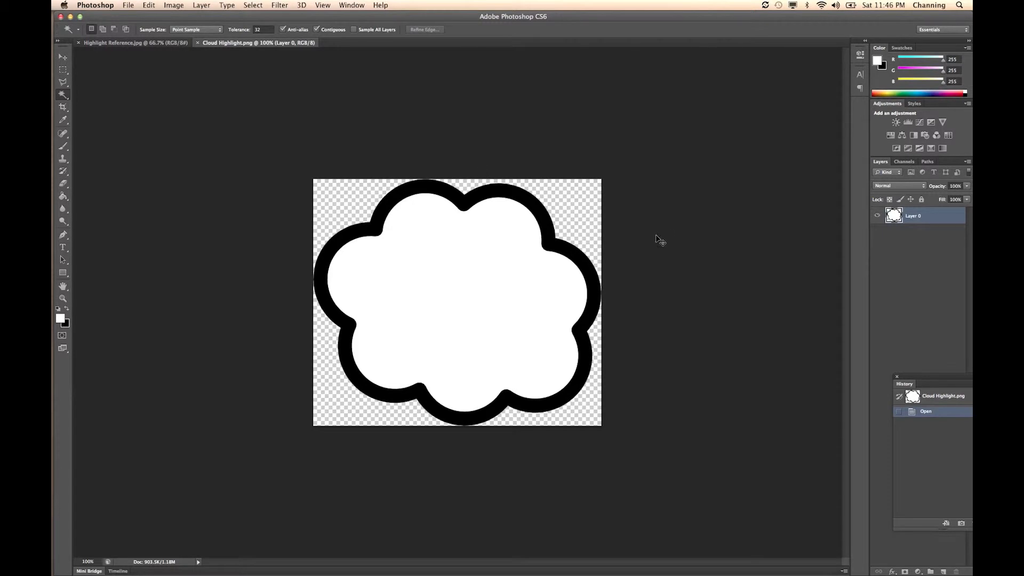
- Copy the entire Cloud Highlight image and paste it into Highlight Reference.jpg as a new layer
key(super+a)
key(super+c)
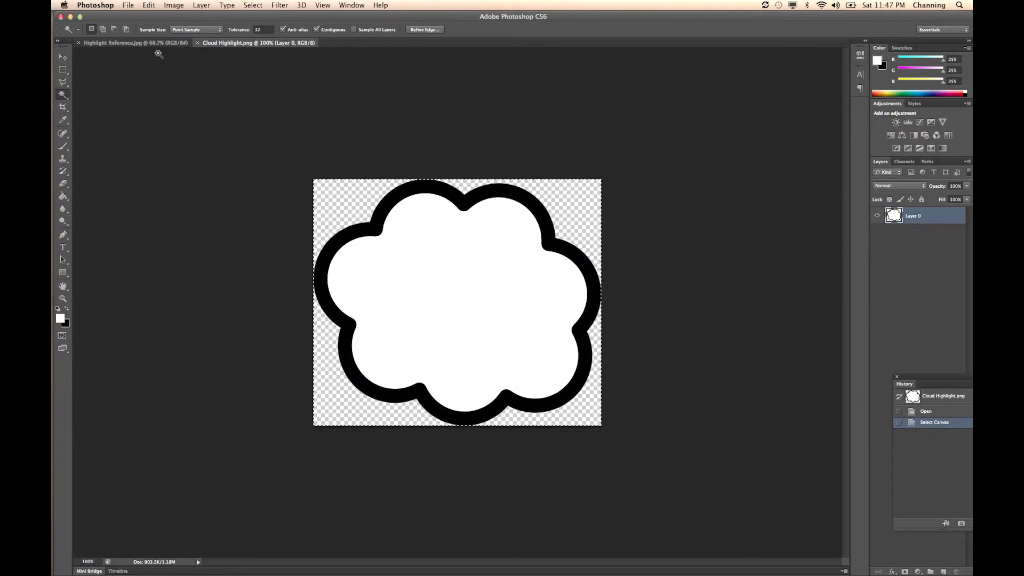
click(146, 43)
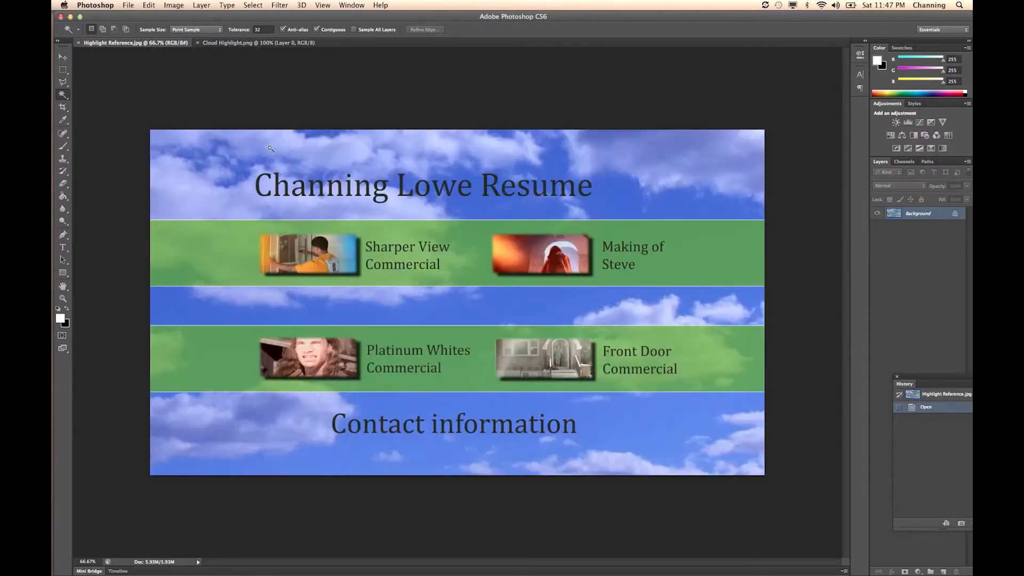
key(super+v)
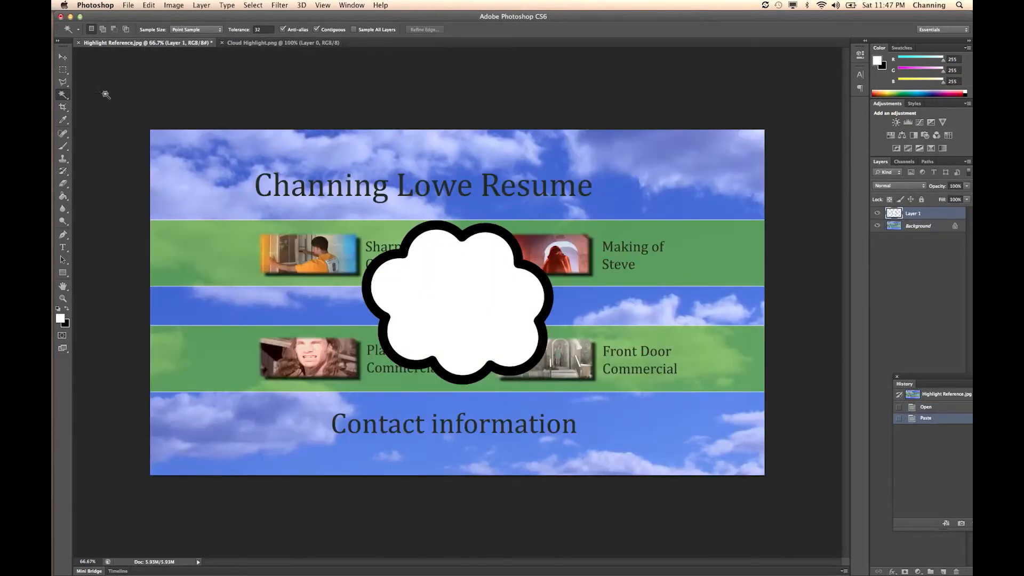
- Scale the pasted cloud to about 29% and place it over the Sharper View Commercial thumbnail
click(63, 57)
drag(413, 275, 275, 230)
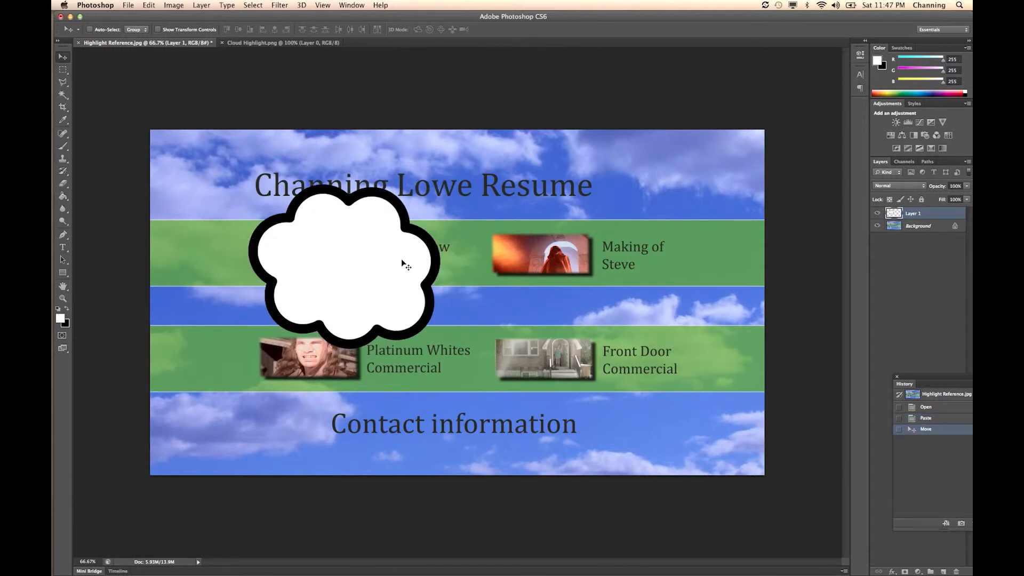
key(super+t)
drag(438, 187, 390, 231)
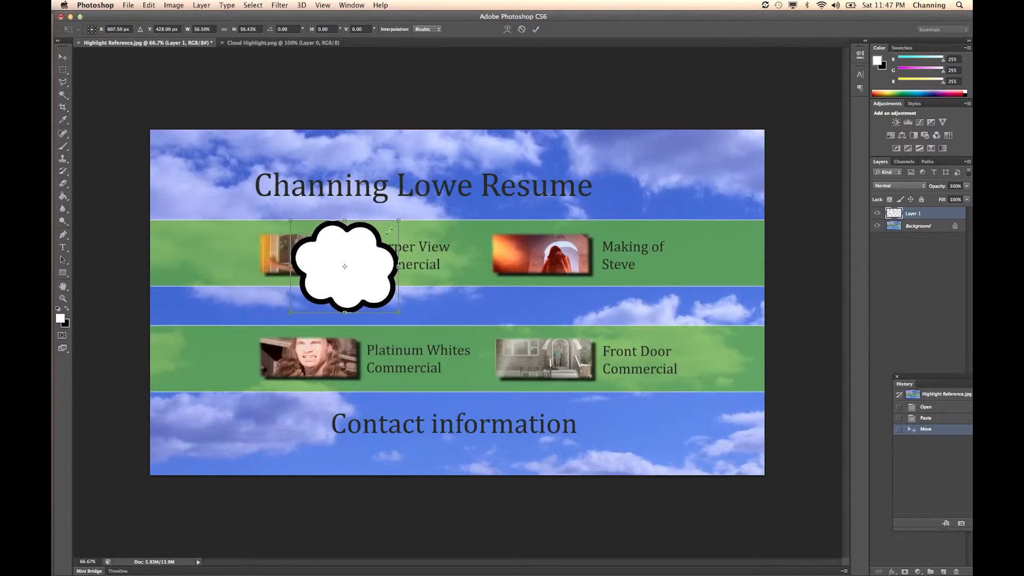
drag(345, 266, 338, 246)
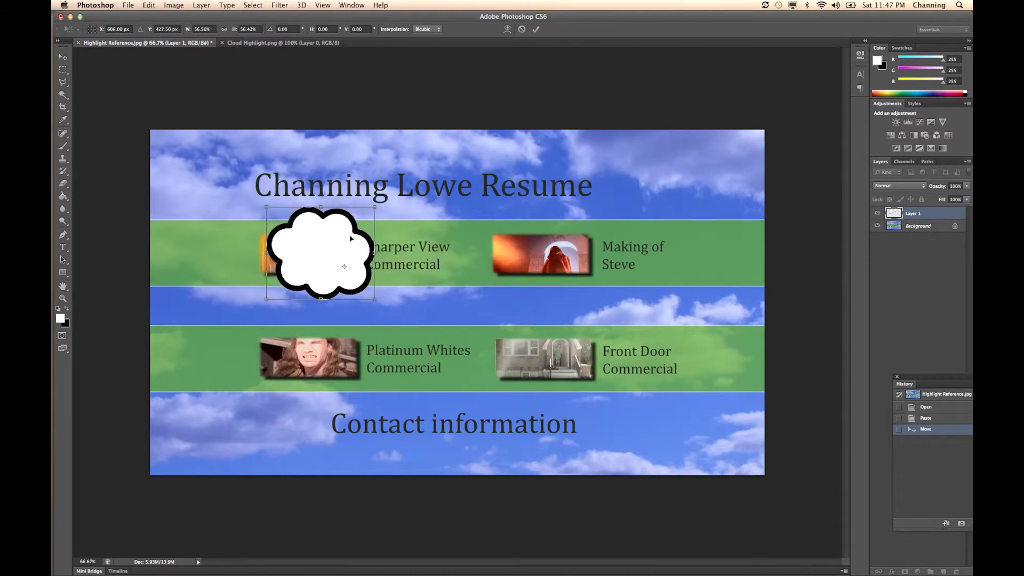
drag(337, 262, 320, 253)
drag(371, 212, 320, 239)
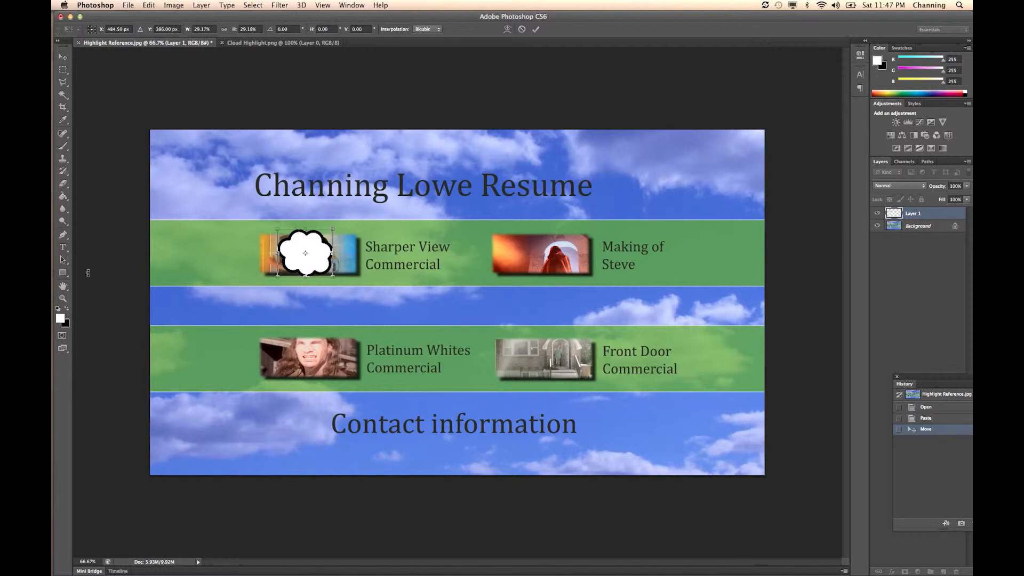
key(Return)
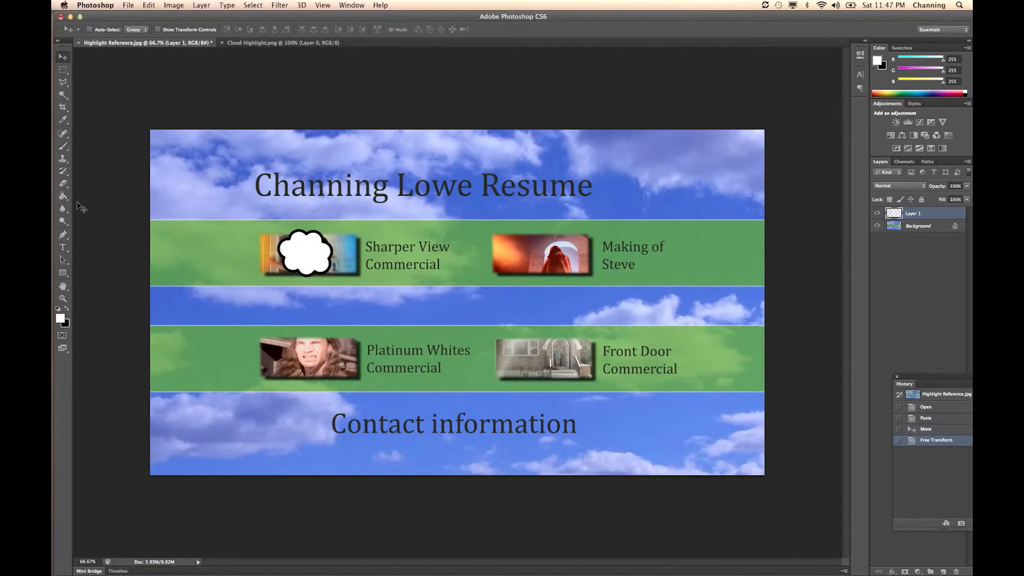
- Fill the white interior of the cloud with black using the Paint Bucket tool
click(62, 197)
click(67, 310)
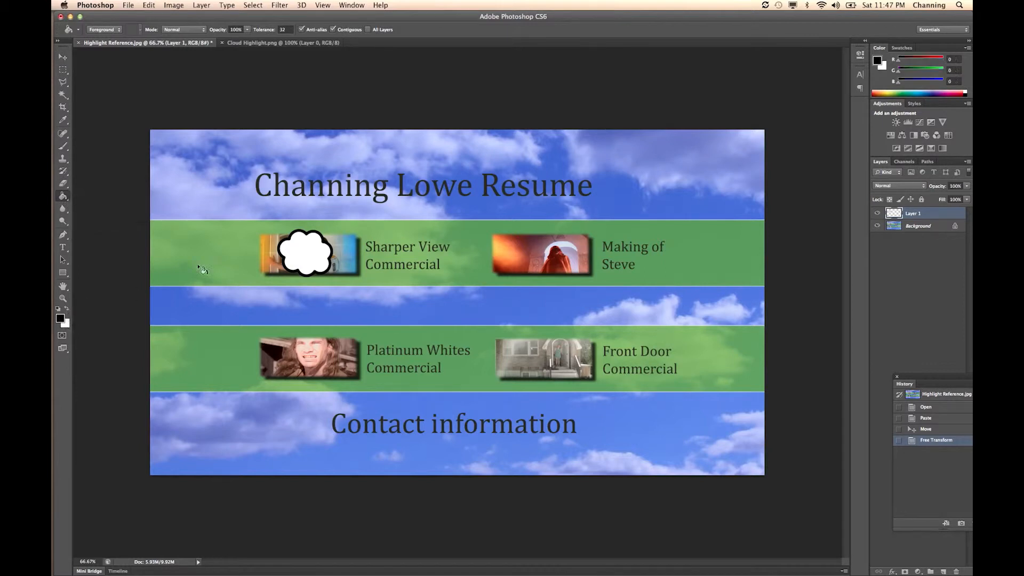
click(288, 246)
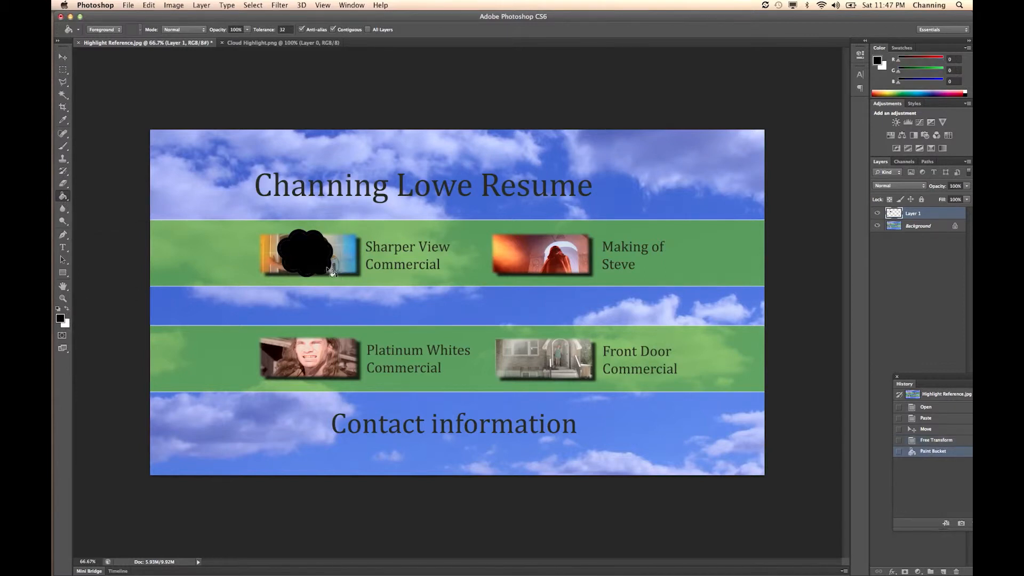
- Duplicate the black cloud layer and move the copy over the Making of Steve thumbnail
click(62, 56)
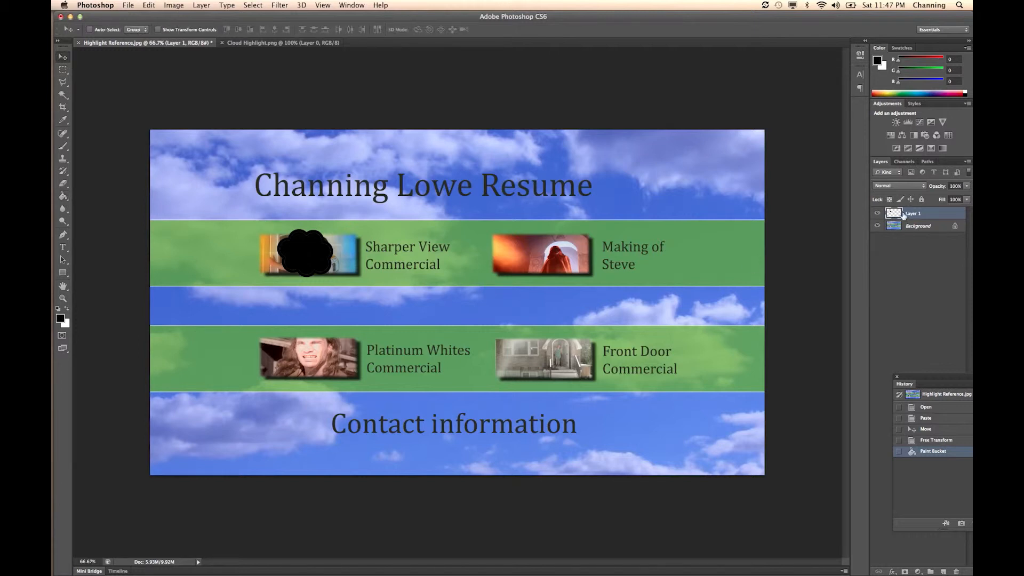
right_click(911, 215)
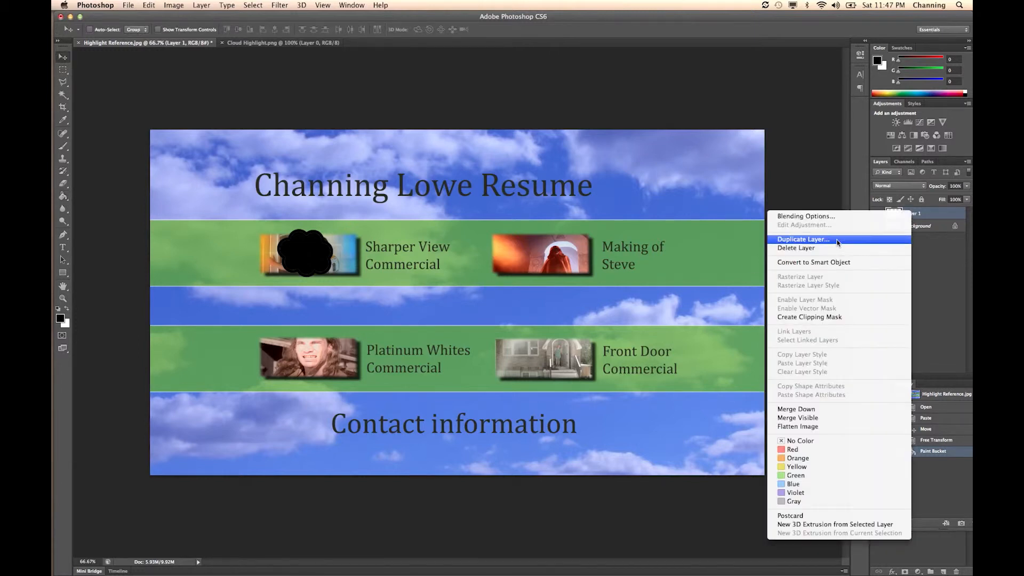
click(879, 238)
key(Return)
drag(341, 258, 542, 260)
drag(553, 258, 557, 257)
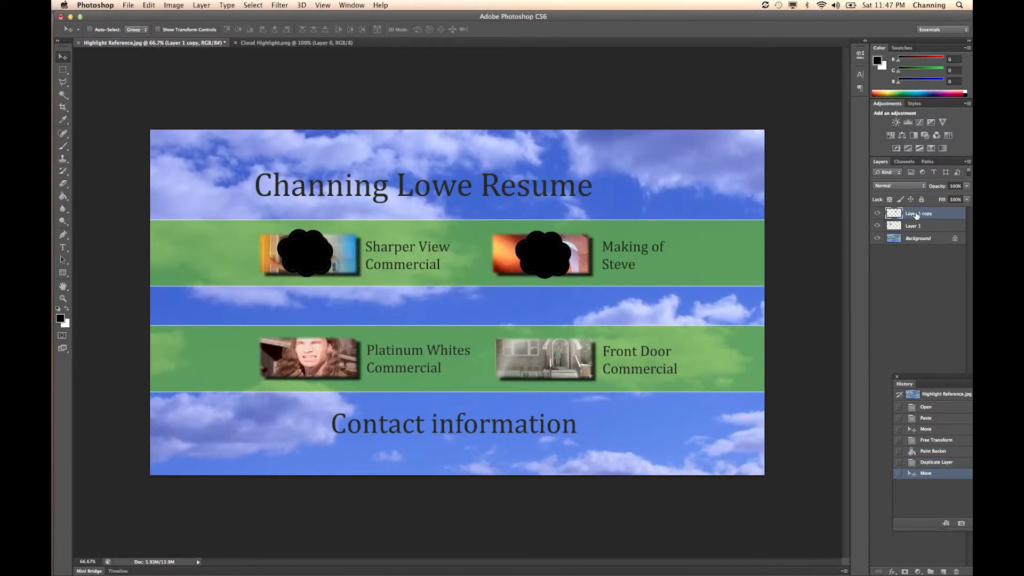
- Duplicate the Making of Steve cloud layer and move the copy over the Platinum Whites Commercial thumbnail
right_click(916, 215)
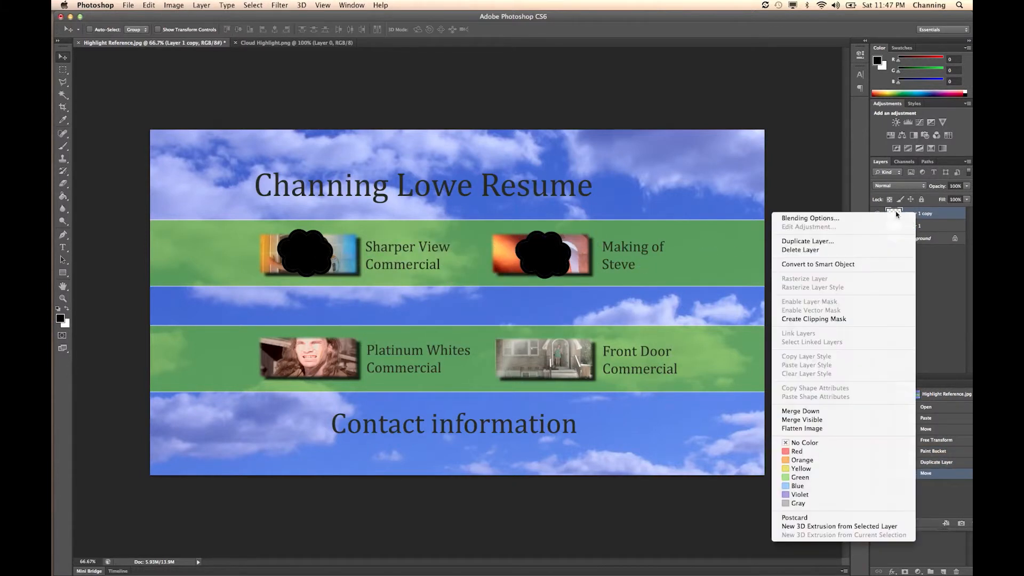
click(840, 242)
click(611, 252)
drag(546, 259, 306, 357)
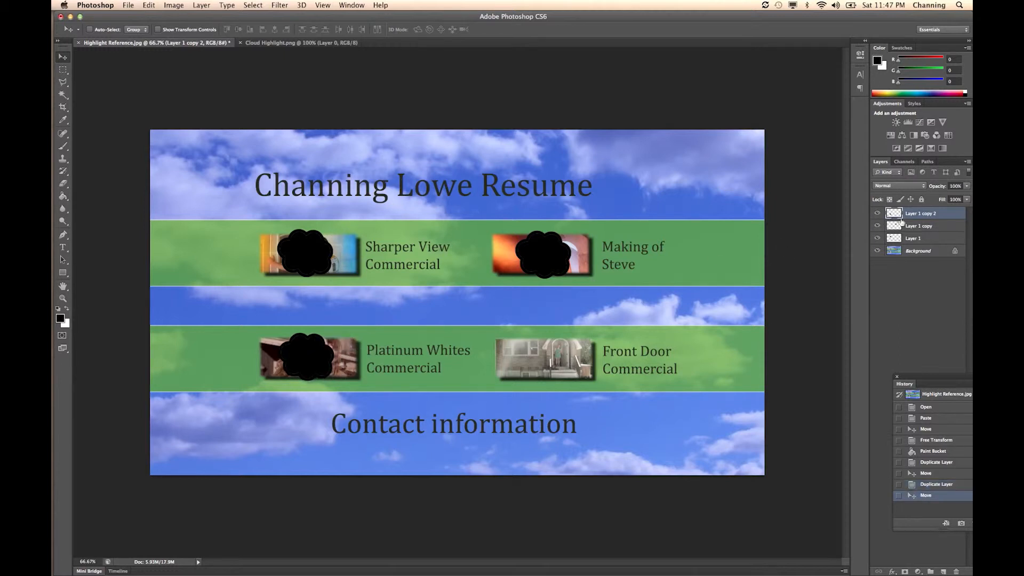
- Duplicate the Platinum Whites cloud layer and move the copy over the Front Door Commercial thumbnail
right_click(906, 215)
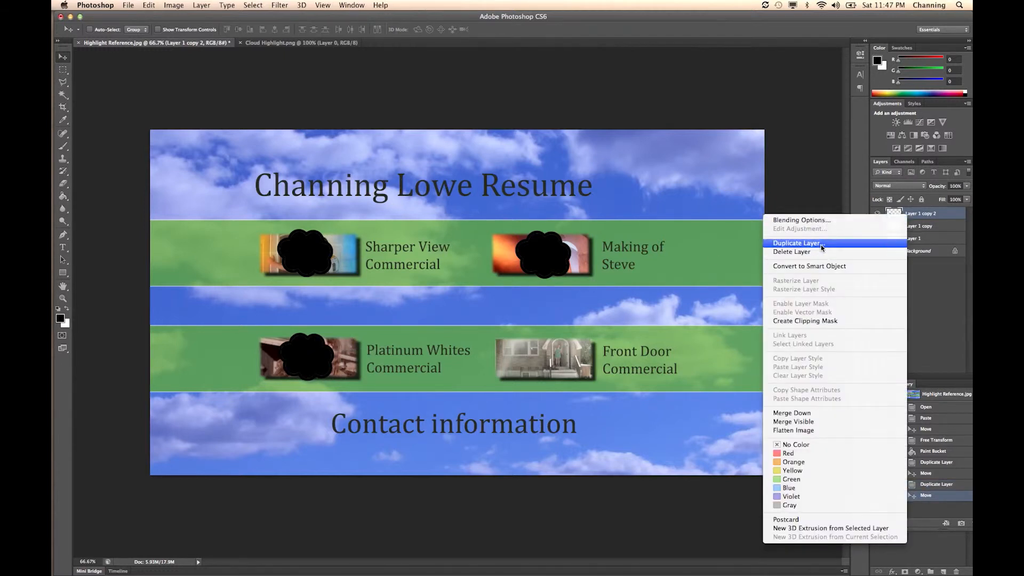
click(799, 242)
click(608, 251)
drag(352, 359, 590, 359)
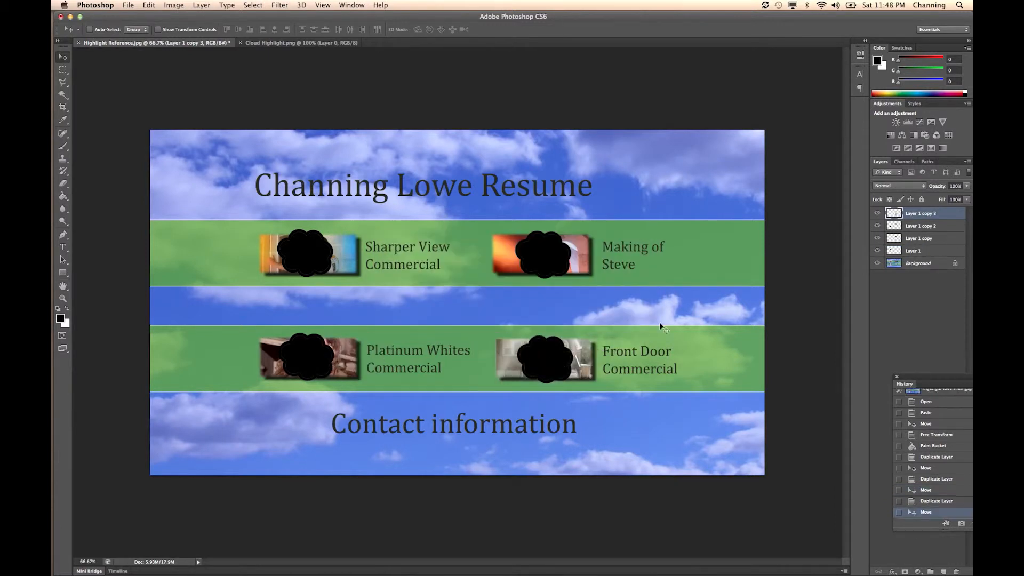
- Duplicate the Front Door cloud layer and move the copy onto the Contact information text
right_click(917, 217)
click(844, 241)
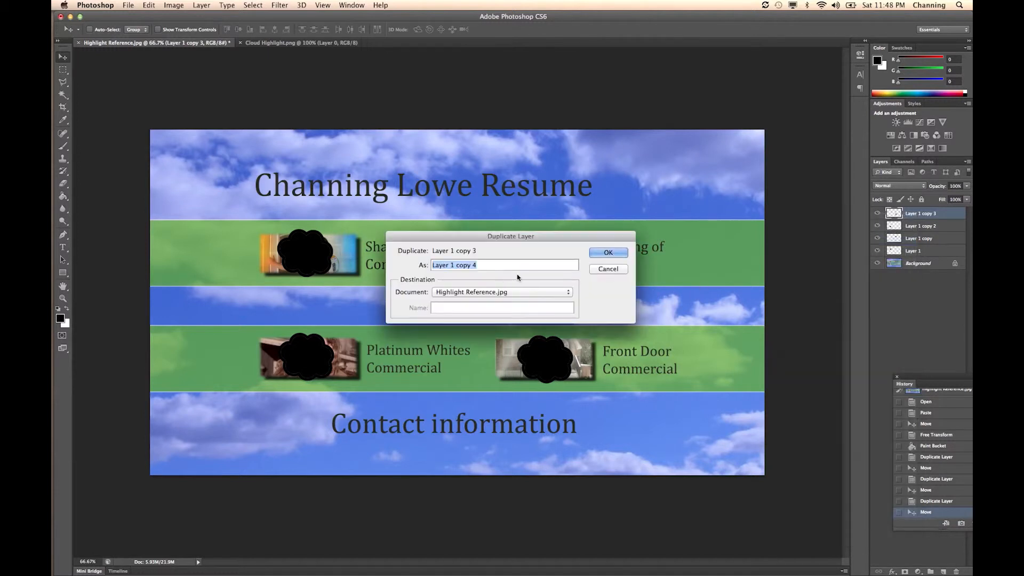
key(Return)
drag(533, 364, 425, 425)
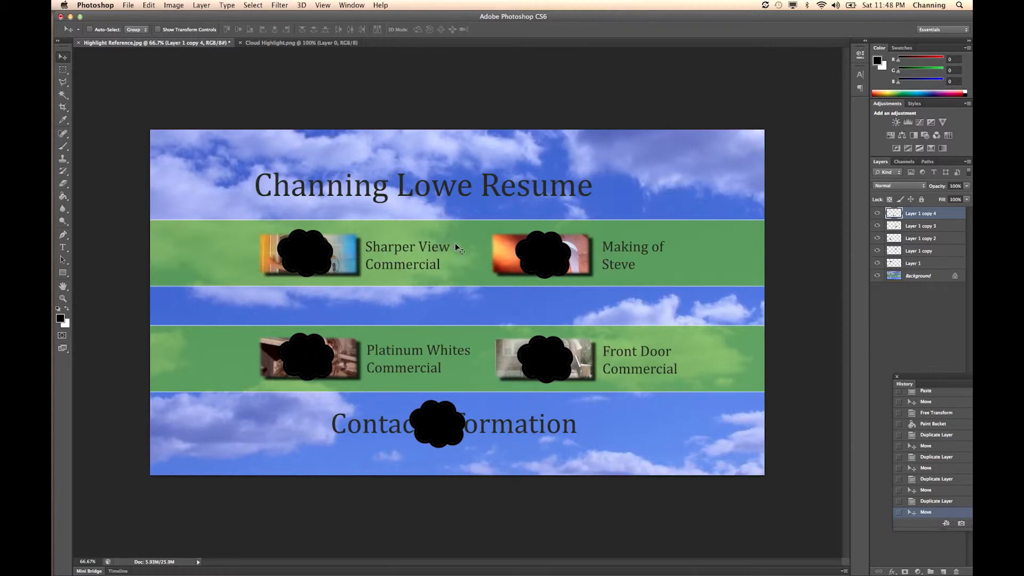
- Hide the Background layer so only the five black clouds show on transparency
click(130, 6)
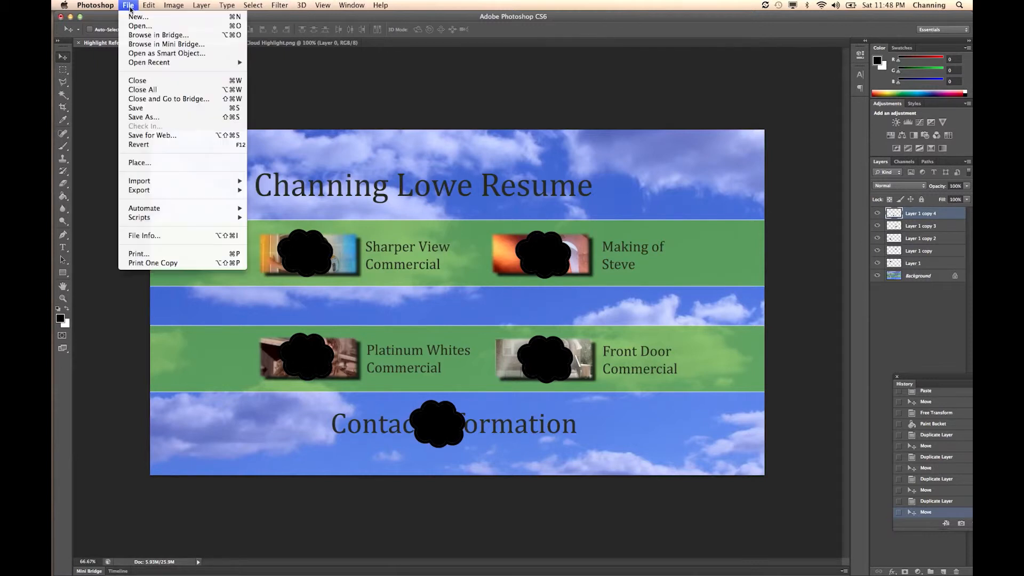
click(278, 63)
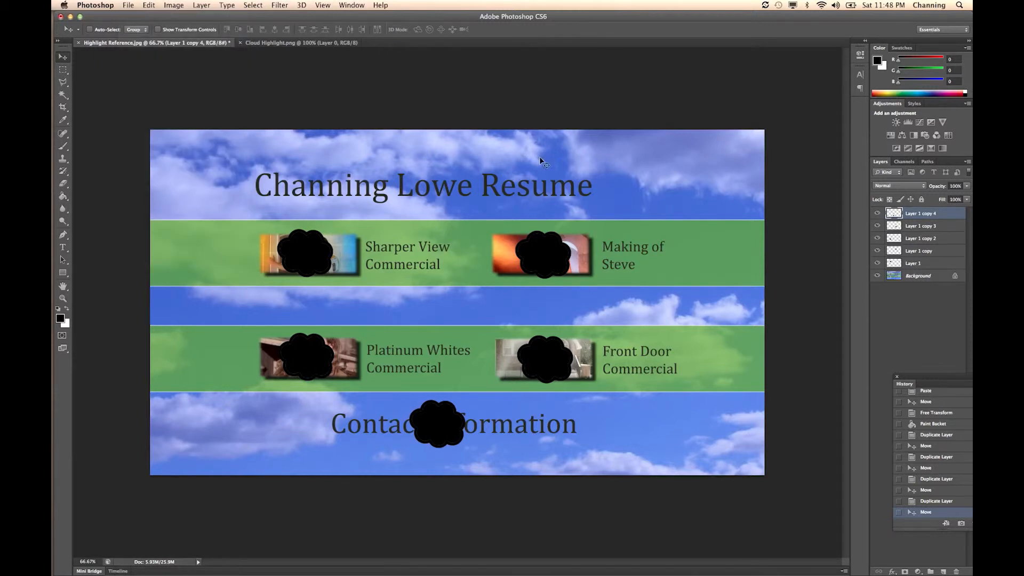
click(877, 276)
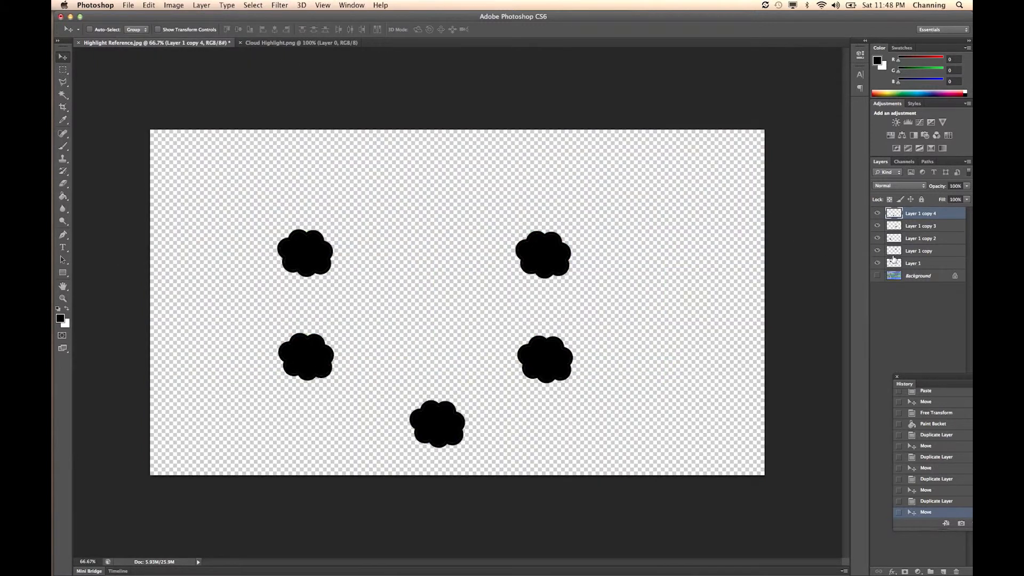
- Reorder the cloud layers from top to bottom as Layer 1, Layer 1 copy, copy 2, copy 3 and copy 4
click(922, 267)
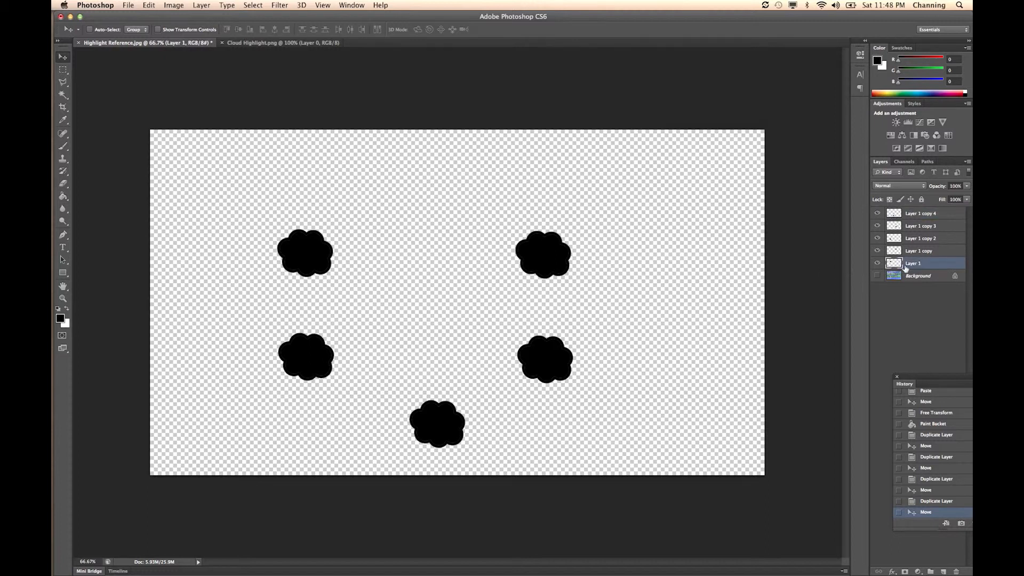
drag(910, 248, 911, 211)
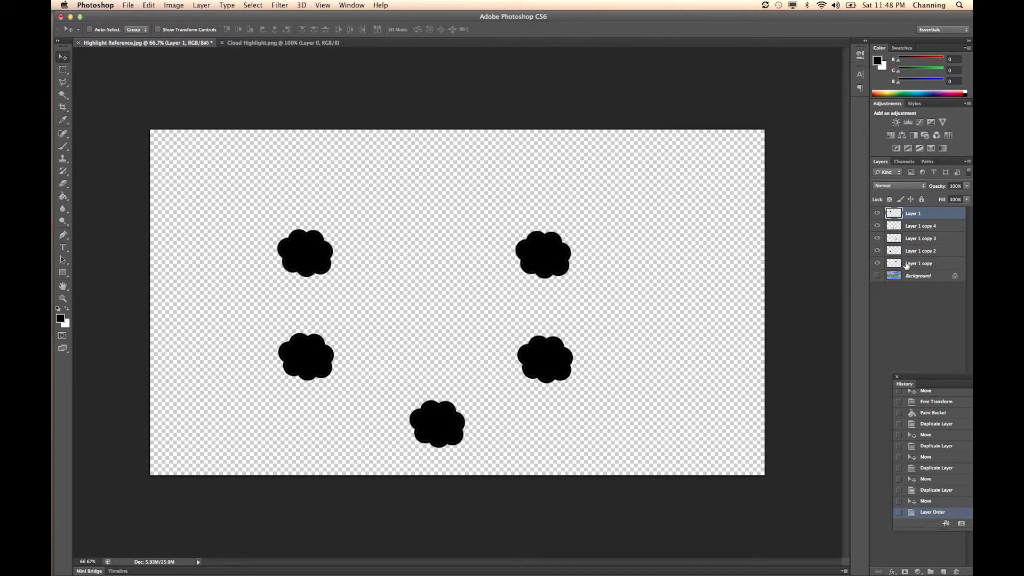
drag(908, 251, 912, 220)
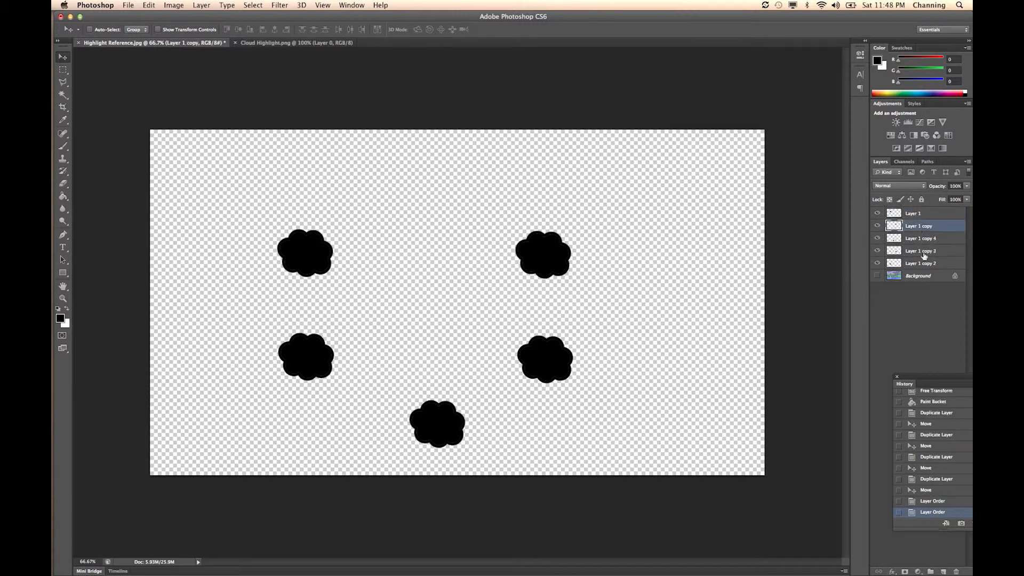
mouse_move(924, 264)
mouse_down()
mouse_move(925, 244)
mouse_move(930, 254)
mouse_up()
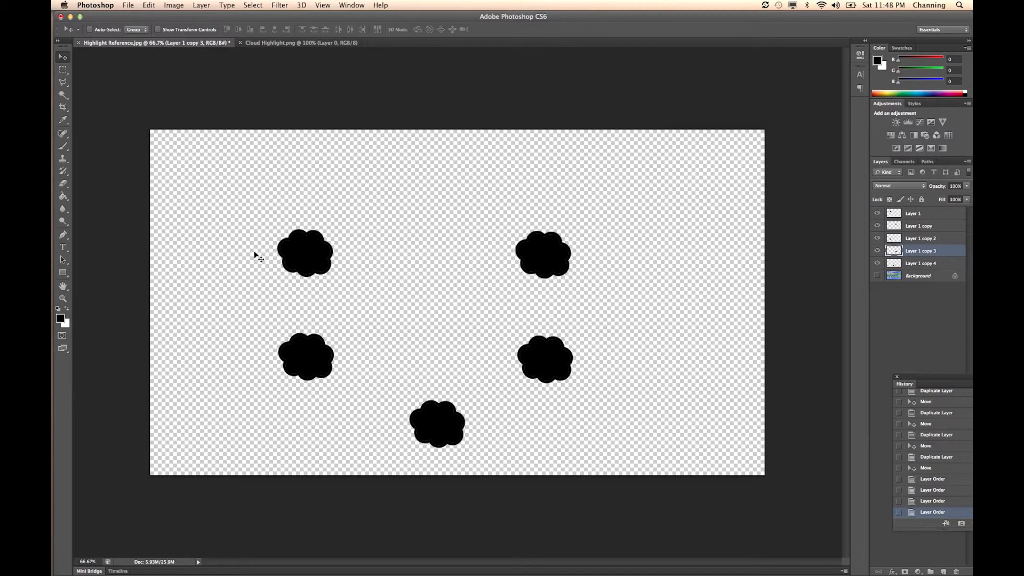
- Save the layered cloud document as Highlight Photoshop.psd in the DVD AND BLURAY folder, with layers and Maximize Compatibility enabled
click(128, 6)
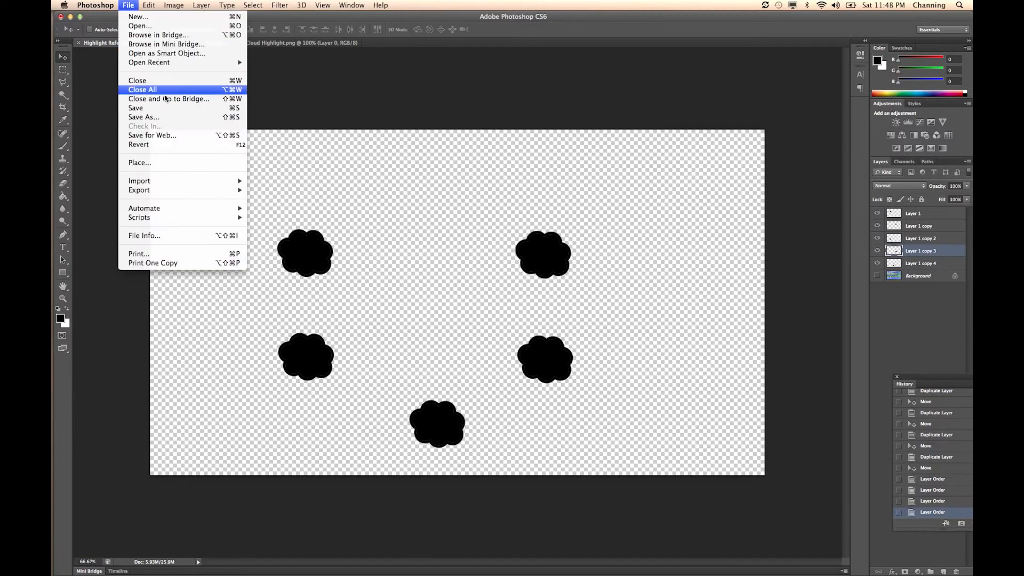
click(162, 118)
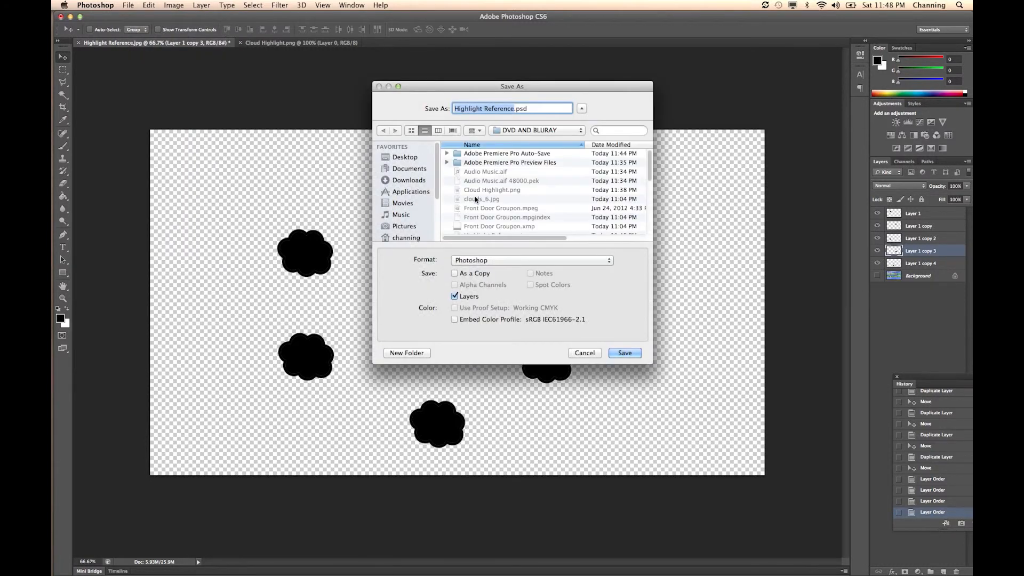
text(Highli)
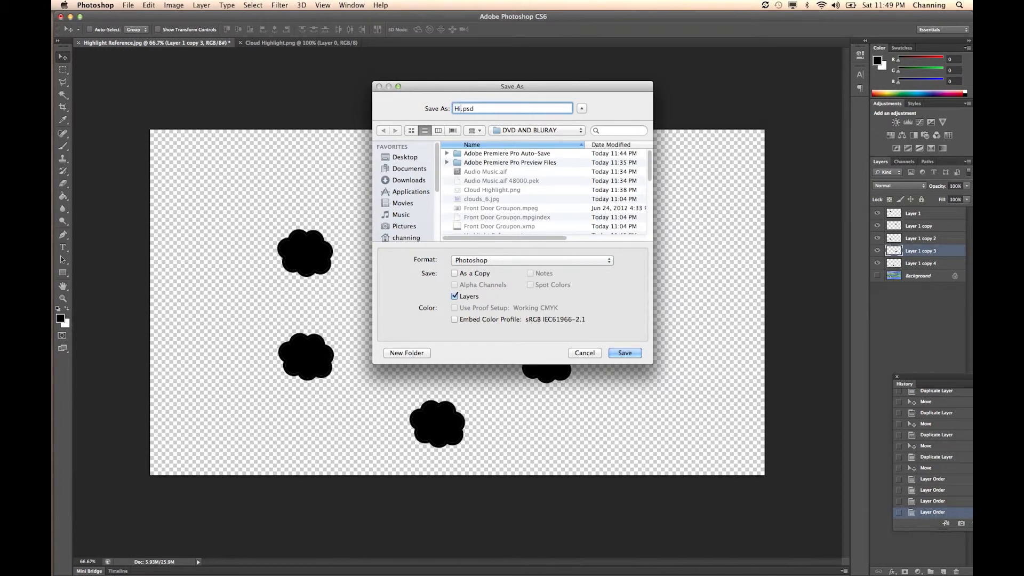
text(ght Photoshop)
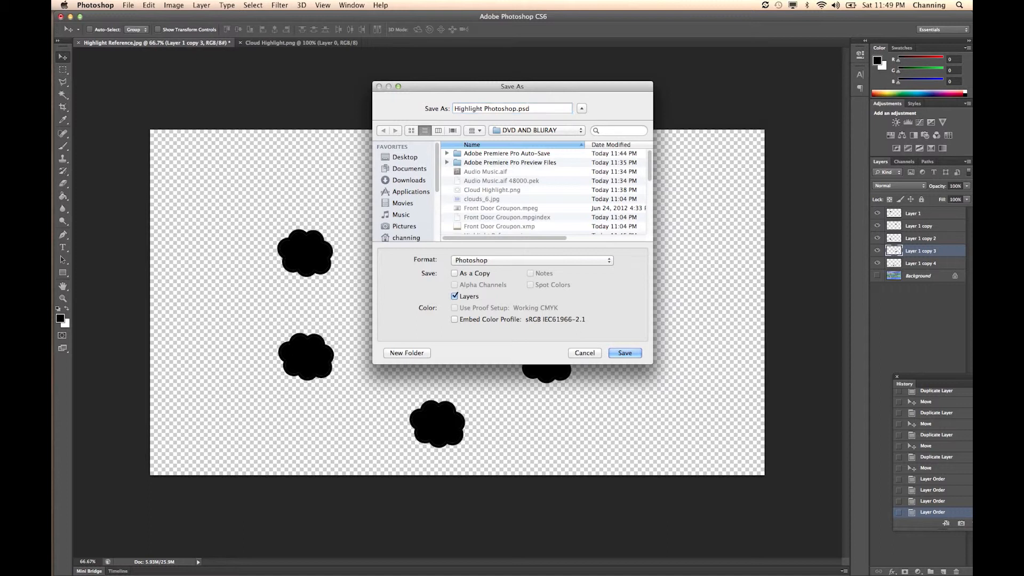
key(Return)
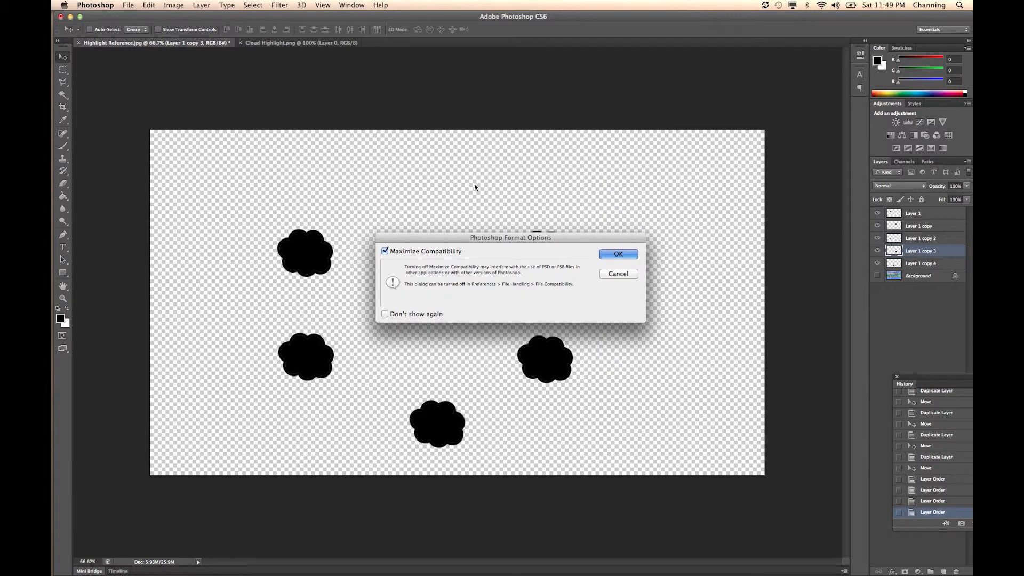
click(611, 257)
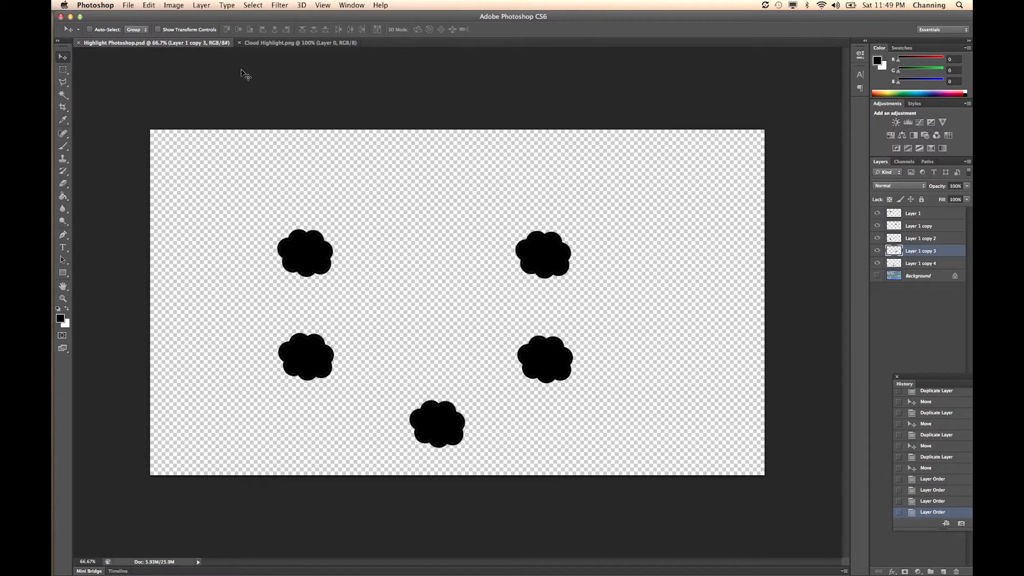
- Find and launch Adobe Encore CS6
key(super+Tab)
key(super+Tab)
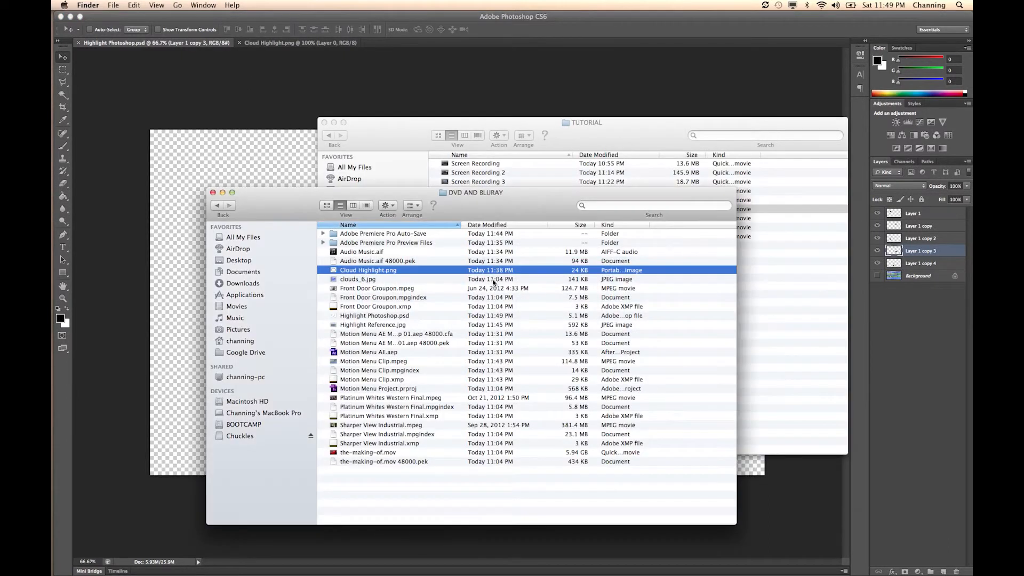
key(super+space)
text(encore\)
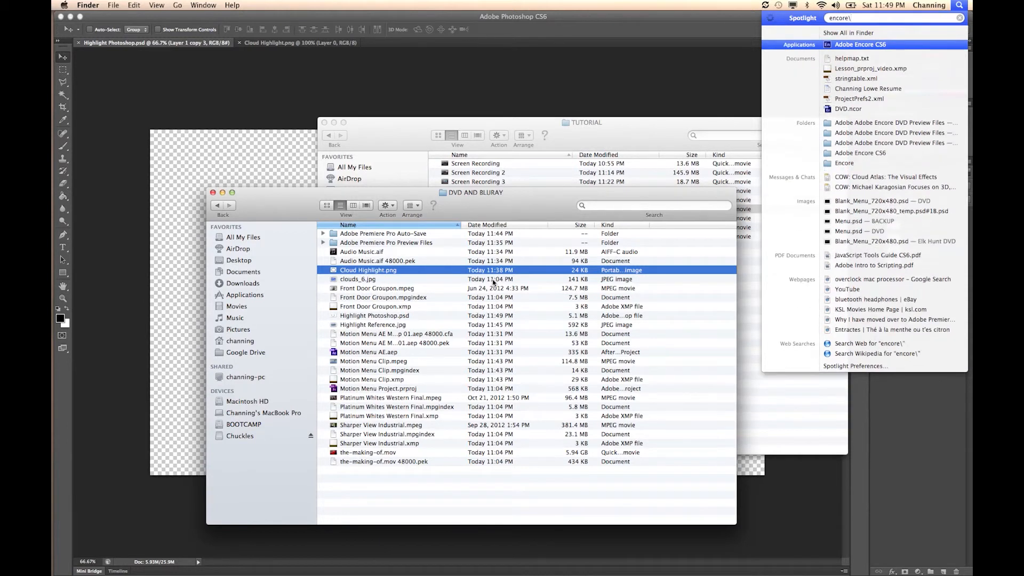
key(BackSpace)
key(Return)
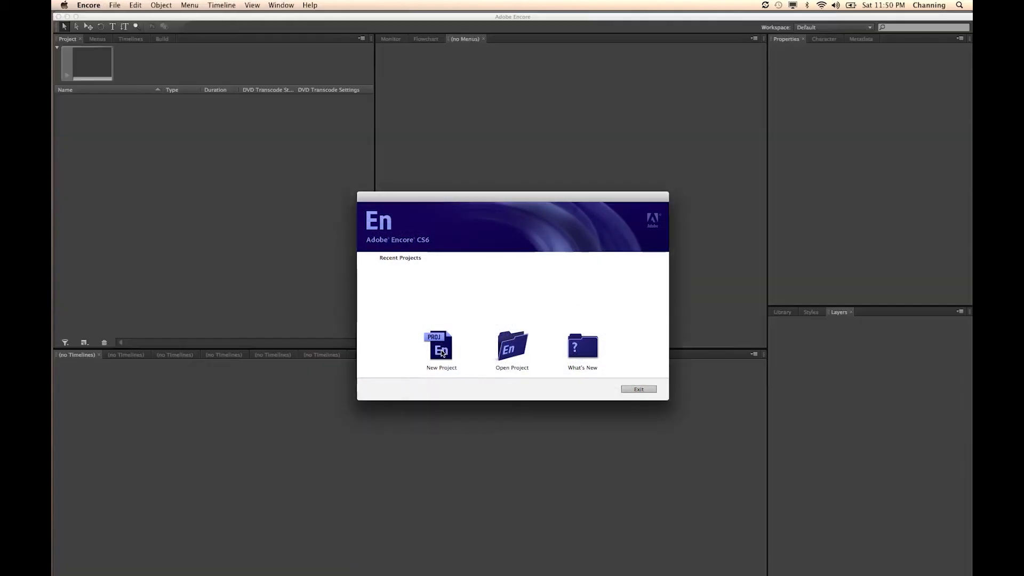
- Start a new Encore project named Final DVD, located in the DVD AND BLURAY folder
click(440, 350)
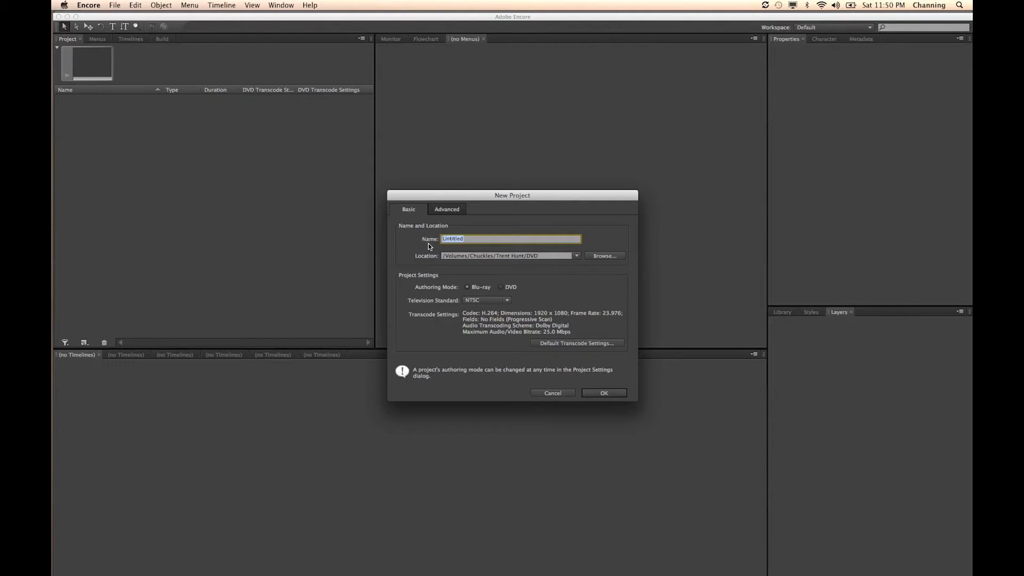
key(BackSpace)
text(Final DVD)
click(597, 258)
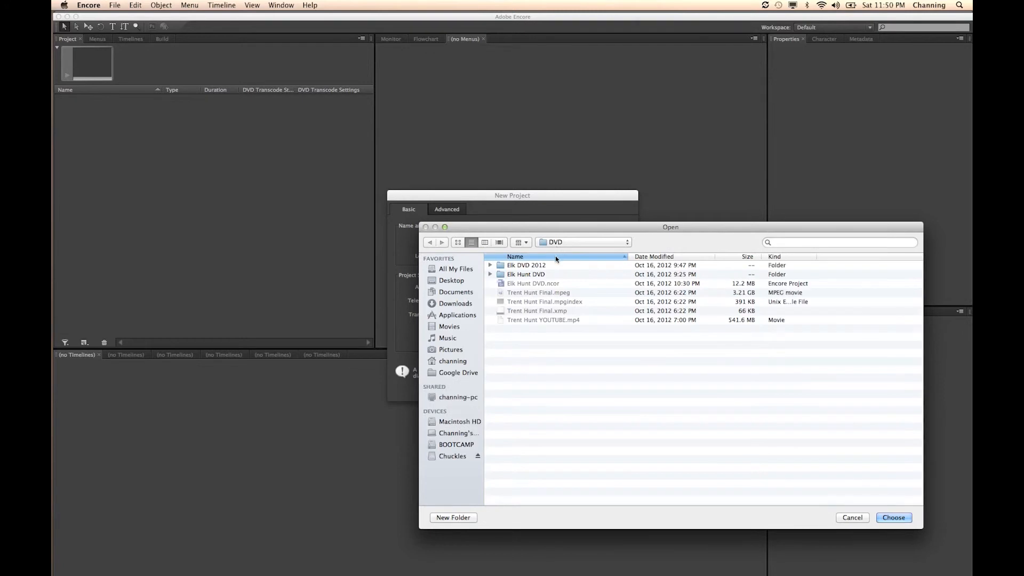
click(555, 243)
click(484, 343)
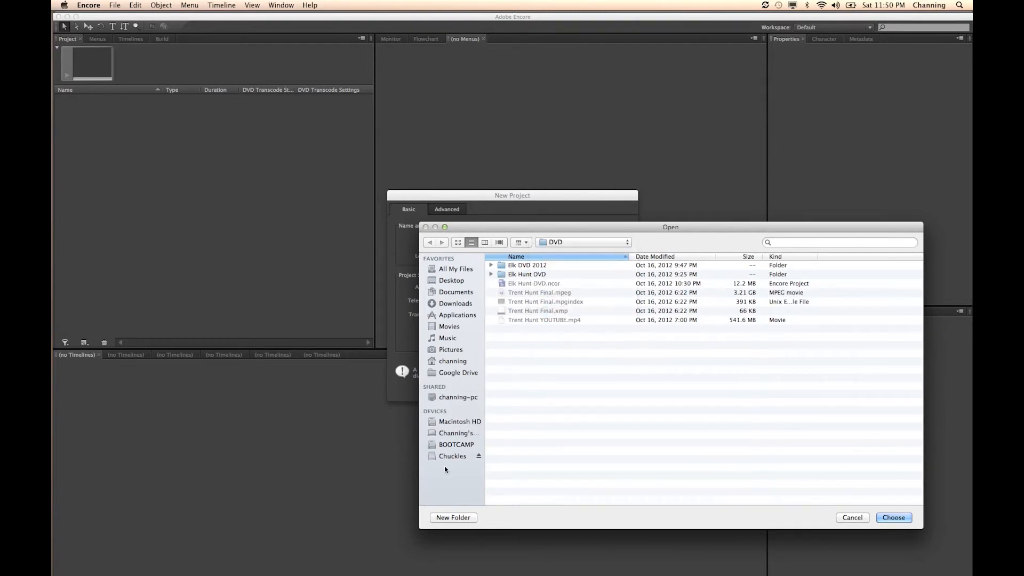
click(608, 243)
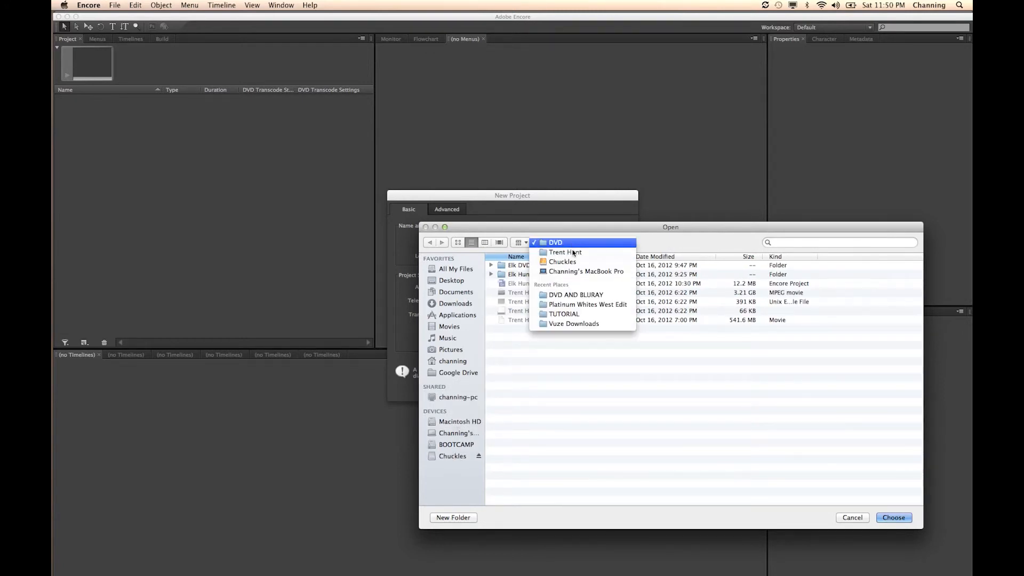
click(583, 296)
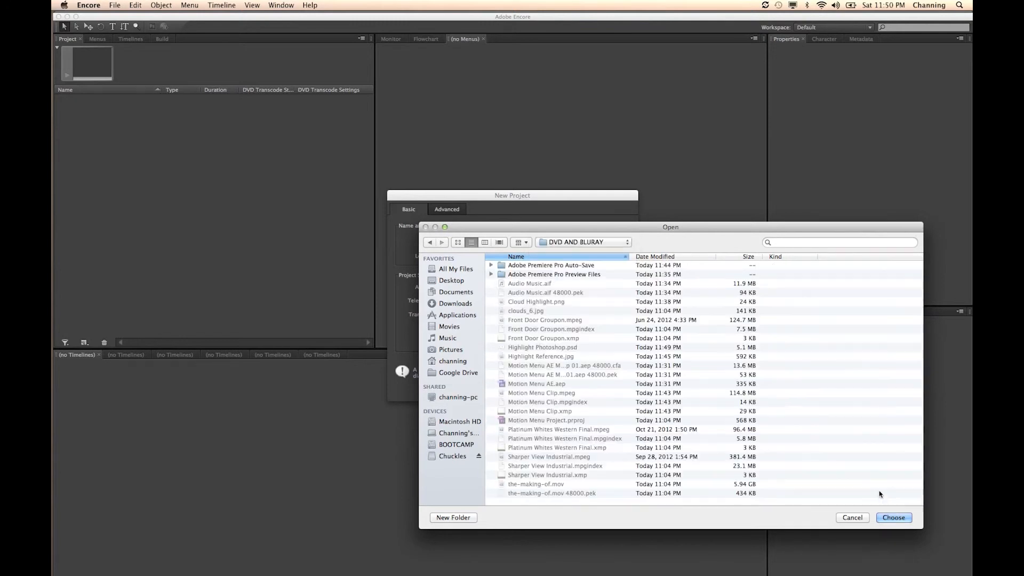
click(892, 517)
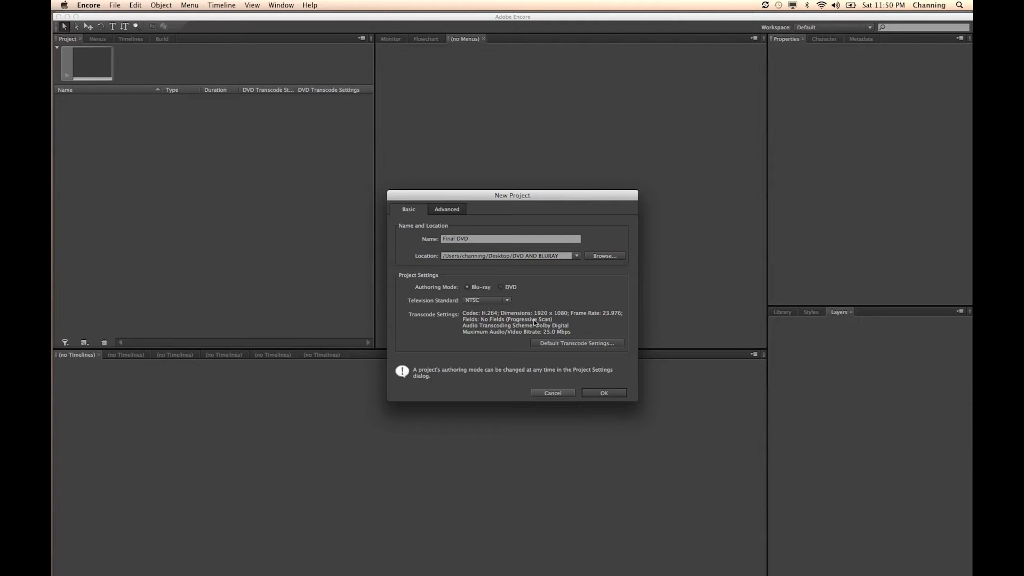
- Keep the Blu-ray default transcode bitrate at 25.0 Mbps and create the project
click(545, 342)
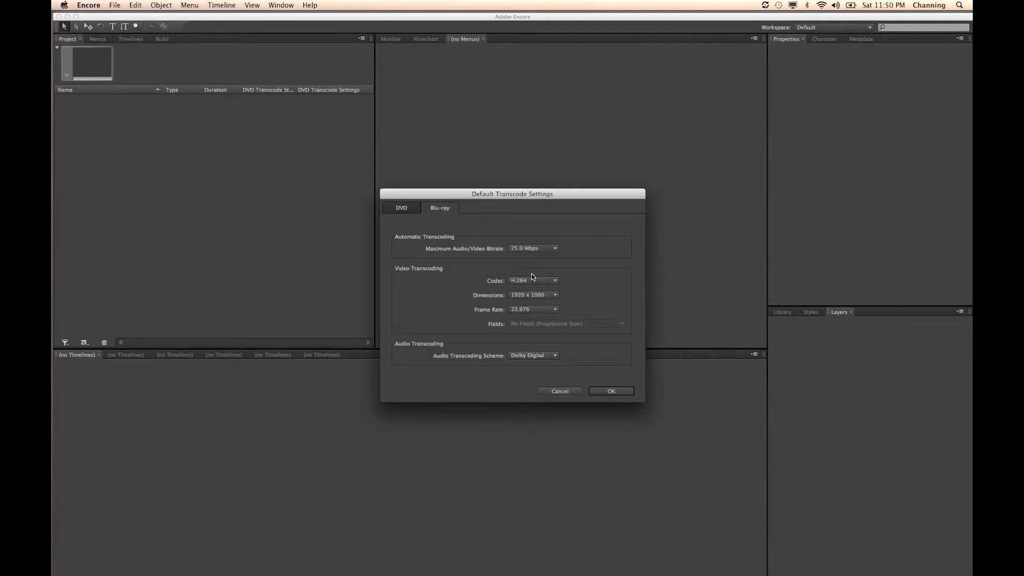
click(548, 249)
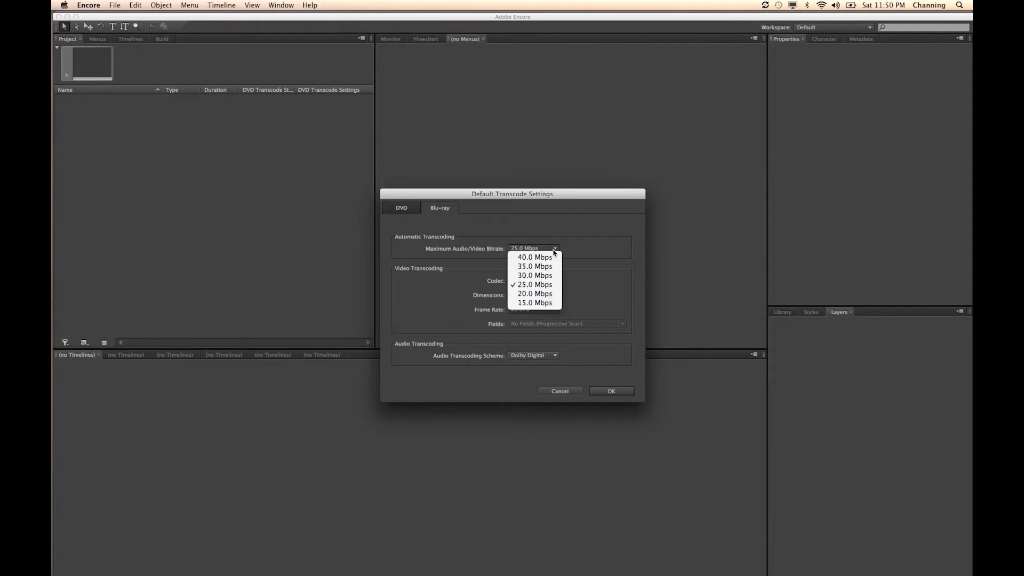
click(544, 285)
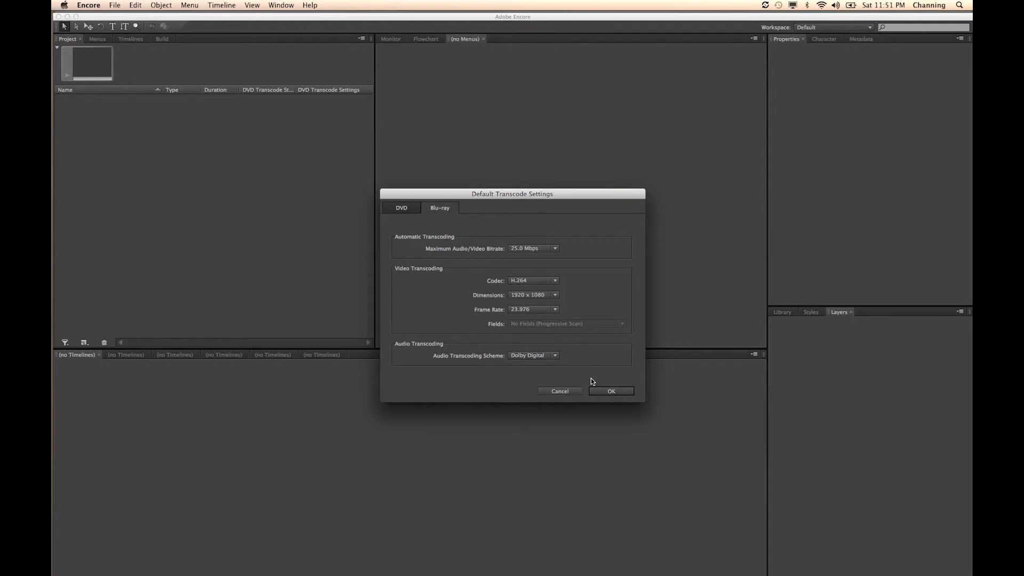
click(603, 389)
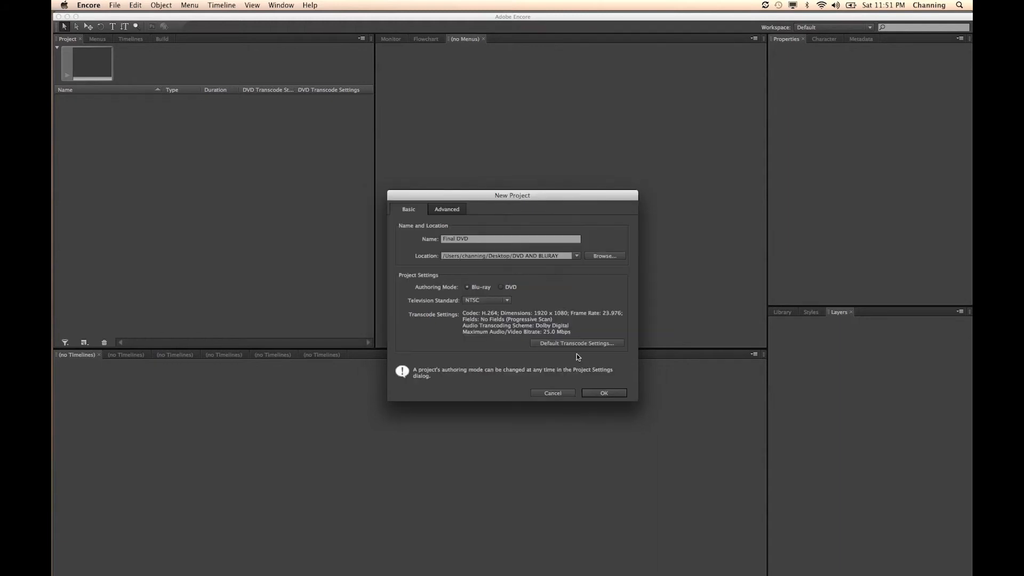
click(604, 392)
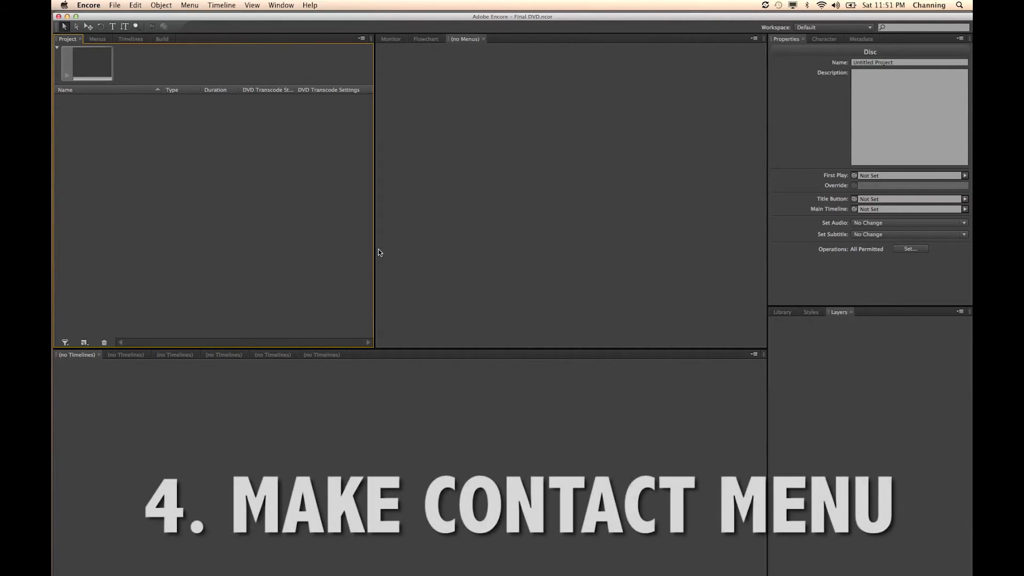
- Switch to Photoshop and create a new document from the Film & Video preset at size HDTV 1080p/29.97
key(super+Tab)
key(super+Tab)
key(super+Tab)
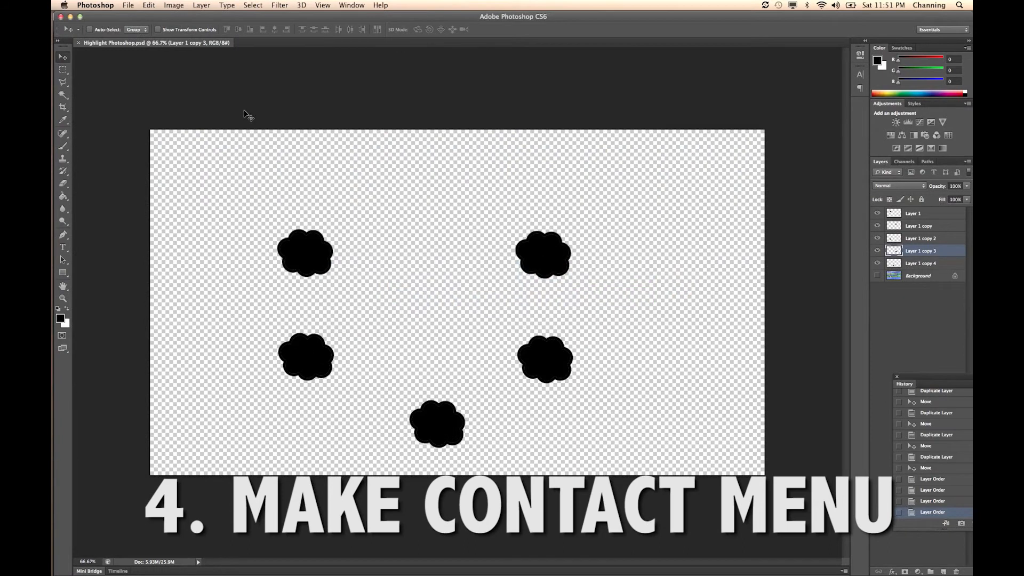
click(129, 5)
click(138, 22)
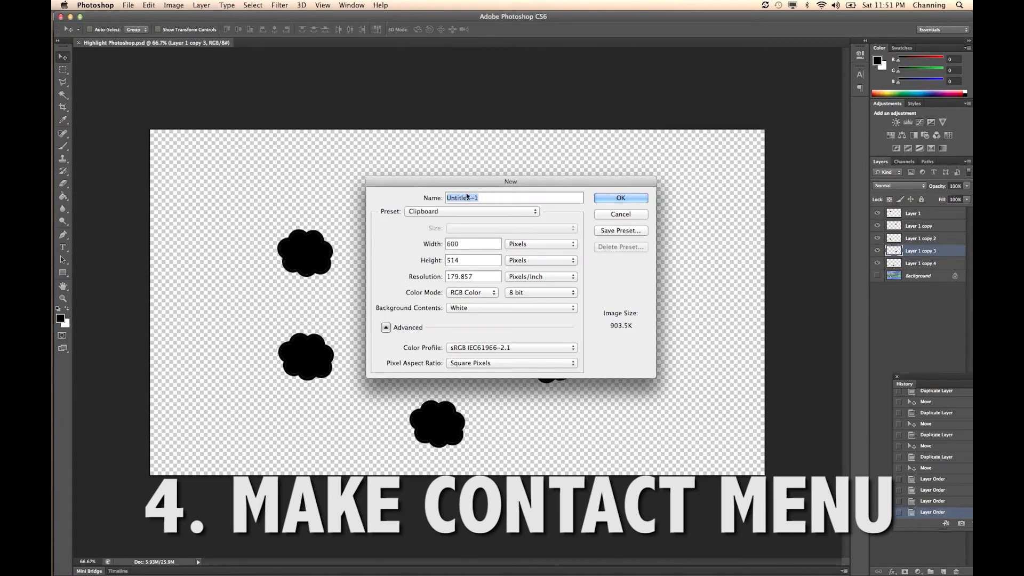
click(440, 211)
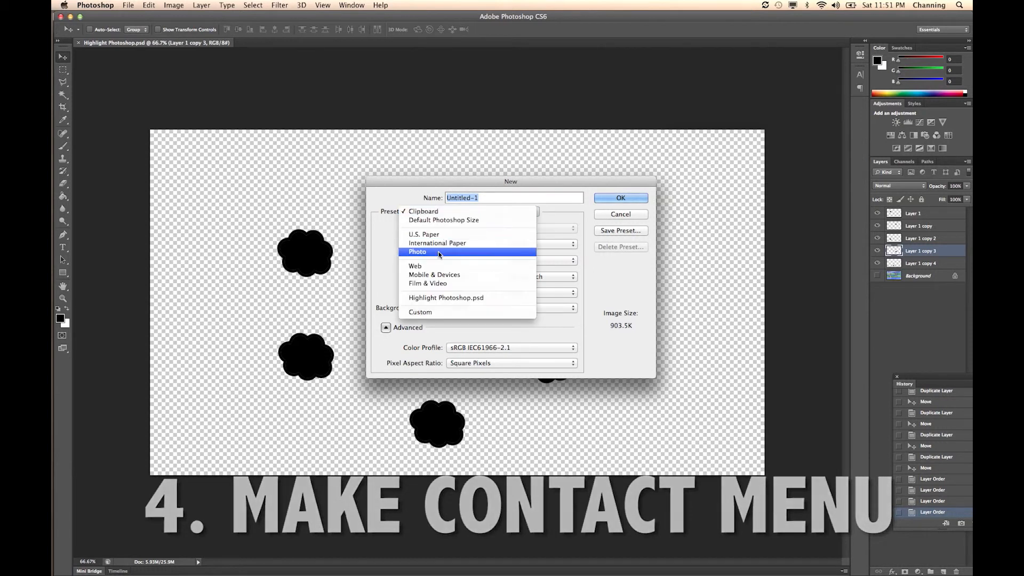
click(437, 283)
click(474, 231)
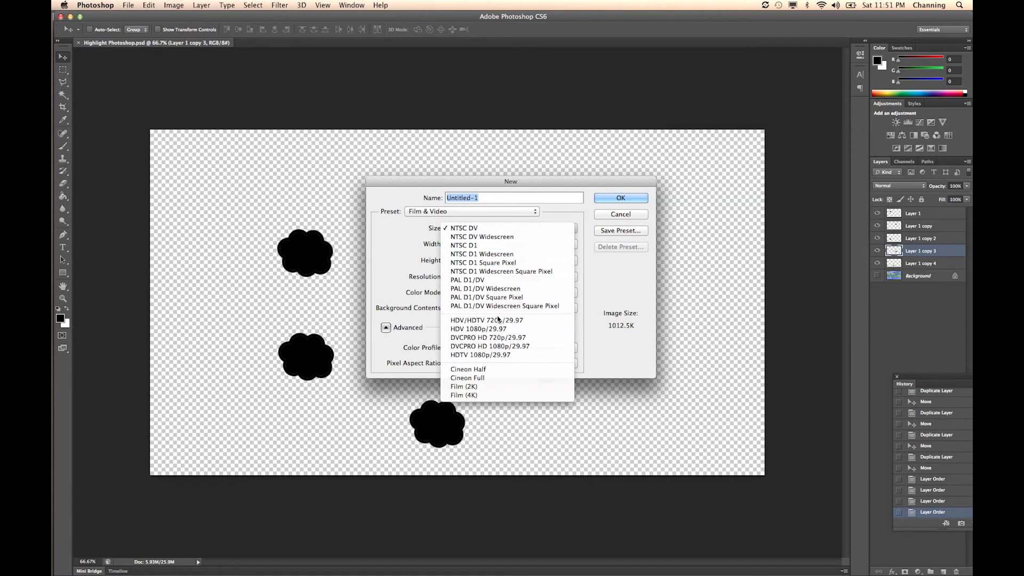
click(500, 354)
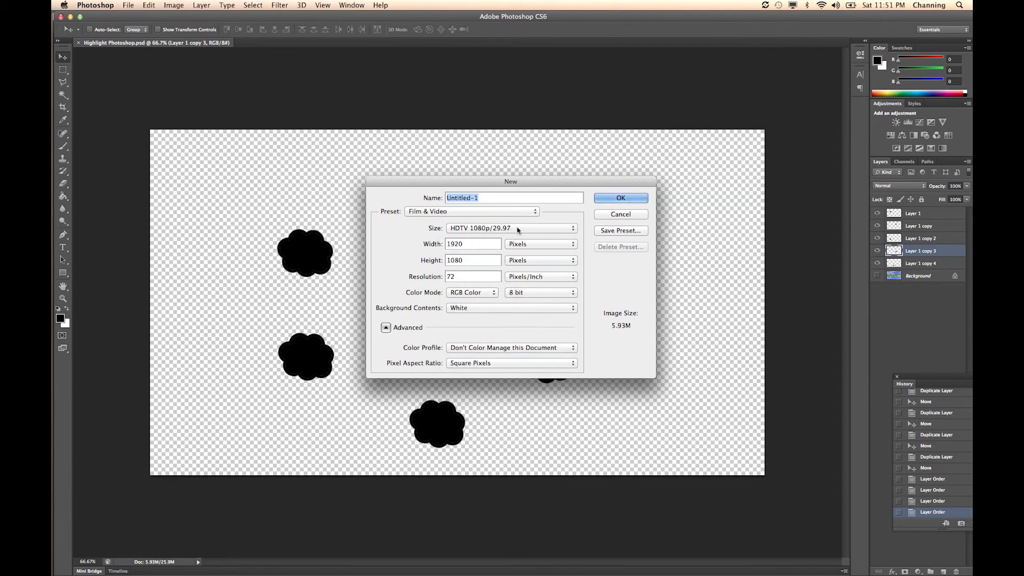
click(610, 200)
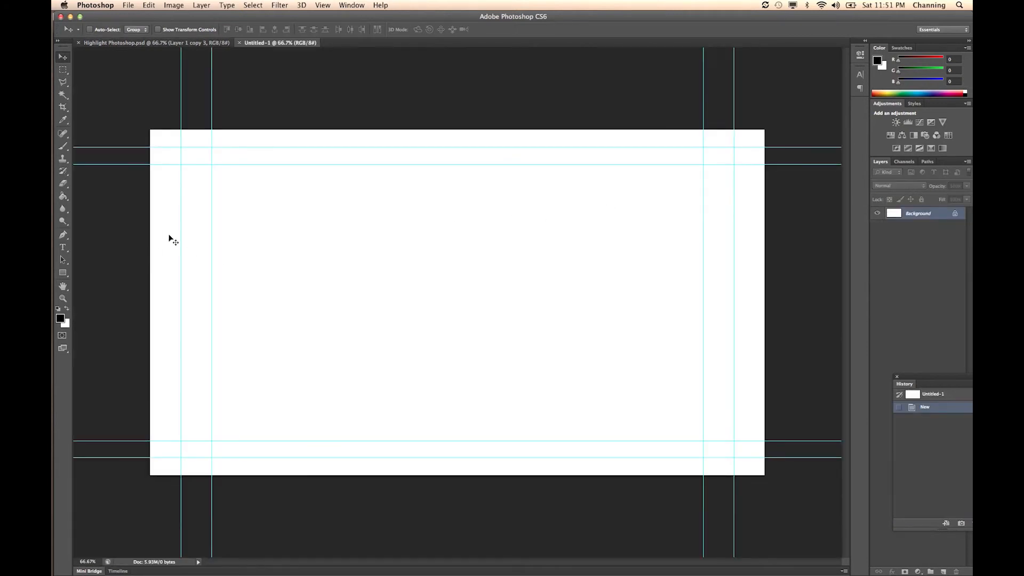
- Place clouds_6.jpg from the DVD AND BLURAY folder into the new document and scale it to cover the whole canvas
key(super+Tab)
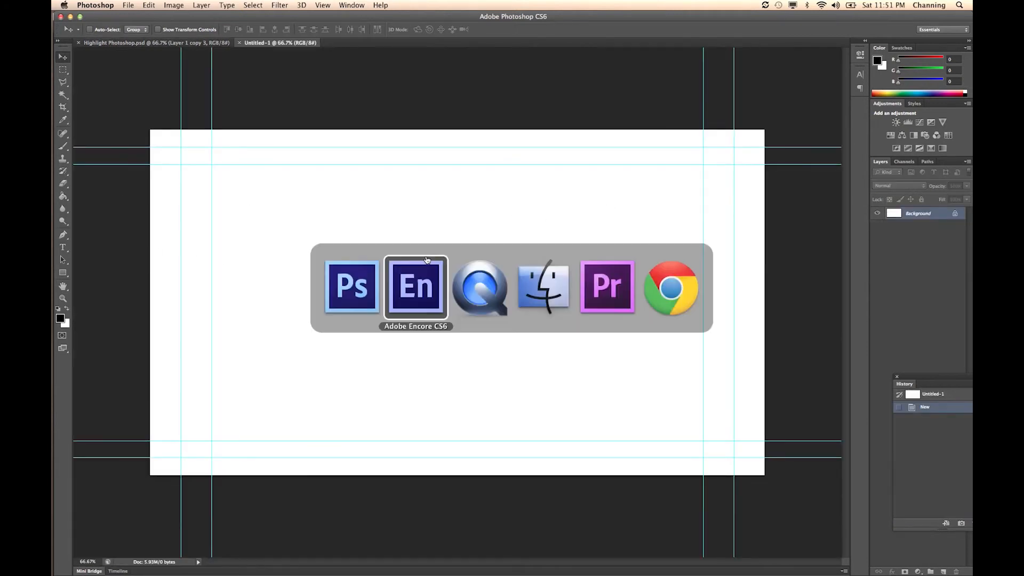
click(543, 288)
drag(342, 213, 427, 211)
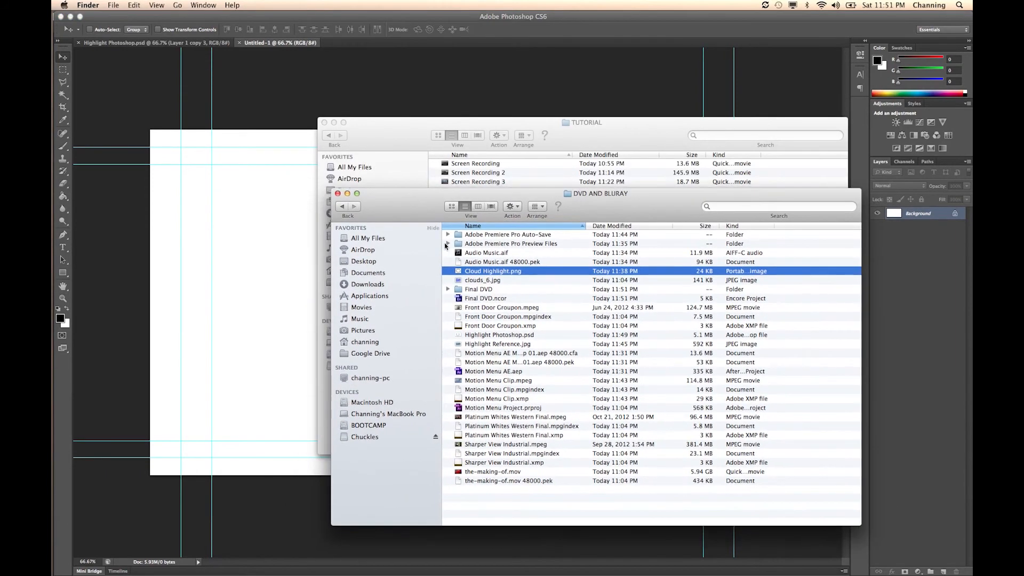
drag(471, 281, 269, 254)
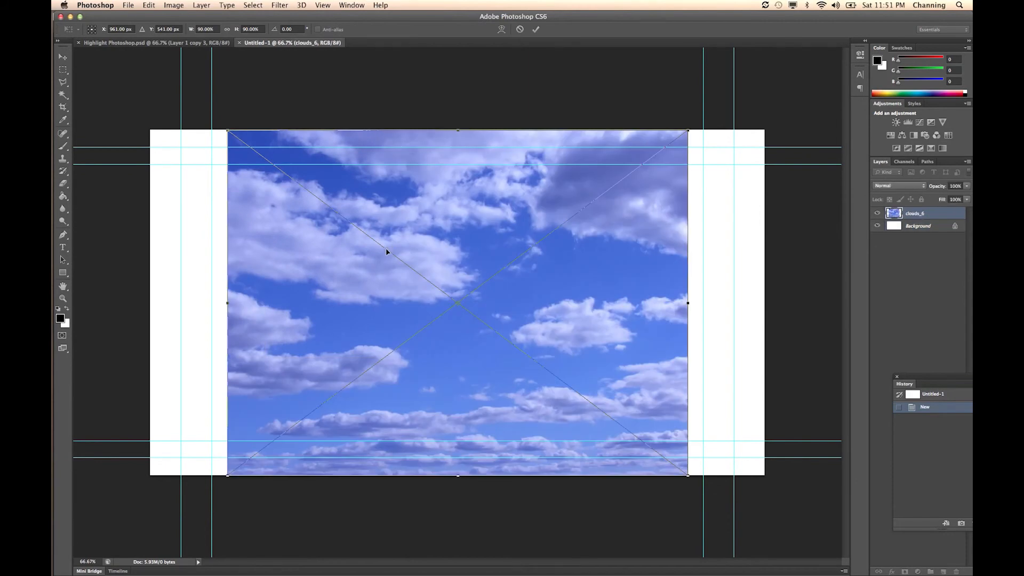
drag(229, 132, 164, 106)
drag(157, 104, 126, 81)
key(Return)
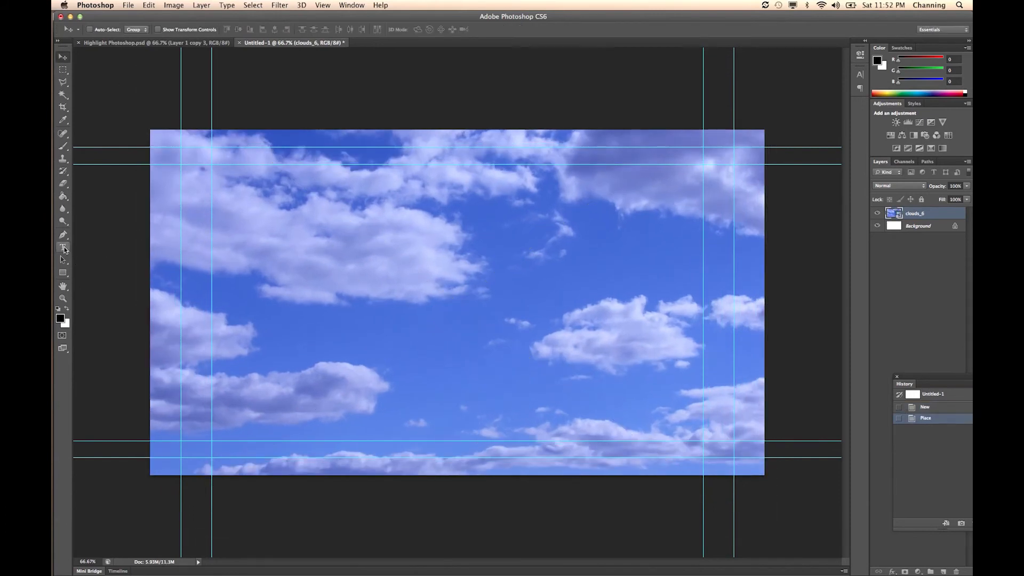
- Add a text layer over the clouds with the contact's first name and set its color to black
click(63, 247)
click(312, 234)
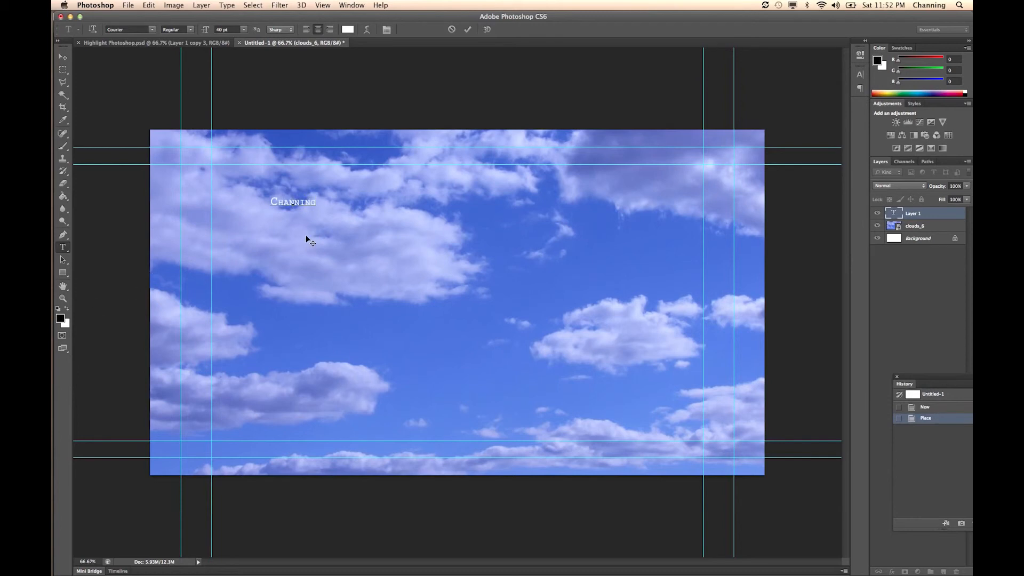
key(super+a)
click(61, 318)
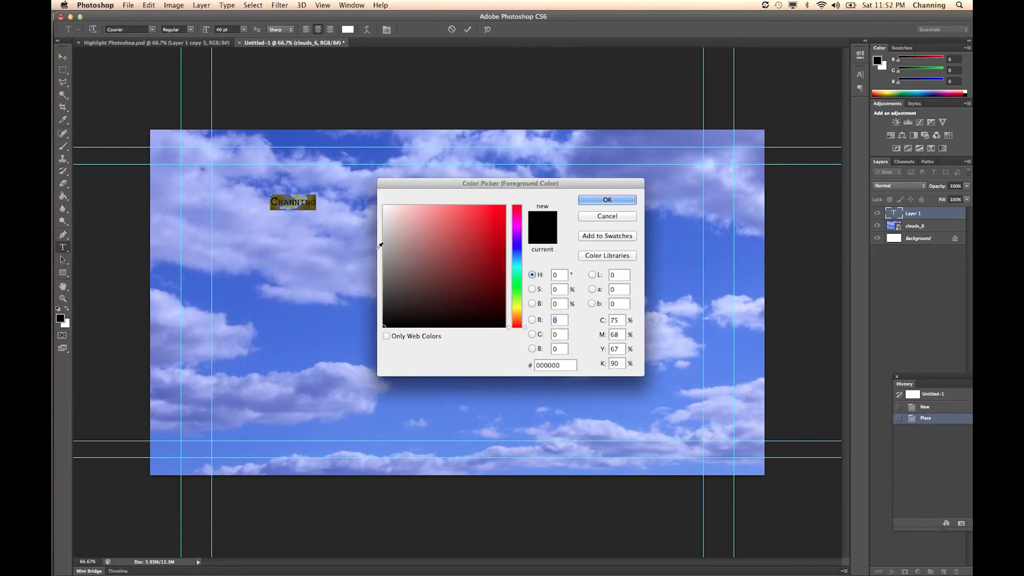
click(606, 200)
click(316, 202)
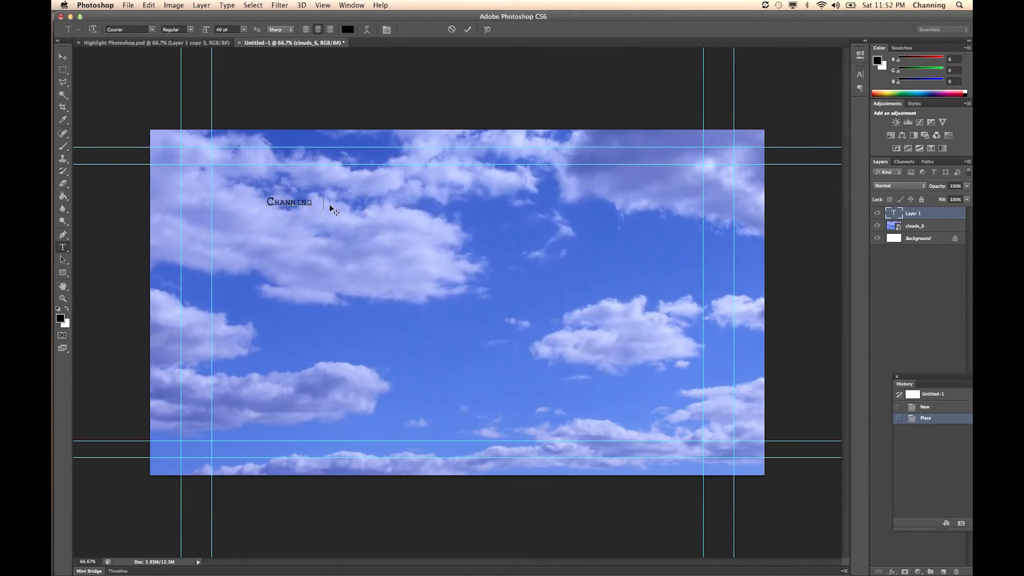
- Complete the text with the contact's last name, then the phone number and e-mail address on separate lines
key(super+z)
text((801))
key(super+z)
text(1-900-)
text(hot)
text(-)
text(l)
text(ove )
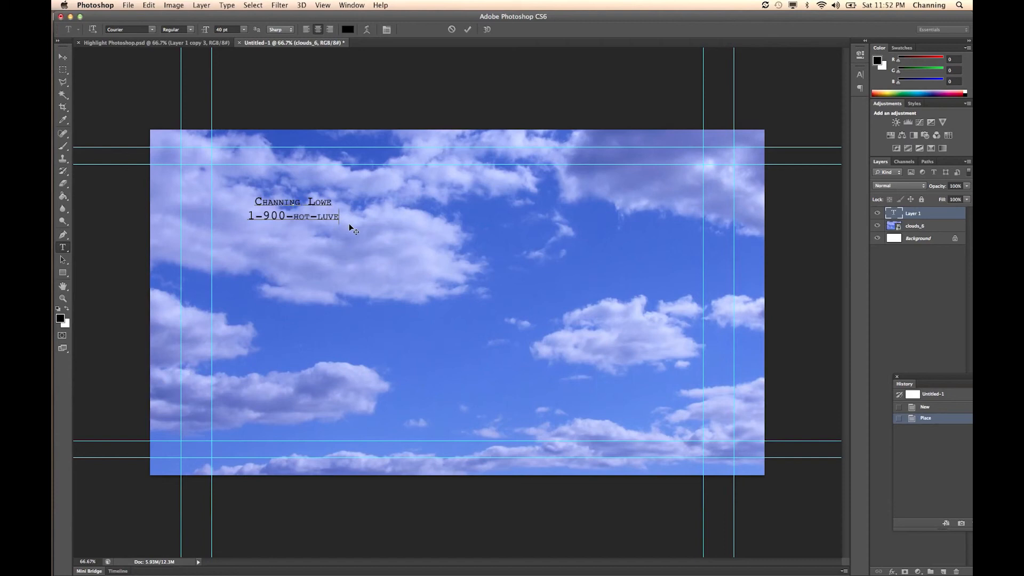
- Enlarge the three-line contact text with Free Transform and center it across the upper part of the canvas
click(63, 56)
key(ctrl+t)
drag(349, 240, 449, 301)
drag(363, 221, 512, 272)
key(Return)
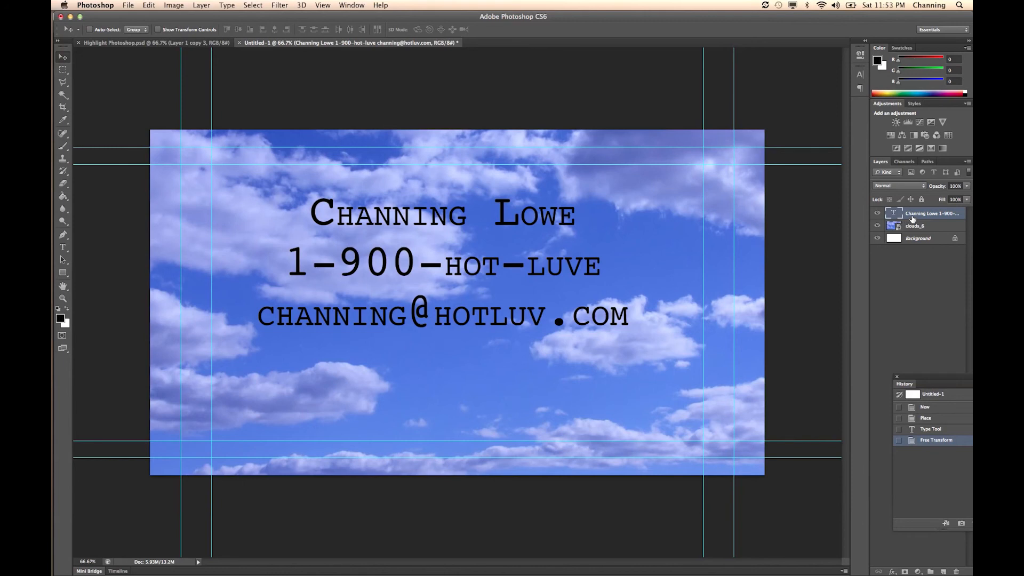
- Duplicate the contact text layer and move the copy directly below the original three lines
right_click(913, 218)
click(811, 231)
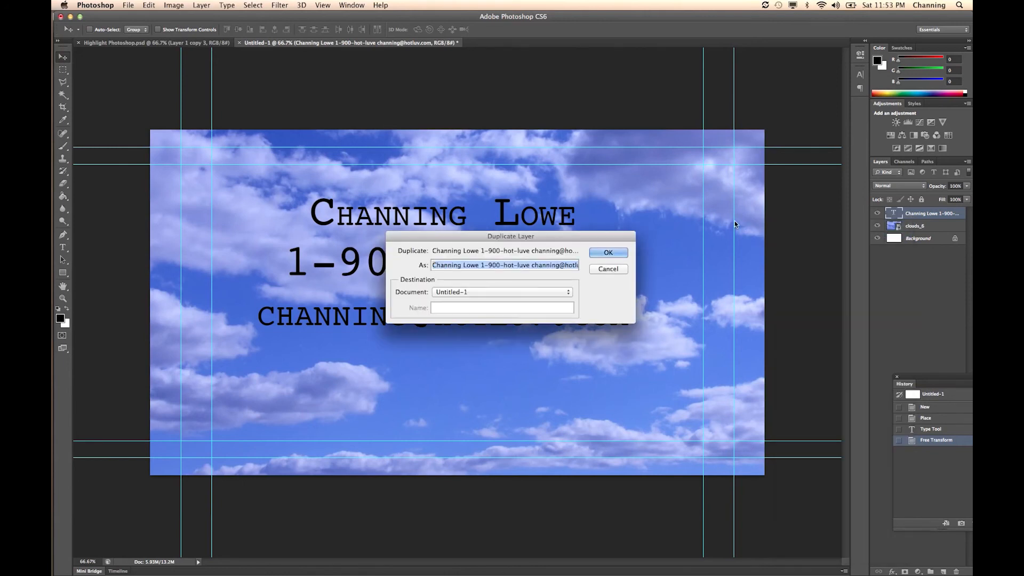
key(Return)
drag(463, 228, 471, 369)
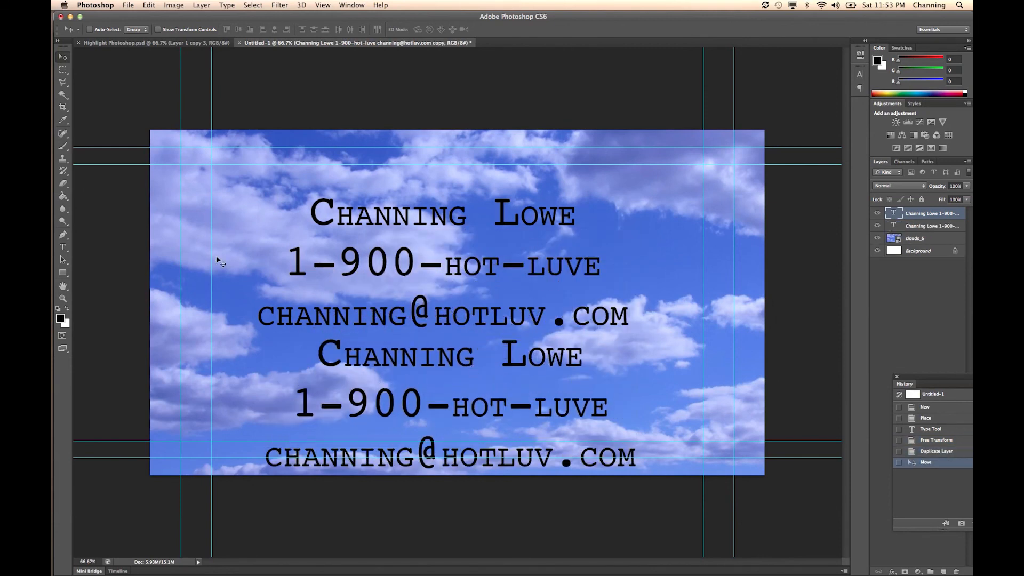
- Replace the duplicated text with "Back to Main Menu" and move it down to just above the lower guides
click(63, 247)
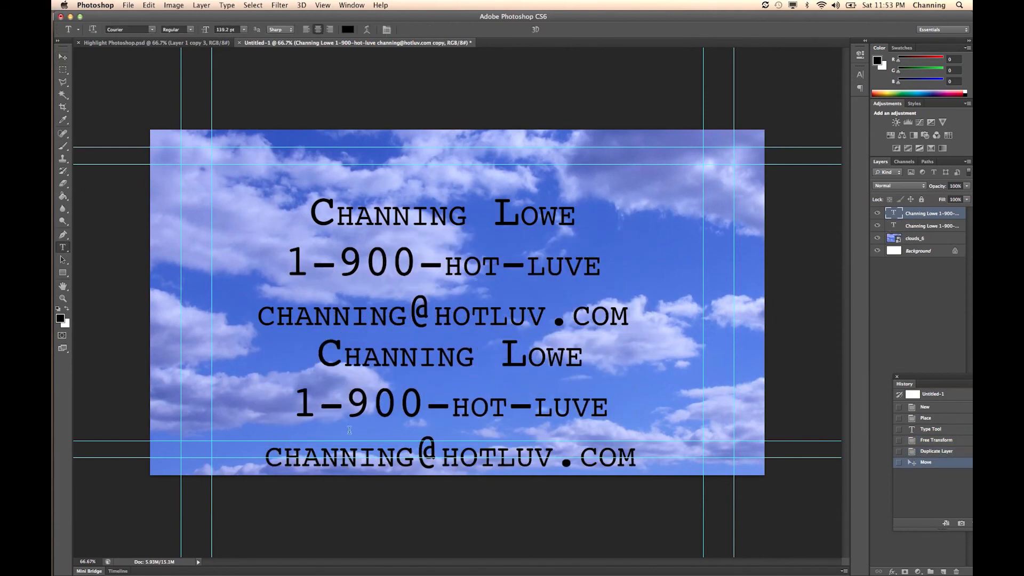
click(431, 373)
key(super+a)
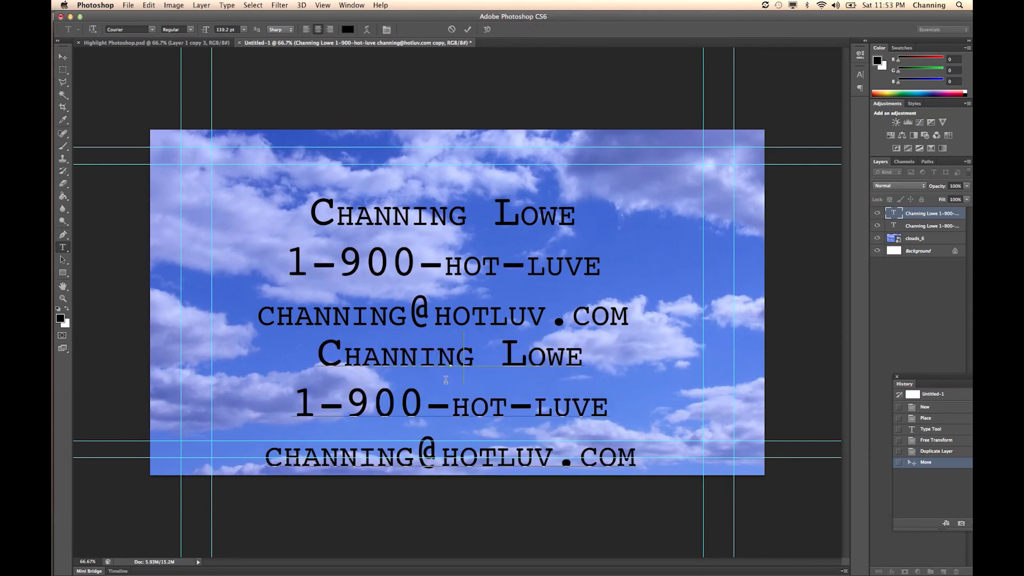
text(Back to Main Menu)
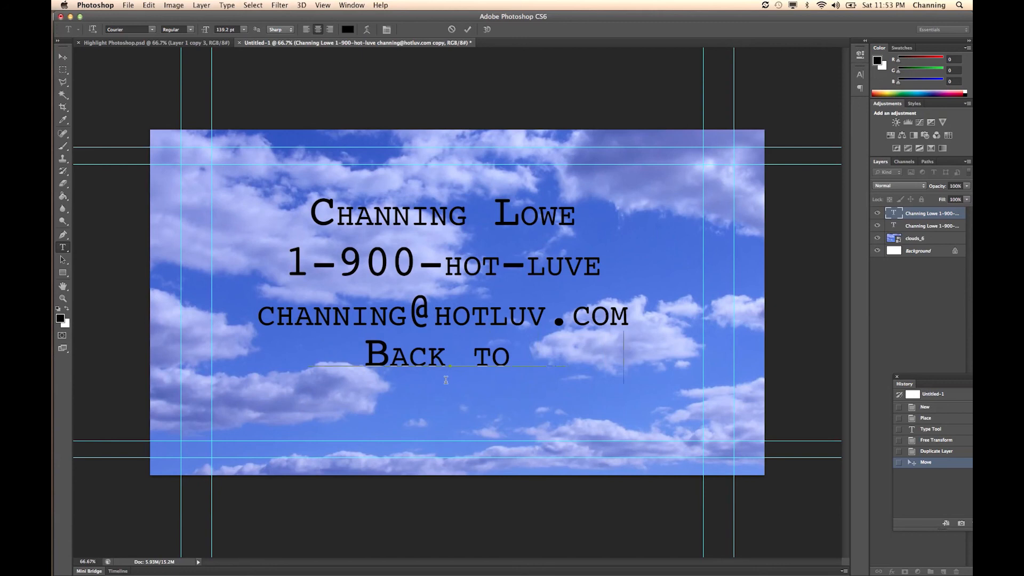
click(63, 56)
drag(343, 362, 348, 405)
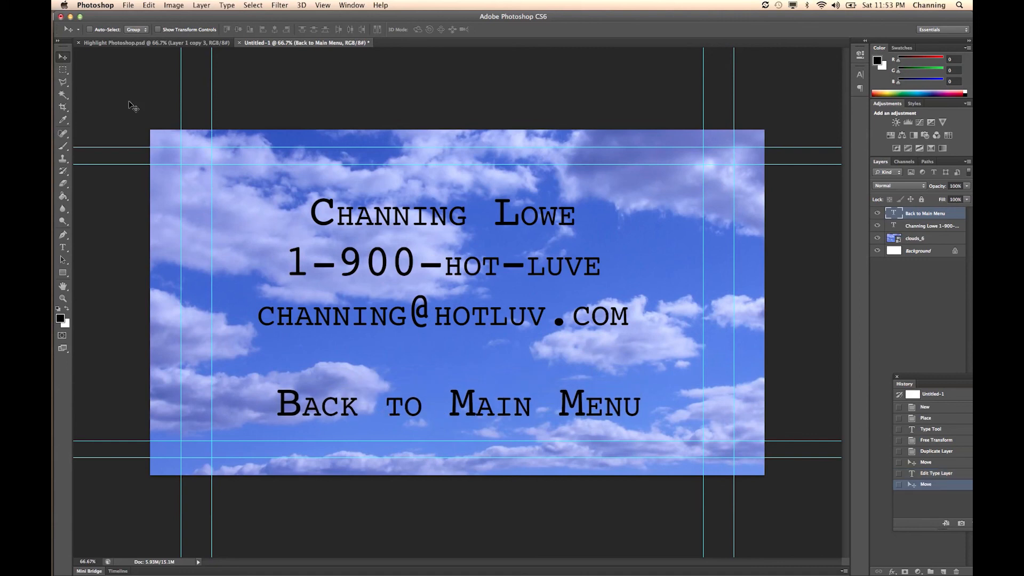
- Save the document as Contact Menu in Photoshop format in the DVD AND BLURAY folder, with layers and maximized compatibility
click(127, 6)
click(154, 107)
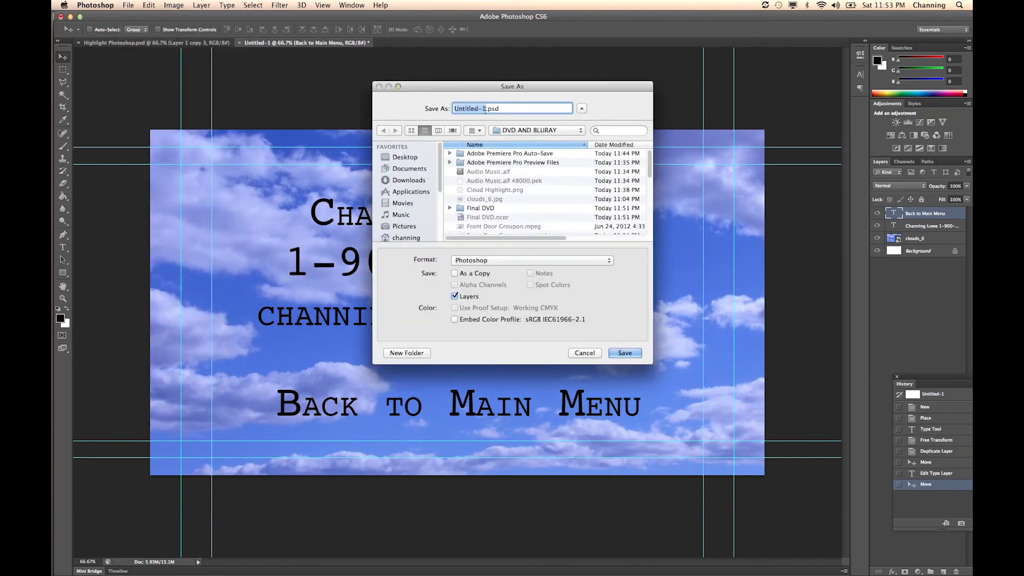
text(Contact Menu)
key(Return)
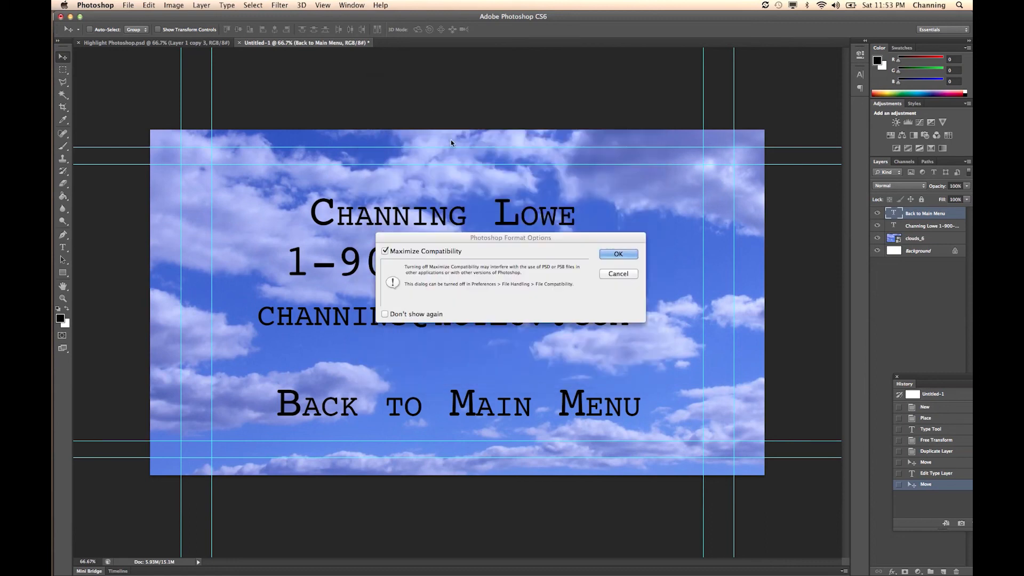
click(617, 259)
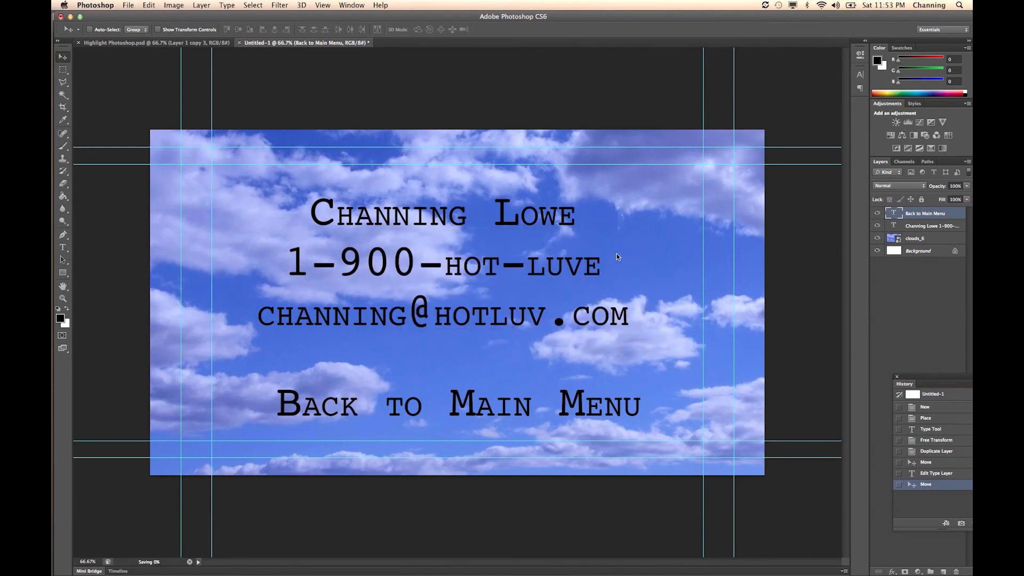